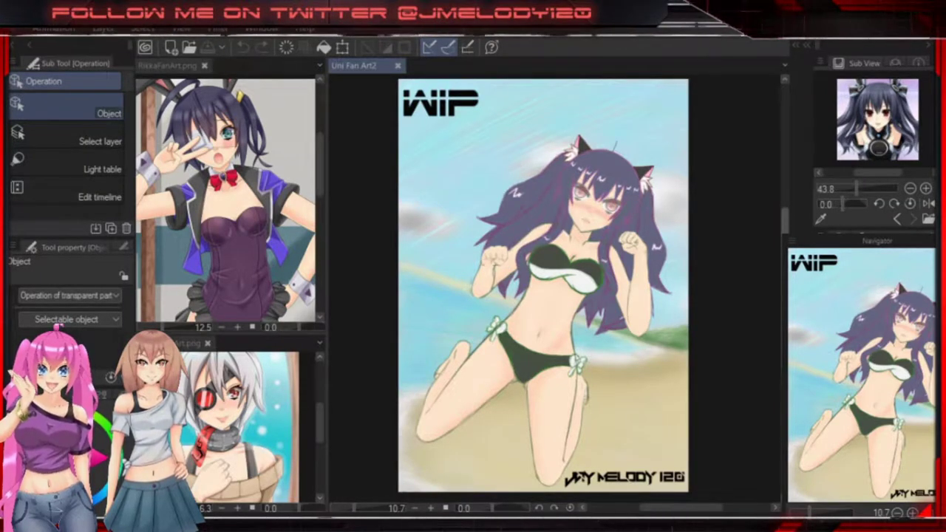
Delete the background, the character's colour and line work, and the WIP and signature text, keeping the rough sketch.
scroll(544, 292, "up", 1)
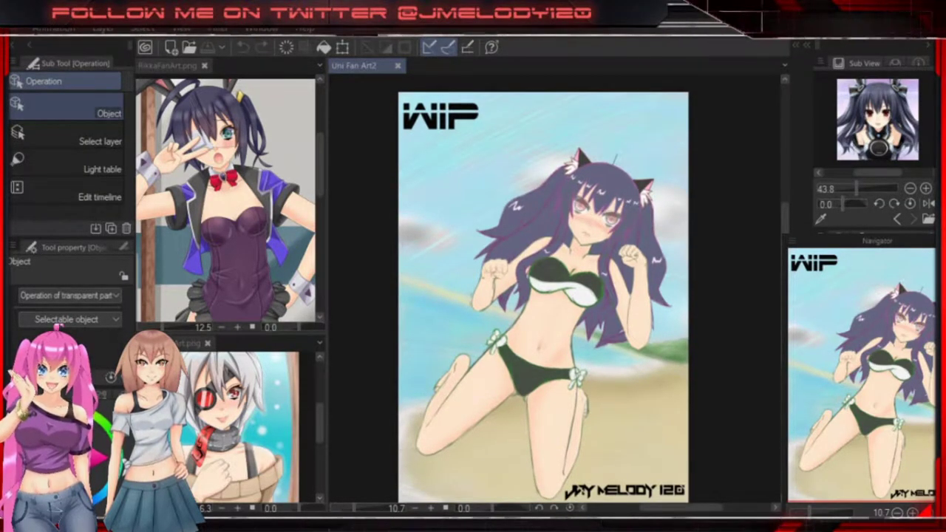
scroll(544, 292, "down", 1)
key("Delete")
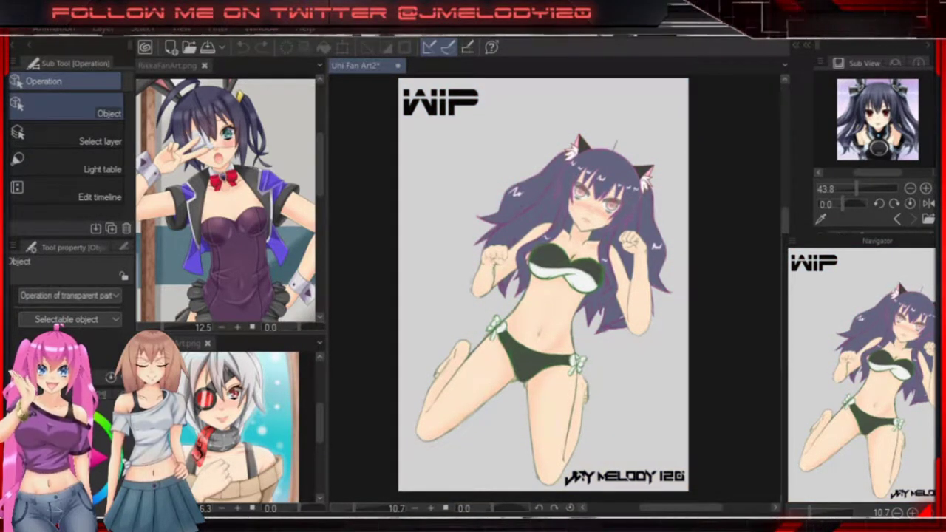
key("Delete")
key("Delete")
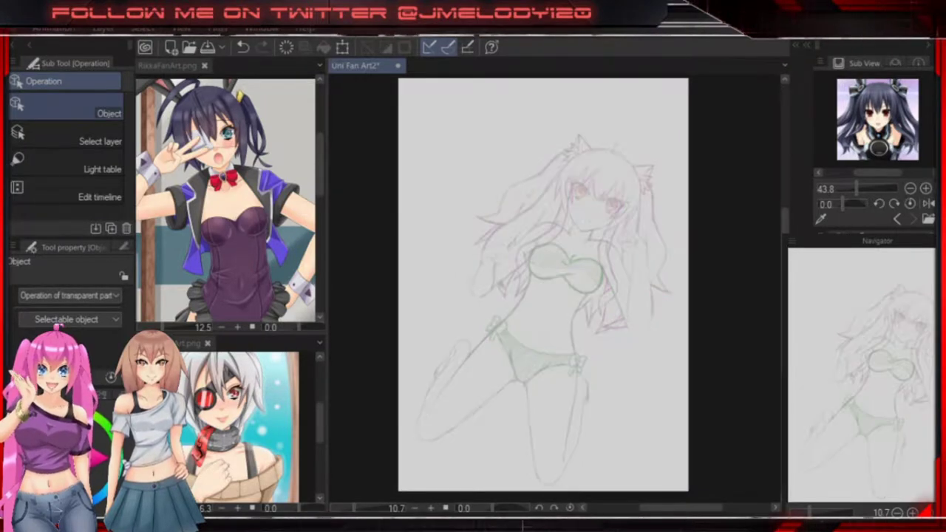
scroll(716, 336, "up", 5)
key("p")
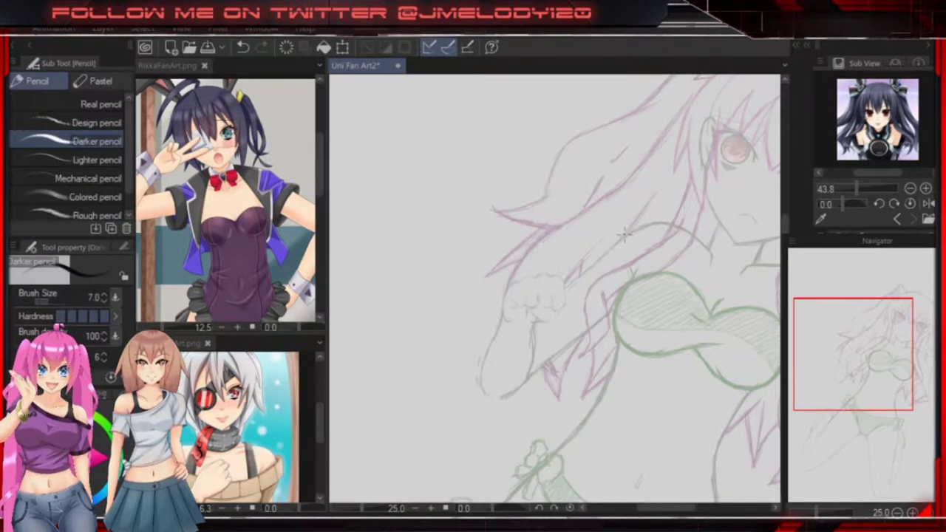
left_click_drag(625, 235, 628, 291)
scroll(628, 292, "up", 4)
left_click_drag(454, 264, 750, 148)
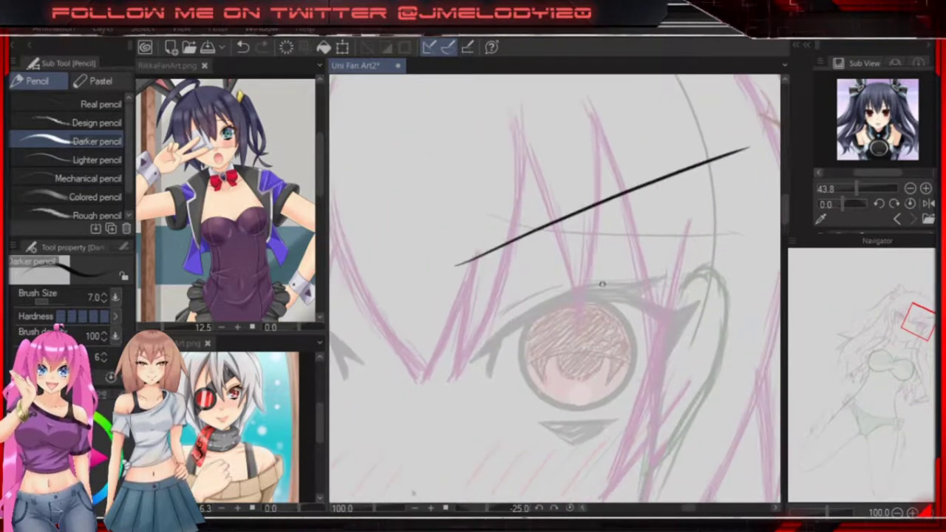
key("ctrl+z")
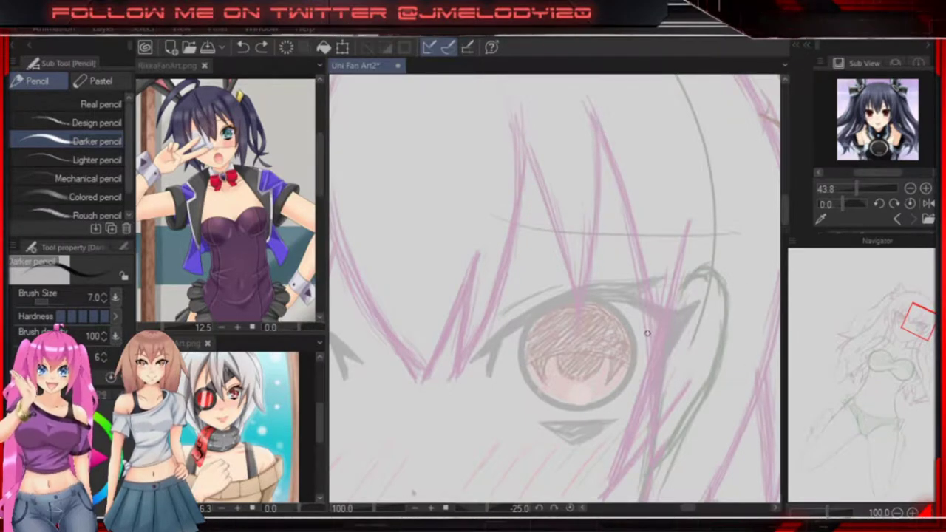
Ink the crease line above the lid of the eye on the image's right with the Ri★ Detailed Lineart pen at size 10.
key("minus")
key("minus")
left_click_drag(631, 283, 627, 309)
left_click_drag(499, 329, 548, 264)
key("ctrl+z")
key("p")
mouse_move(504, 322)
left_mouse_down()
mouse_move(551, 258)
mouse_move(541, 267)
left_mouse_up()
key("ctrl+z")
mouse_move(488, 388)
left_mouse_down()
mouse_move(546, 277)
mouse_move(618, 216)
left_mouse_up()
key("ctrl+z")
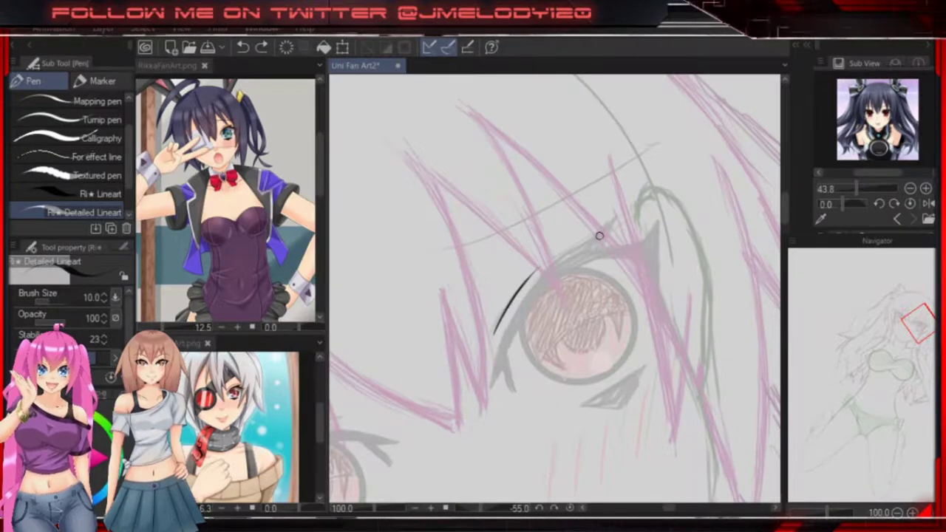
Ink the pointed lashes at the eye's inner corner and the lash spike on the upper lid.
left_click_drag(507, 373, 517, 398)
left_click_drag(506, 345, 517, 399)
key("ctrl+z")
left_click_drag(507, 362, 491, 395)
key("ctrl+z")
mouse_move(507, 352)
left_mouse_down()
mouse_move(489, 395)
mouse_move(623, 218)
left_mouse_up()
key("ctrl+z")
key("ctrl+z")
mouse_move(491, 385)
left_mouse_down()
mouse_move(642, 201)
mouse_move(621, 208)
mouse_move(601, 245)
mouse_move(593, 231)
mouse_move(605, 249)
mouse_move(576, 257)
left_mouse_up()
key("ctrl+z")
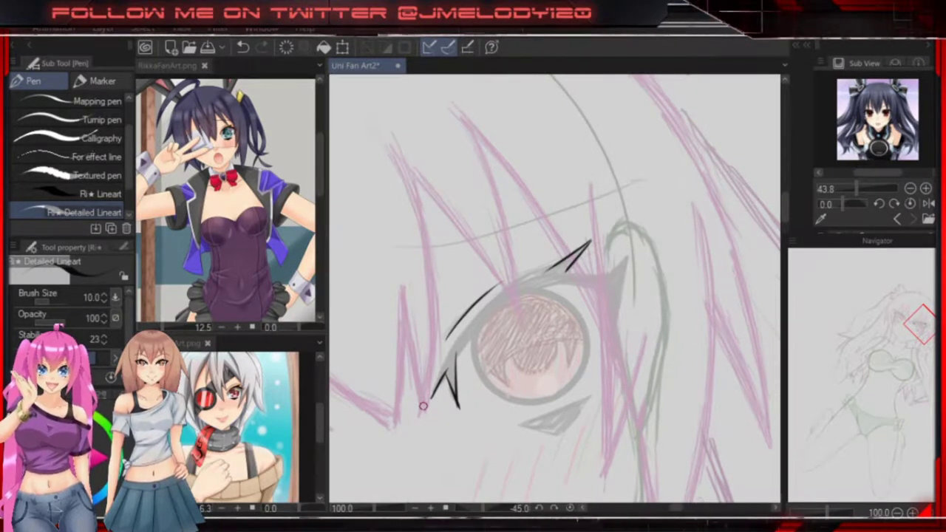
Ink the outline of the large pointed lash at the eye's outer corner.
left_click_drag(630, 253, 613, 347)
left_click_drag(615, 293, 599, 357)
key("ctrl+z")
key("ctrl+z")
left_click_drag(601, 288, 615, 341)
scroll(569, 264, "up", 1)
key("minus")
left_click_drag(426, 409, 484, 299)
key("ctrl+z")
left_click_drag(543, 260, 419, 416)
key("ctrl+z")
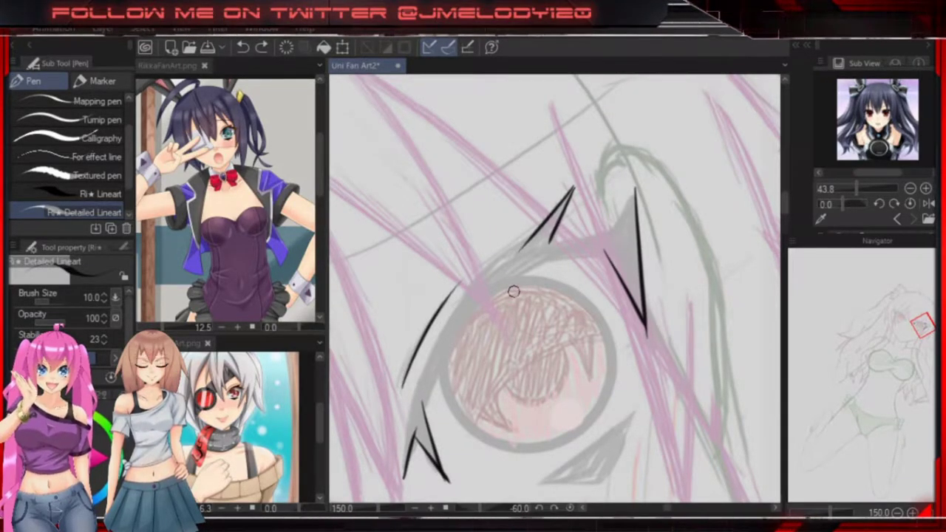
Ink the short outline segments joining the upper lash spike to the outer-corner lash.
mouse_move(514, 292)
left_mouse_down()
mouse_move(579, 286)
mouse_move(531, 282)
mouse_move(470, 383)
left_mouse_up()
mouse_move(506, 348)
left_mouse_down()
mouse_move(650, 363)
mouse_move(566, 359)
mouse_move(581, 332)
mouse_move(609, 353)
mouse_move(641, 261)
mouse_move(602, 323)
left_mouse_up()
mouse_move(559, 379)
left_mouse_down()
mouse_move(603, 323)
mouse_move(611, 363)
mouse_move(617, 331)
left_mouse_up()
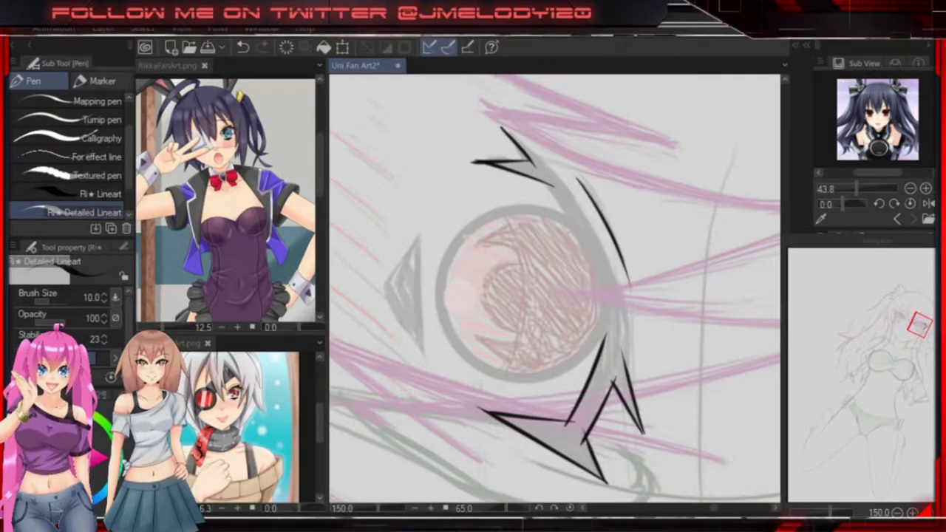
mouse_move(596, 209)
left_mouse_down()
mouse_move(599, 245)
mouse_move(712, 185)
left_mouse_up()
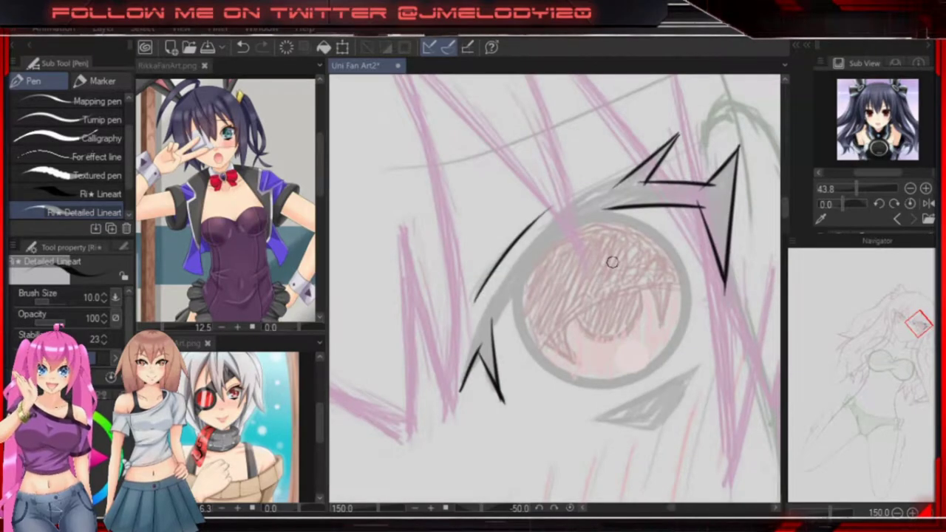
Ink the lower edge of the upper lid along the top of the iris to the inner lashes.
scroll(613, 261, "up", 1)
mouse_move(587, 272)
left_mouse_down()
mouse_move(405, 443)
mouse_move(503, 317)
mouse_move(636, 259)
left_mouse_up()
key("ctrl+z")
key("ctrl+z")
key("ctrl+z")
left_click_drag(581, 235, 608, 237)
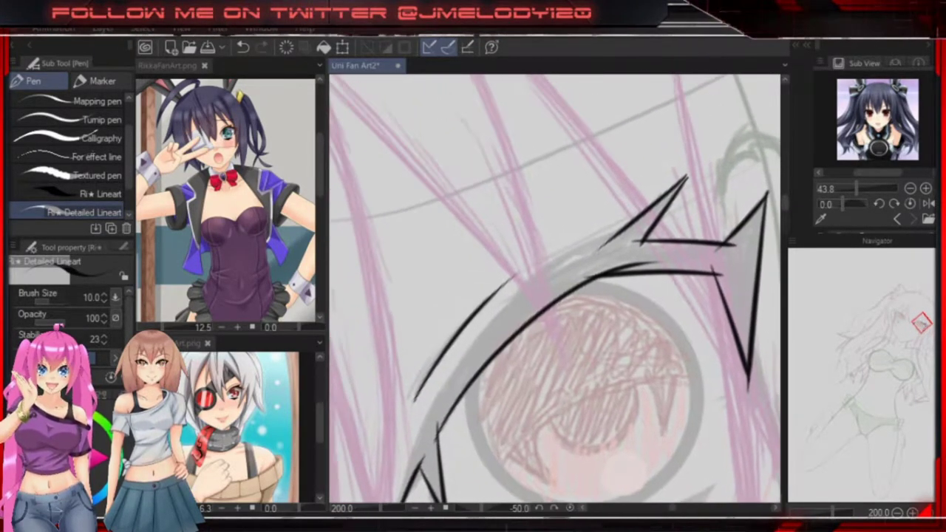
Ink the outer edge of the upper lid from the inner lashes to the upper lash spike, redoing uneven strokes.
key("ctrl+z")
left_click_drag(406, 466, 621, 231)
left_click_drag(392, 499, 467, 267)
key("ctrl+z")
left_click_drag(435, 378, 476, 266)
key("ctrl+z")
key("ctrl+z")
left_click_drag(438, 377, 521, 195)
key("ctrl+z")
key("ctrl+z")
key("ctrl+z")
left_click_drag(438, 375, 488, 250)
key("ctrl+z")
key("ctrl+z")
Ink the triangular lower-lid mark beneath the iris.
mouse_move(458, 310)
left_mouse_down()
mouse_move(385, 348)
mouse_move(340, 318)
left_mouse_up()
left_click_drag(502, 408, 654, 325)
key("ctrl+z")
mouse_move(592, 411)
left_mouse_down()
mouse_move(656, 326)
mouse_move(643, 384)
mouse_move(623, 313)
left_mouse_up()
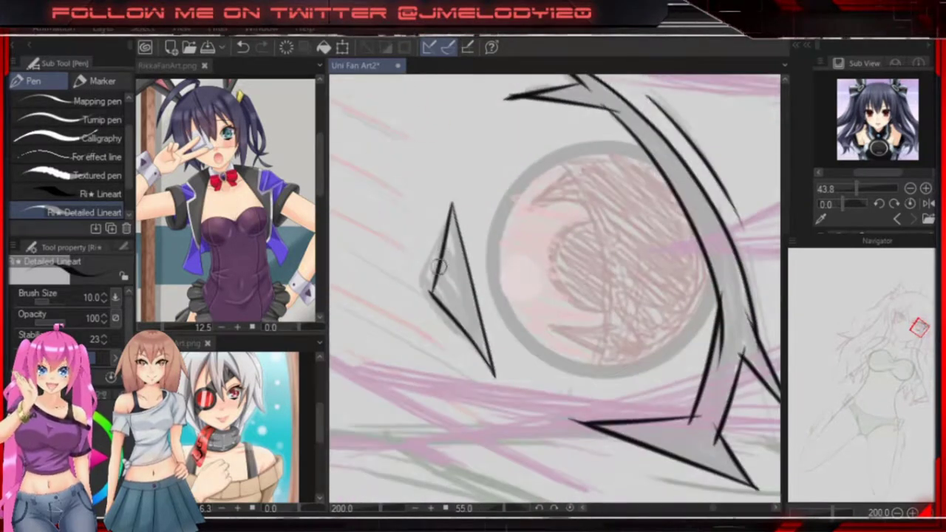
mouse_move(453, 206)
left_mouse_down()
mouse_move(429, 298)
mouse_move(370, 284)
left_mouse_up()
Switch to the Hard eraser and reduce its brush size to 5.
key("e")
key("bracketleft")
key("bracketleft")
key("bracketleft")
key("bracketleft")
key("bracketleft")
key("bracketleft")
key("bracketleft")
key("bracketleft")
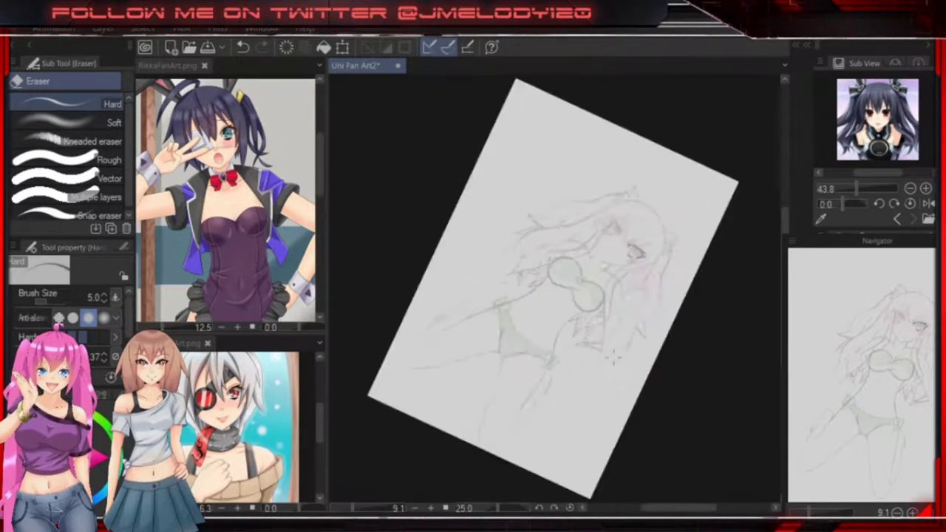
Fill the outlined upper lash shape and the lower-lid triangle with solid black using Auto select.
key("minus")
key("w")
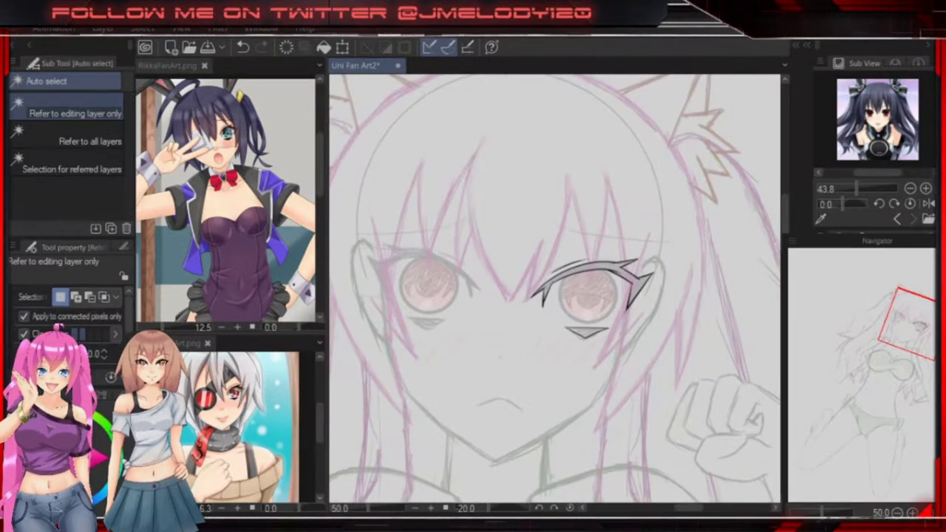
left_click(550, 289)
key("ctrl+d")
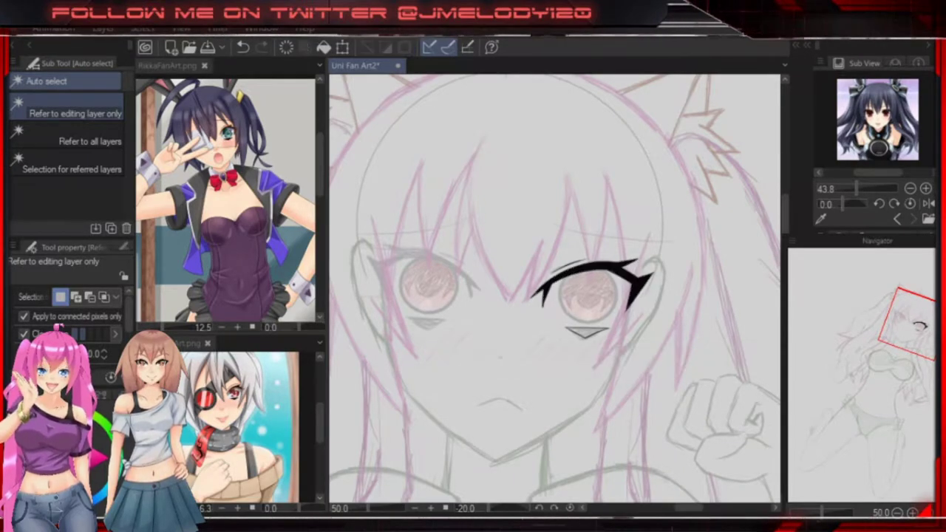
left_click(584, 331)
left_click(646, 367)
key("ctrl+d")
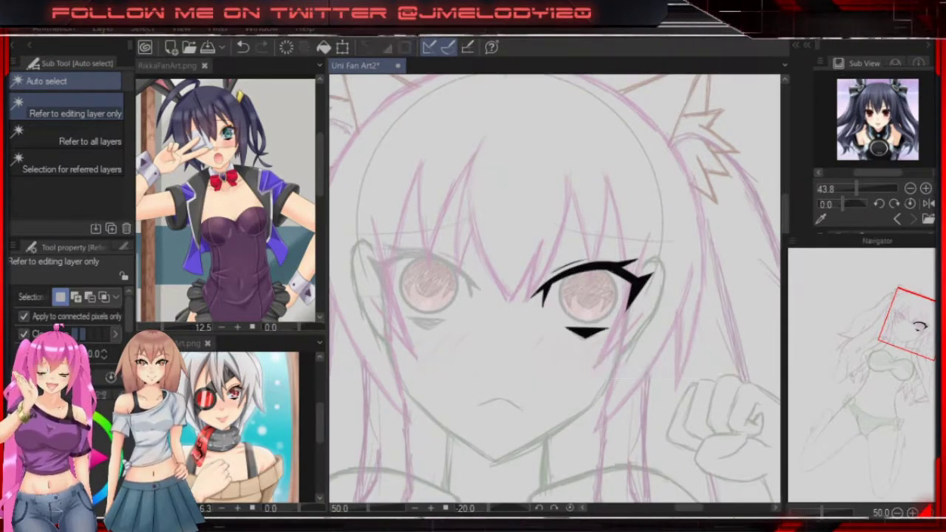
left_click_drag(647, 367, 636, 374)
Clean up the inner-corner lashes, erasing rough edges and filling the gaps at their tips with the pen.
scroll(562, 305, "up", 5)
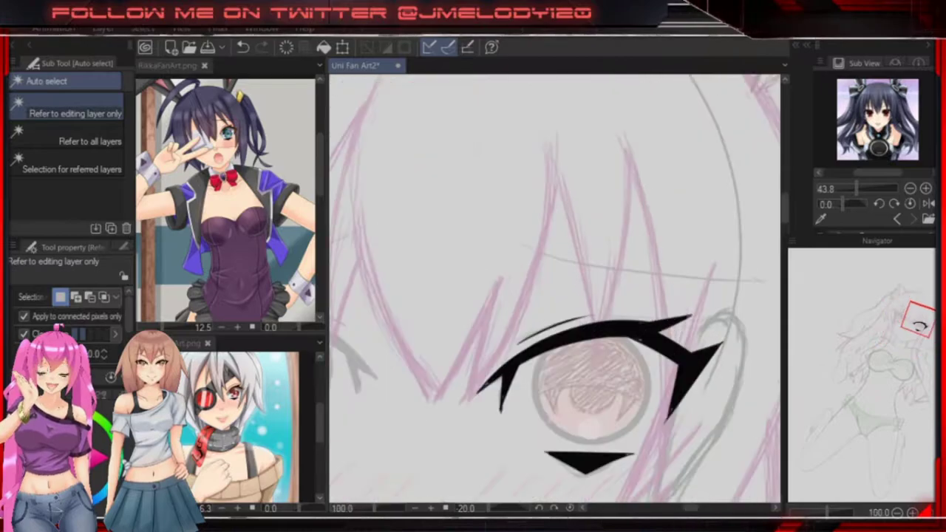
key("e")
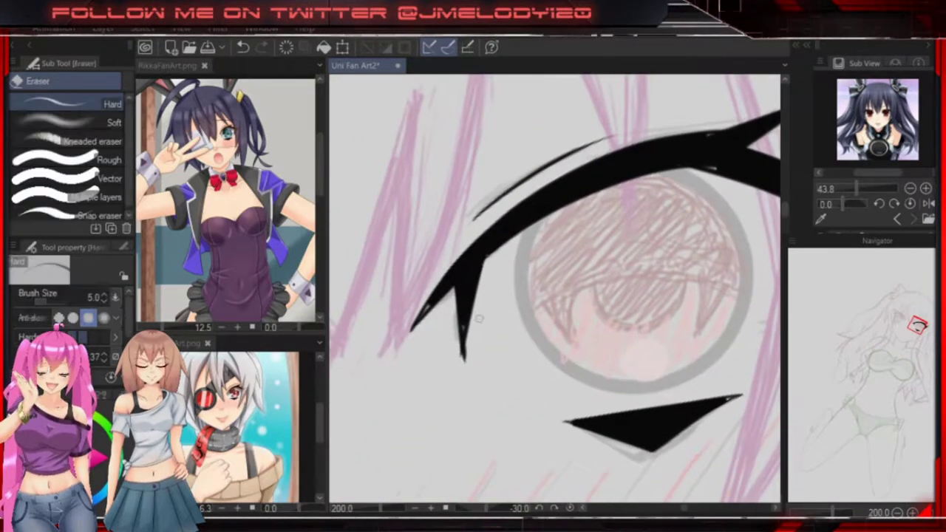
left_click_drag(456, 331, 460, 349)
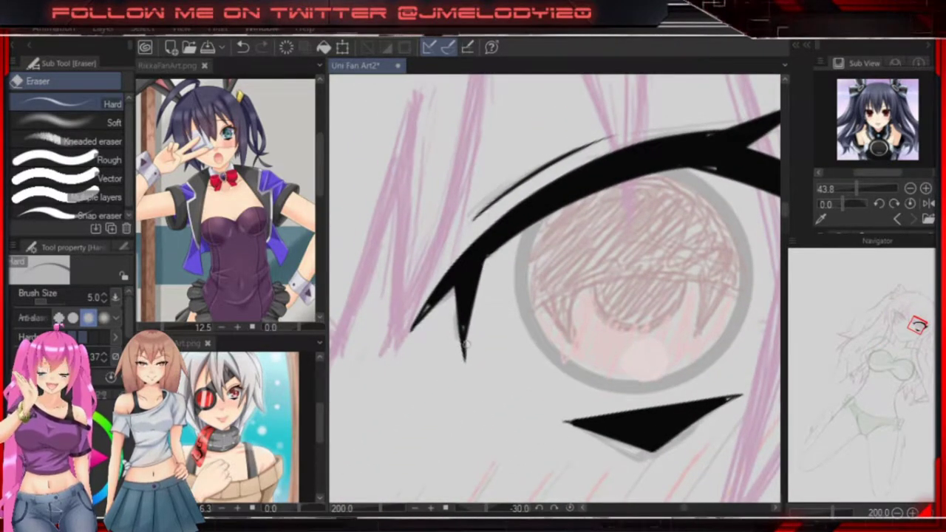
key("p")
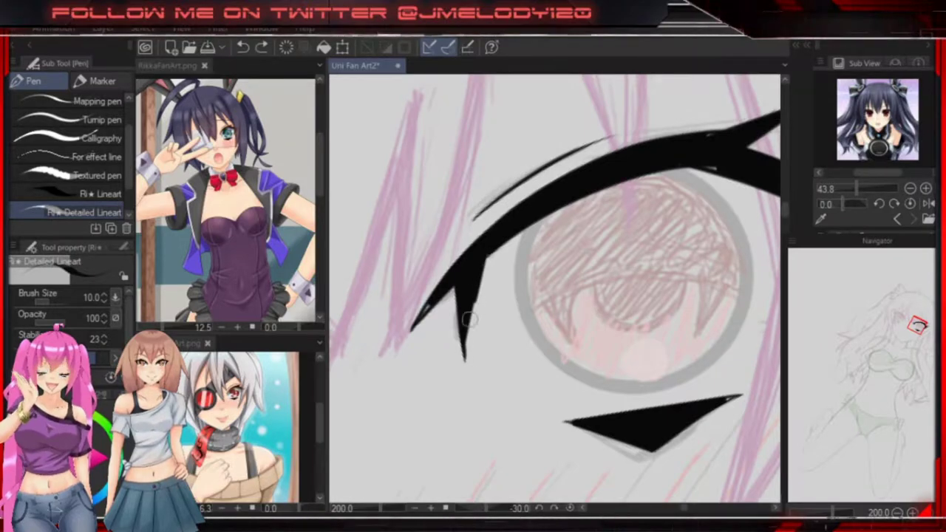
left_click_drag(463, 275, 411, 329)
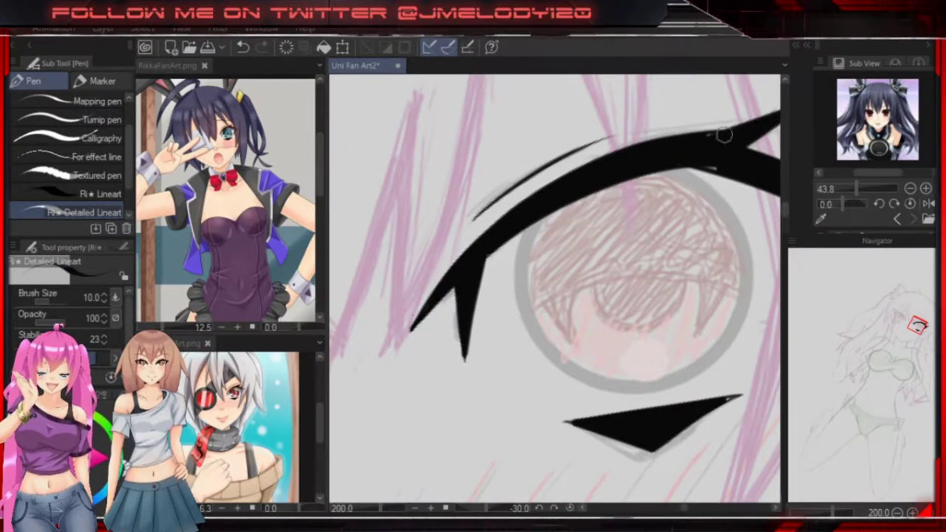
Touch up the tips and edges of the upper lashes with the pen, reducing its brush size to 7.
key("minus")
key("minus")
key("minus")
key("minus")
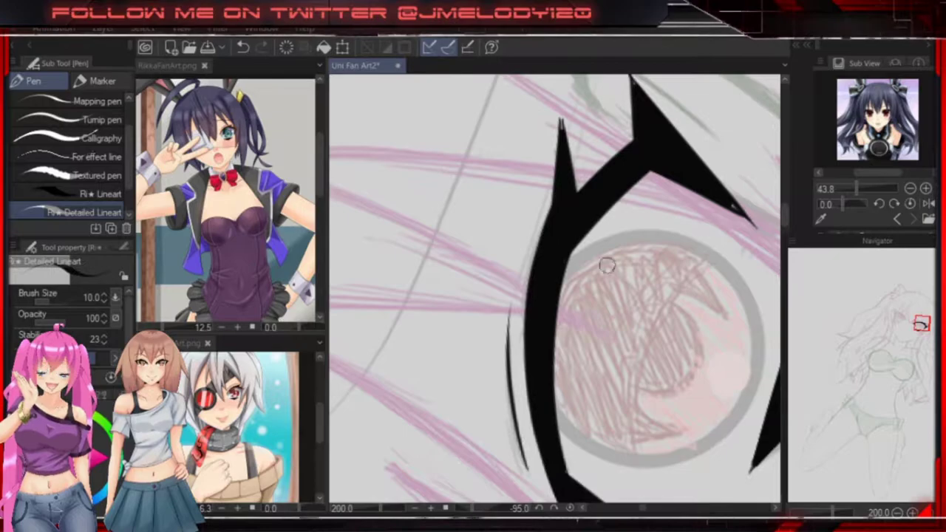
key("minus")
key("minus")
key("minus")
key("minus")
key("minus")
key("minus")
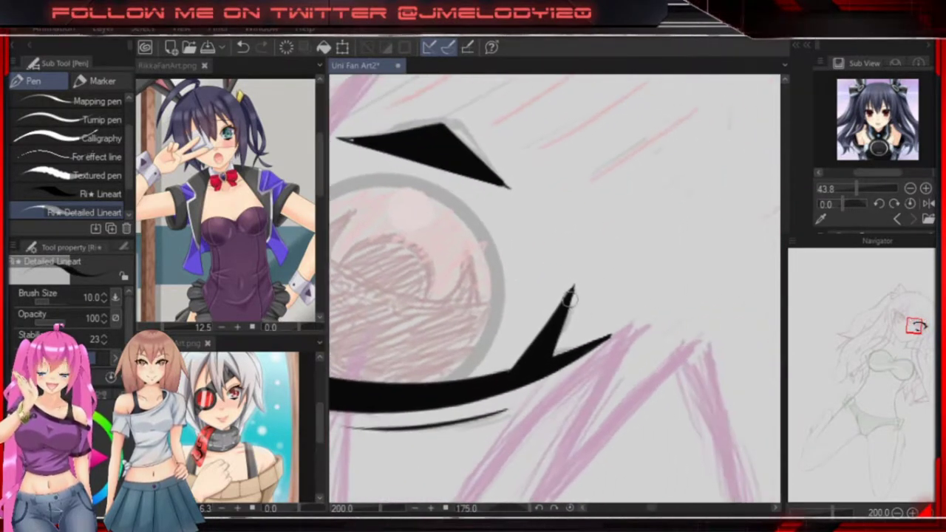
key("bracketleft")
key("bracketleft")
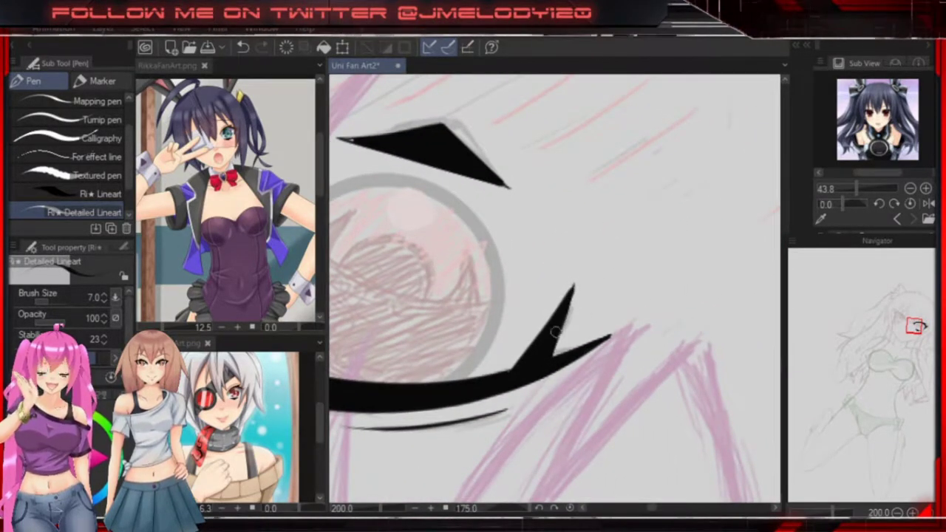
key("minus")
key("minus")
key("minus")
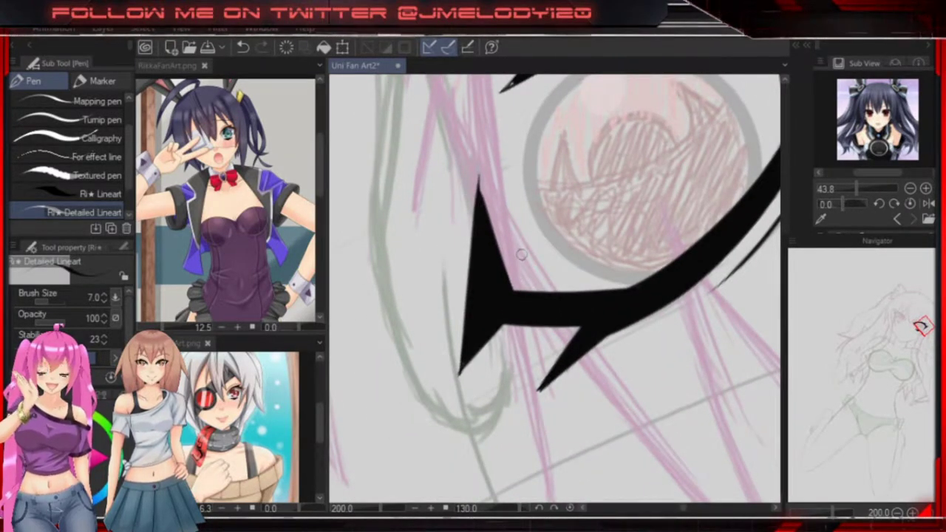
Trim the tips and edges of the filled lashes with the Hard eraser at size 8.
key("e")
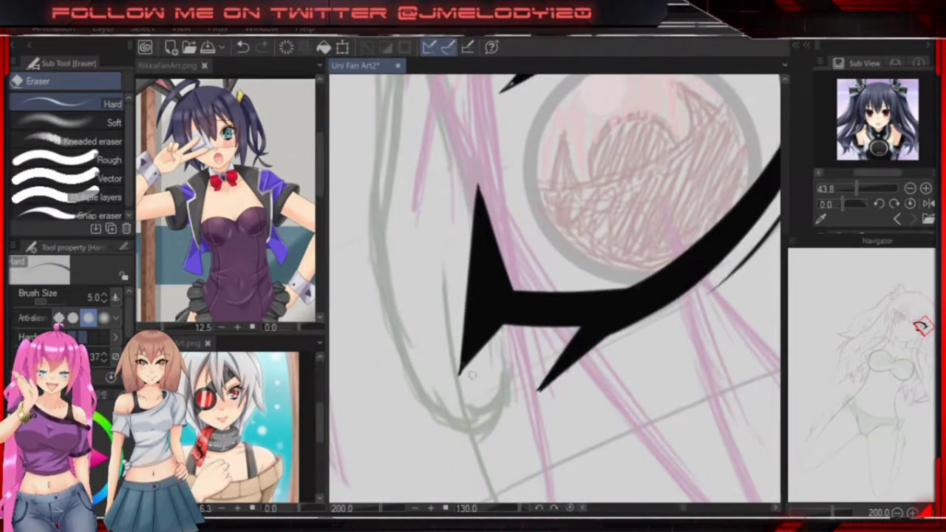
key("bracketright")
key("bracketright")
key("bracketright")
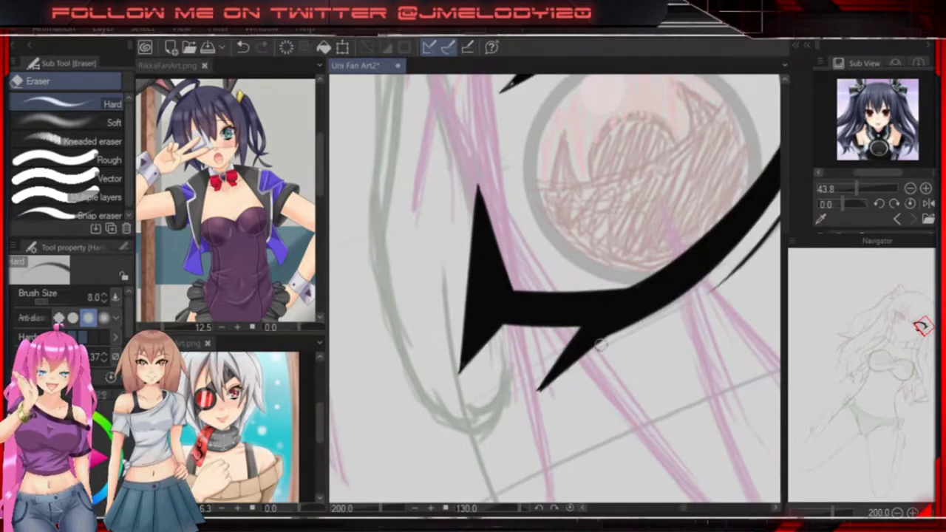
scroll(596, 368, "up", 5)
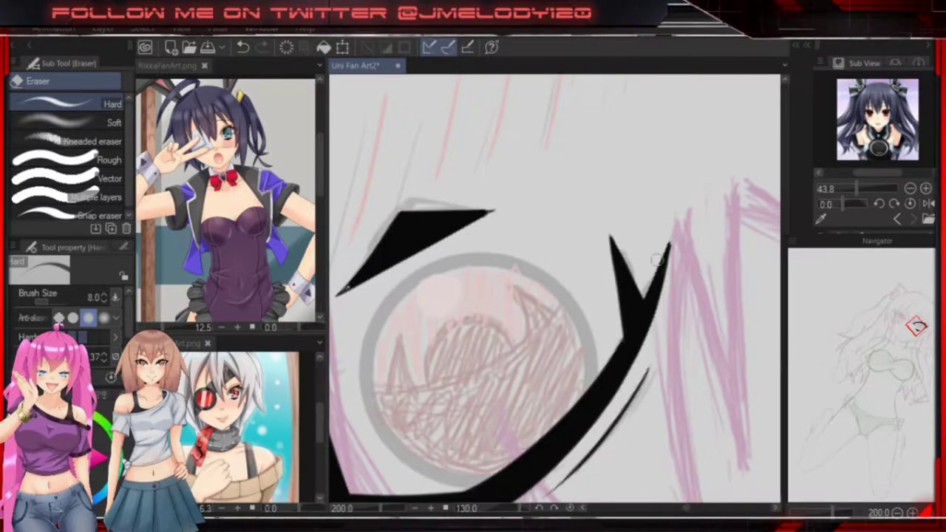
scroll(573, 198, "up", 6)
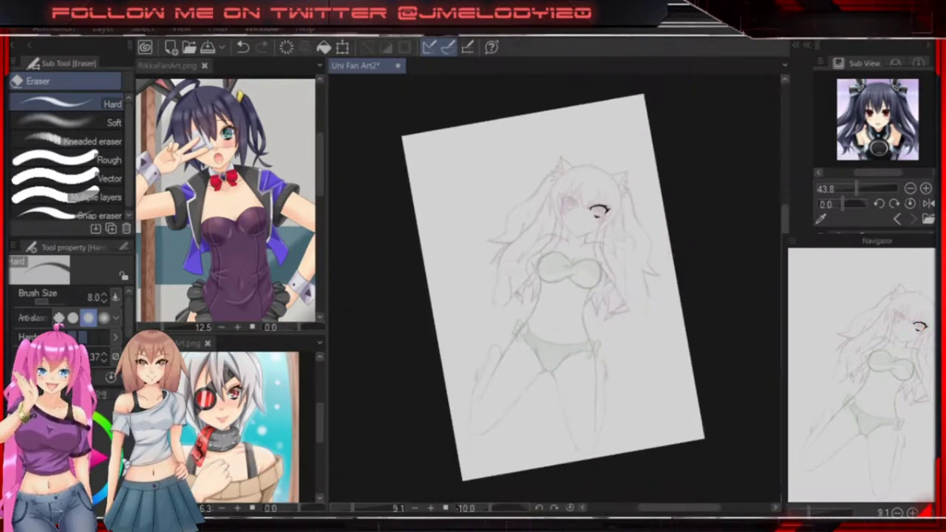
Refine the base of the upper lash spike and the lid's outer edge with the Detailed Lineart pen at size 7.
scroll(573, 198, "up", 2)
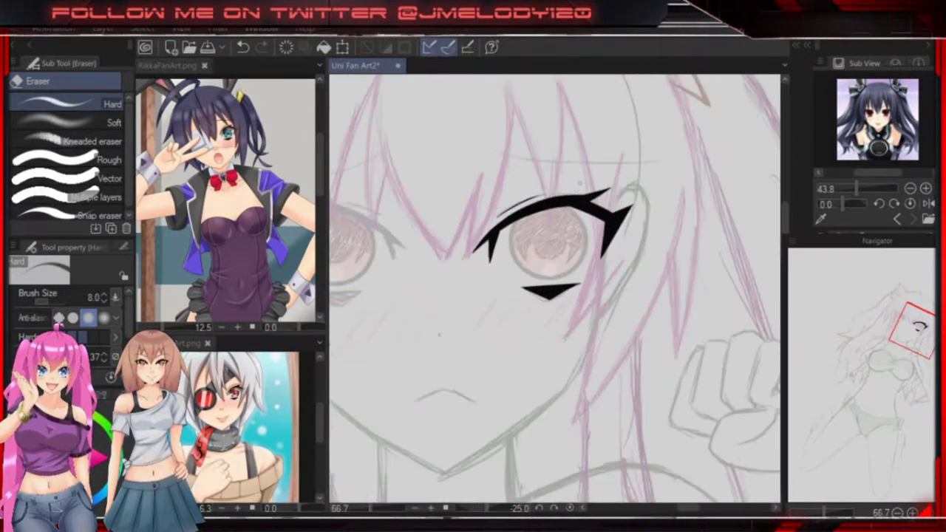
key("p")
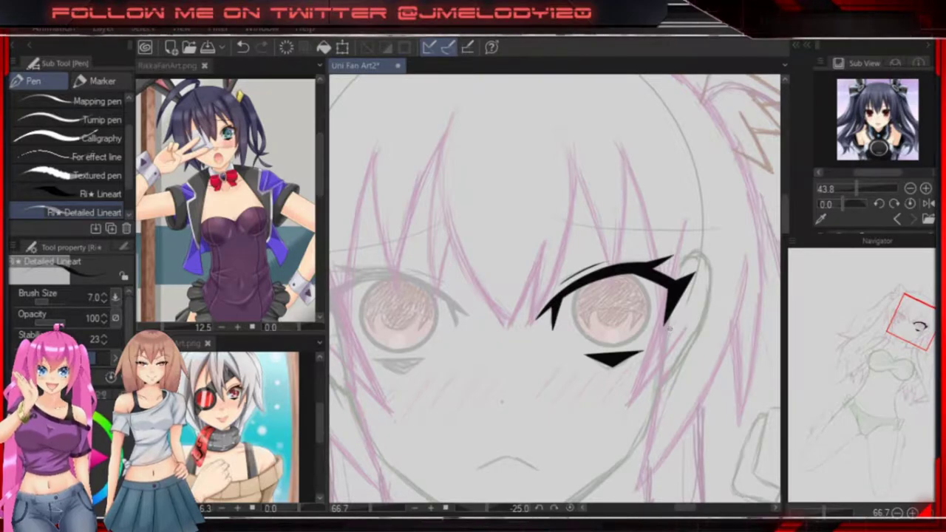
scroll(671, 332, "up", 6)
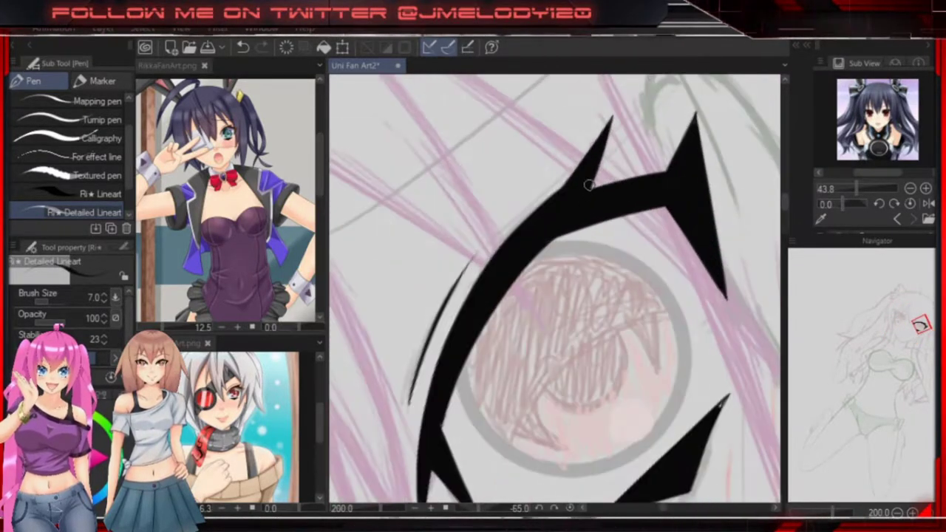
left_click_drag(611, 126, 592, 207)
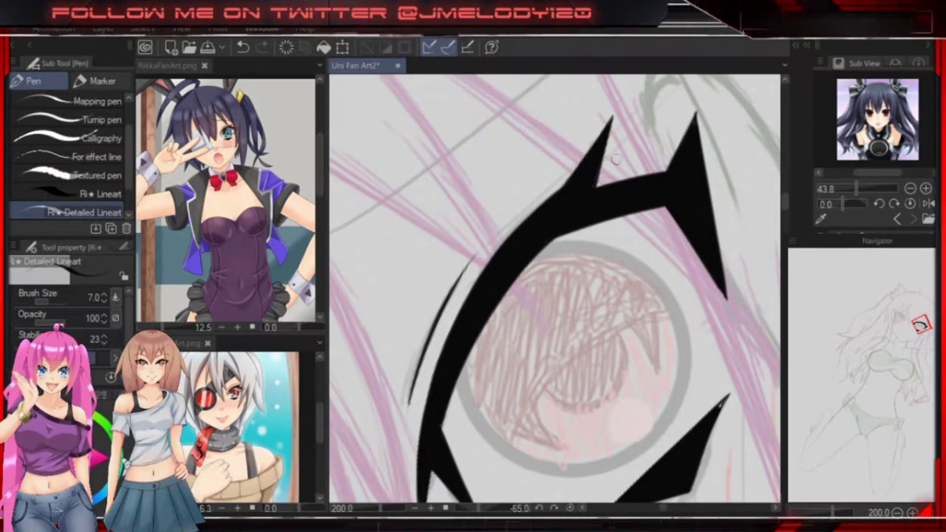
left_click_drag(437, 380, 533, 239)
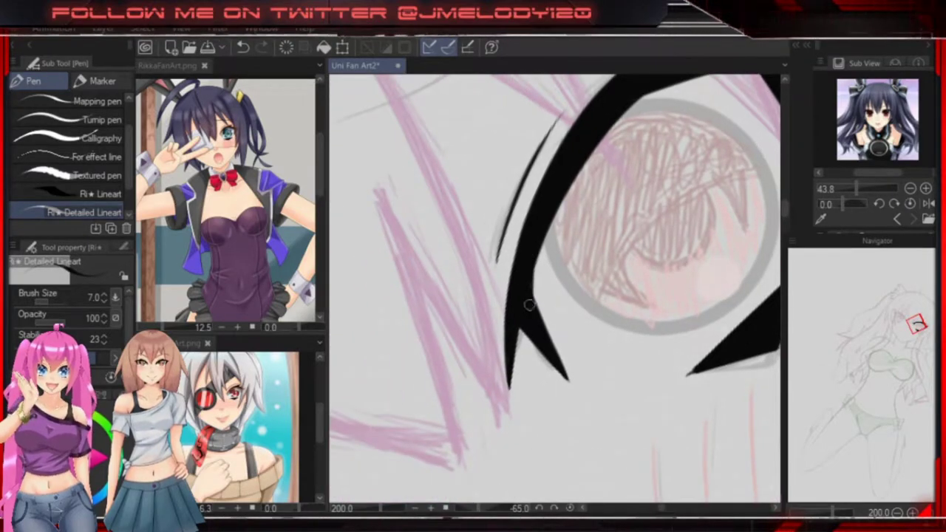
Try straight, slanted eyebrow strokes above the inked eye with the Detailed Lineart pen.
scroll(529, 294, "down", 8)
scroll(627, 218, "up", 5)
key("ctrl+z")
left_click_drag(562, 272, 717, 197)
key("ctrl+z")
mouse_move(560, 284)
left_mouse_down()
mouse_move(708, 209)
mouse_move(677, 214)
left_mouse_up()
key("ctrl+z")
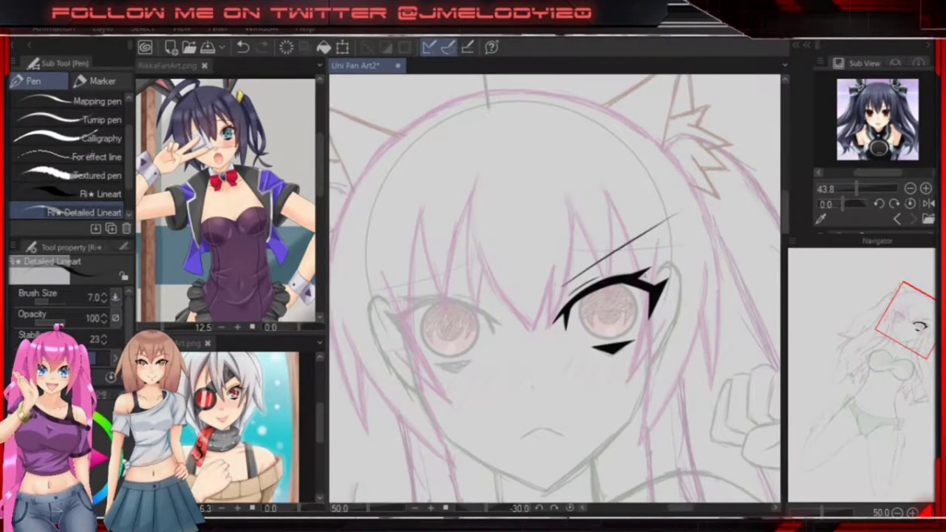
Draw a thin, gently sagging eyebrow line above the inked eye with the Detailed Lineart pen.
scroll(656, 268, "down", 6)
scroll(657, 268, "up", 2)
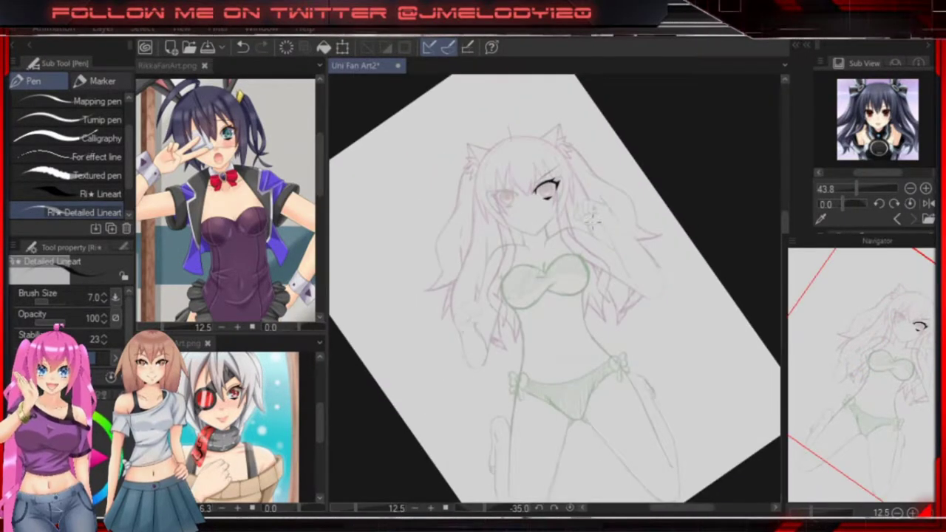
left_click_drag(592, 218, 630, 227)
scroll(629, 222, "up", 5)
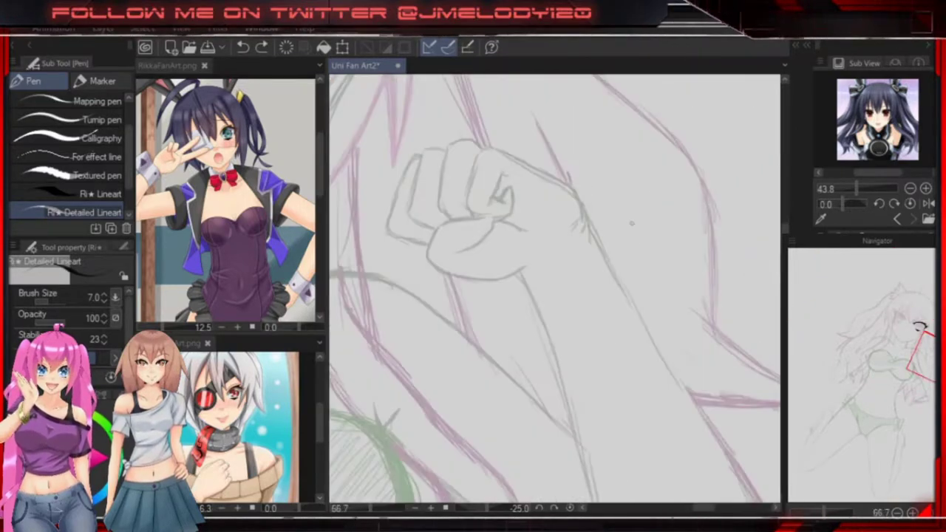
left_click_drag(477, 211, 673, 200)
left_click_drag(367, 416, 507, 361)
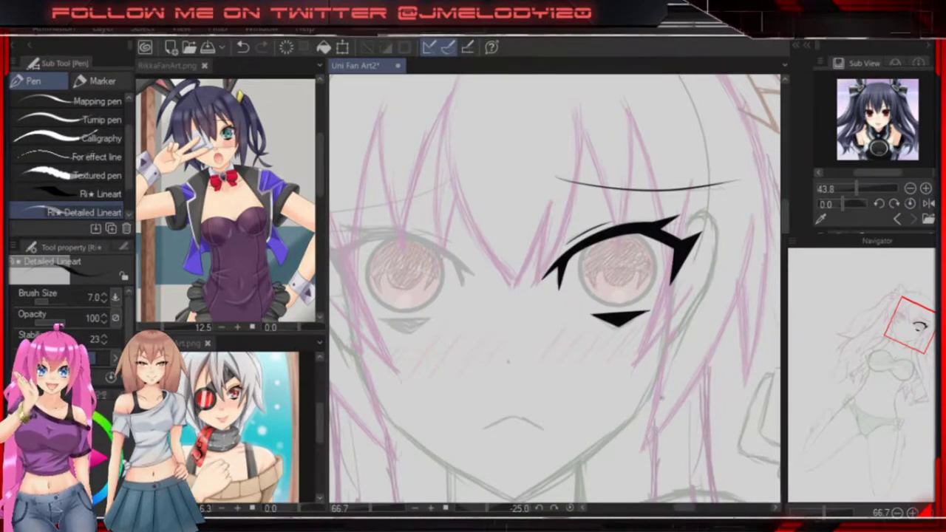
Outline the iris of the inked eye with a thick ellipse and move it onto the sketched iris.
key("u")
left_click_drag(586, 241, 658, 306)
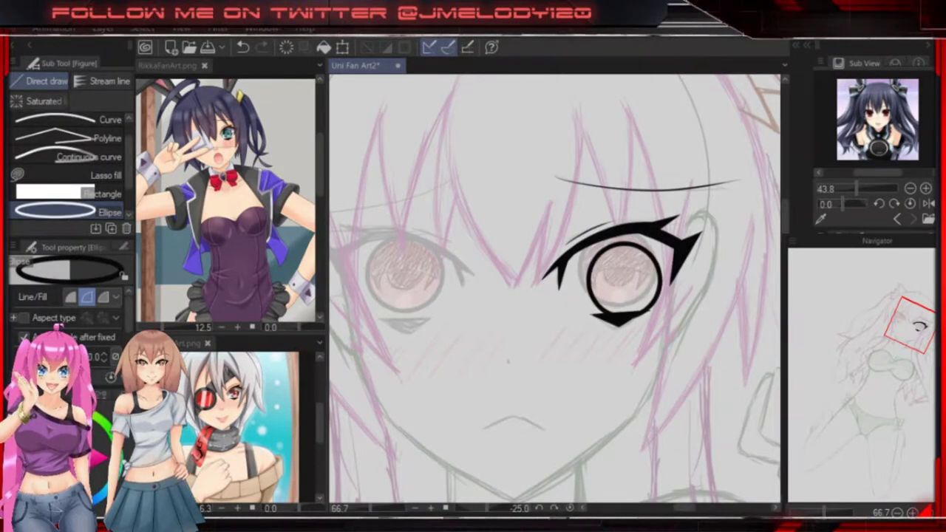
key("k")
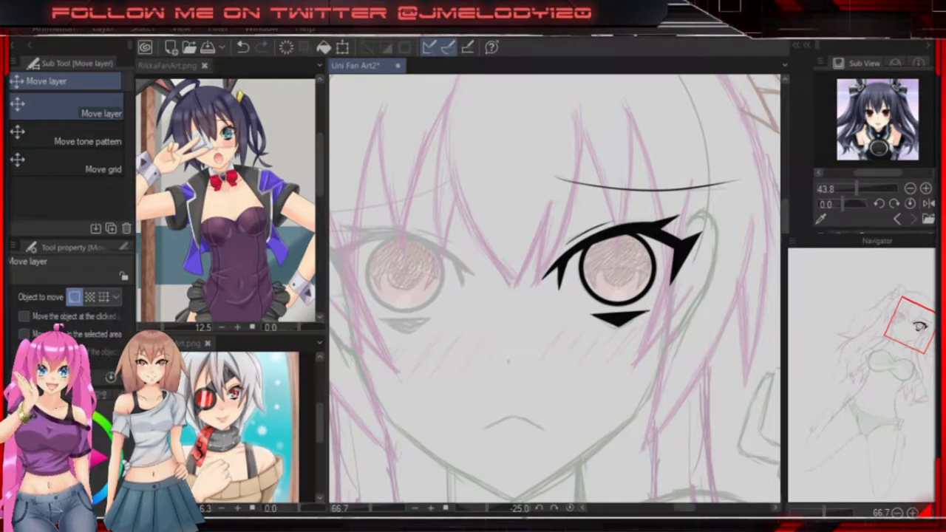
scroll(555, 289, "down", 1)
scroll(554, 288, "down", 1)
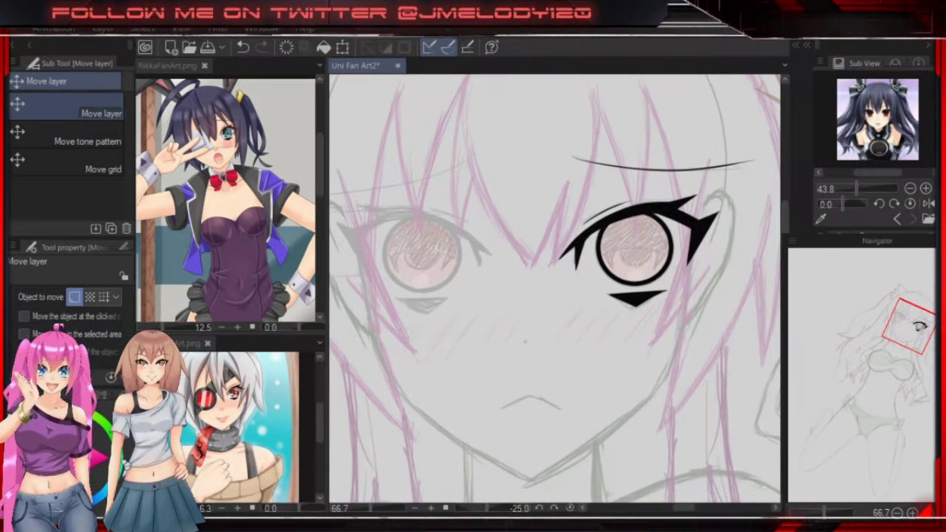
scroll(554, 289, "right", 1)
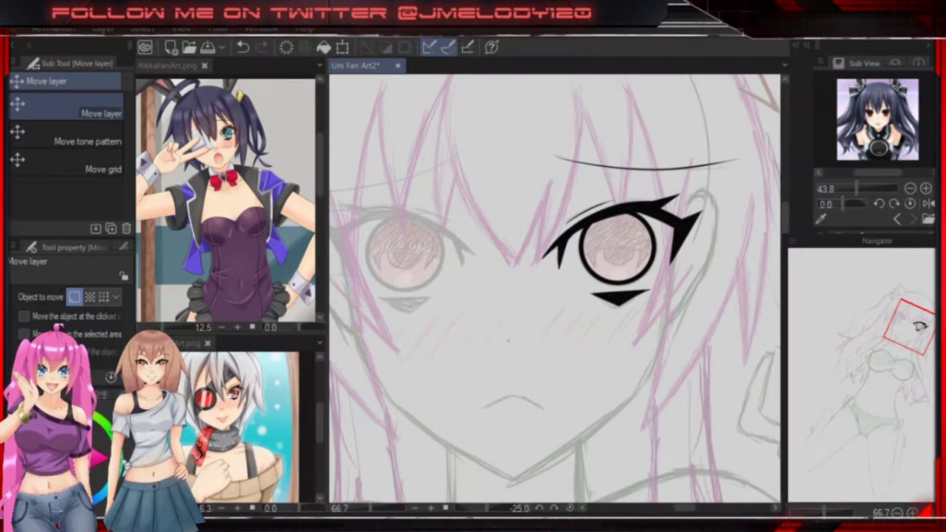
Mirror a copy of the inked eye and eyebrow horizontally, fitting it over the other sketched eye with a slight rotation.
key("ctrl+t")
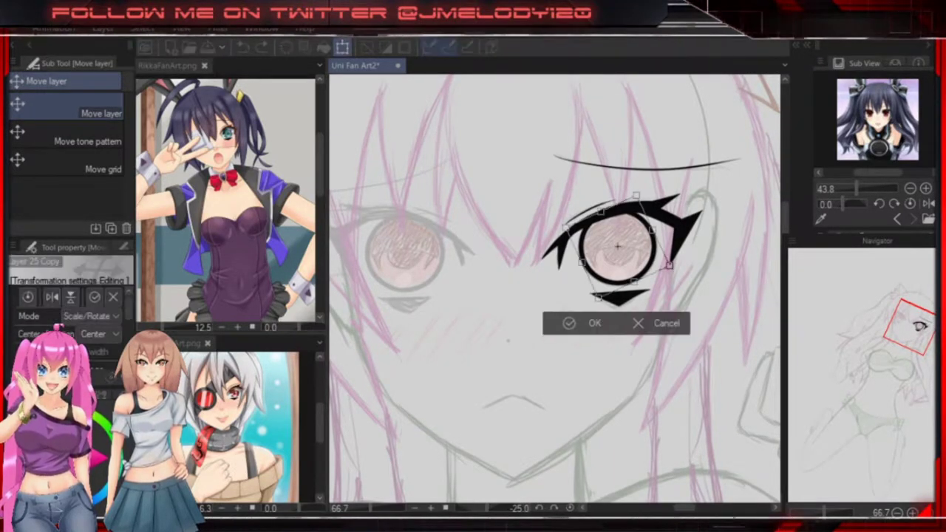
left_click(638, 323)
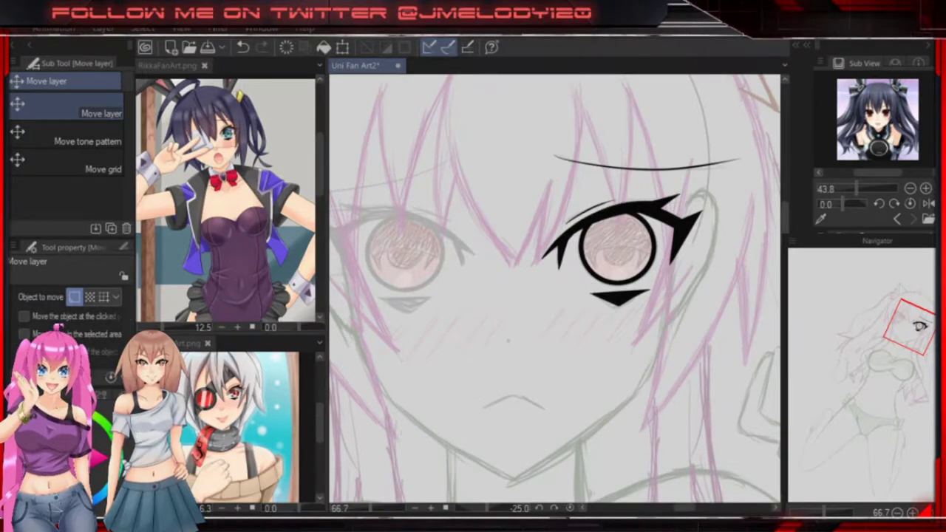
key("ctrl+t")
left_click_drag(641, 205, 380, 214)
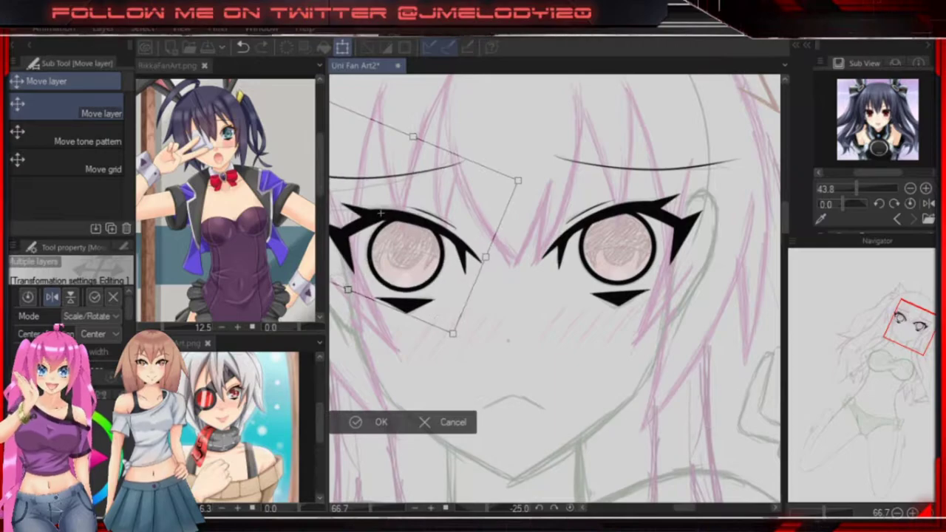
left_click_drag(732, 411, 752, 382)
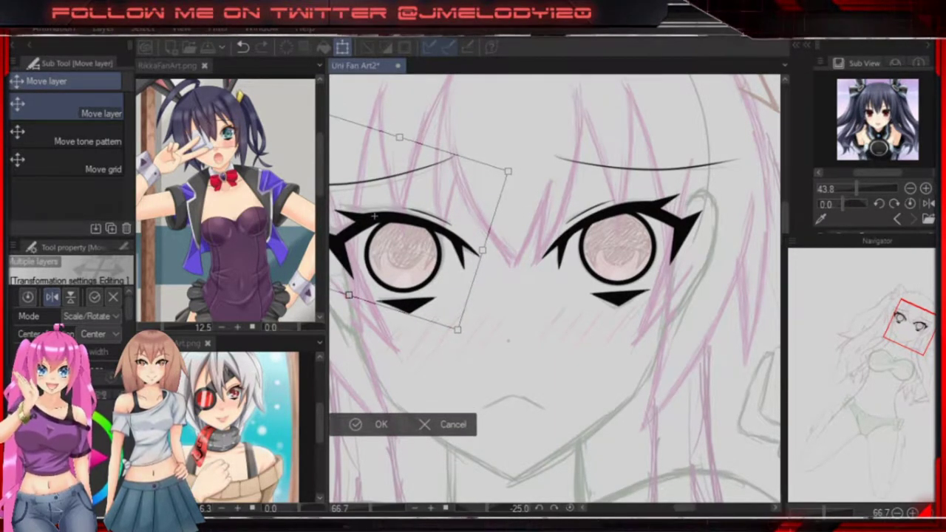
left_click(355, 425)
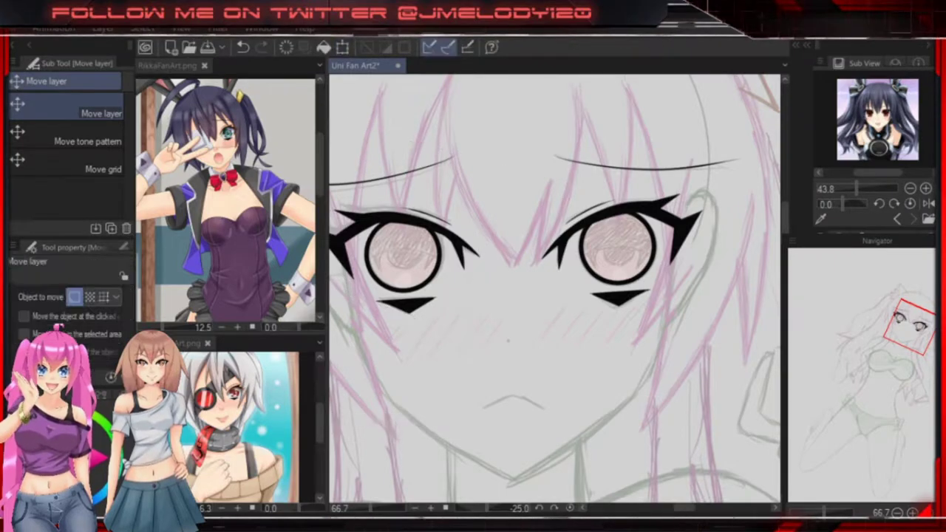
Lasso both eyebrows and move them slightly higher above the eyes.
scroll(554, 288, "up", 2)
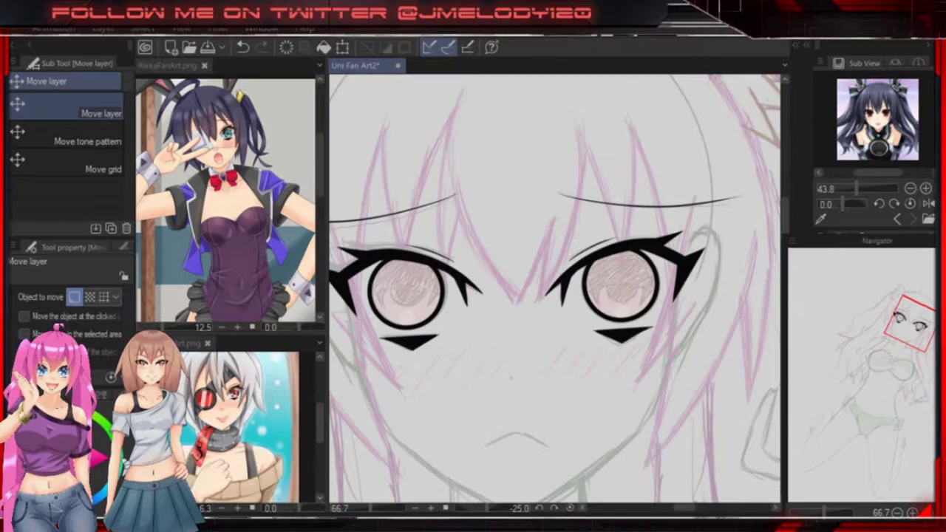
scroll(555, 288, "up", 3)
scroll(555, 288, "left", 3)
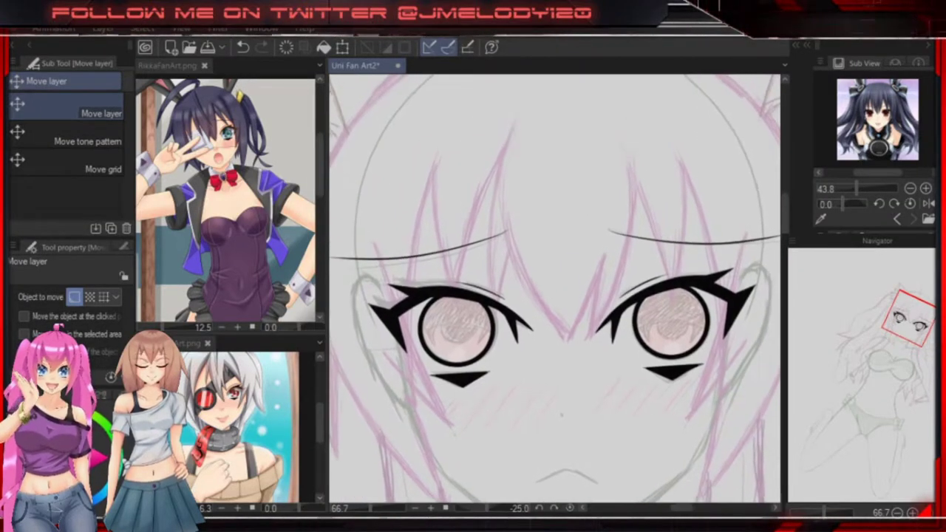
key("m")
scroll(559, 374, "left", 1)
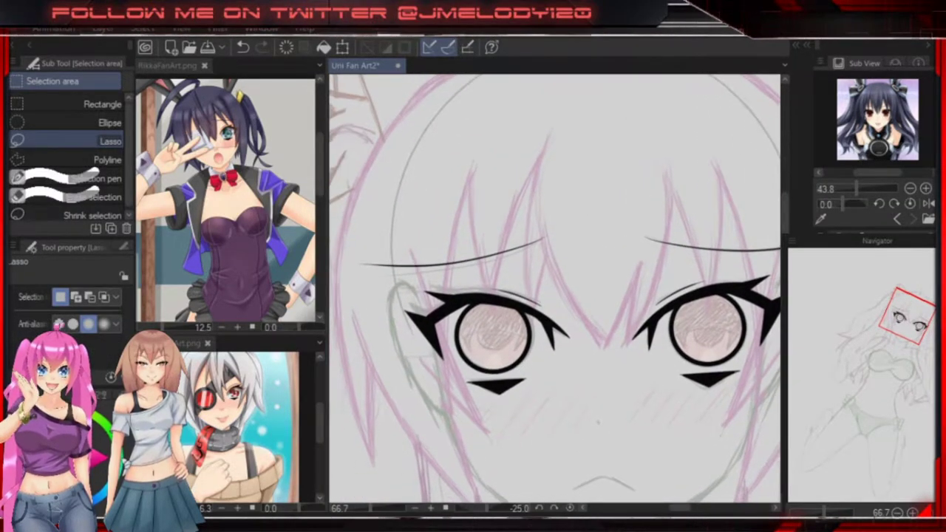
left_click_drag(356, 247, 360, 245)
scroll(691, 323, "right", 3)
mouse_move(585, 198)
left_mouse_down()
mouse_move(573, 251)
mouse_move(588, 198)
left_mouse_up()
key("ctrl+t")
left_click_drag(527, 248, 528, 229)
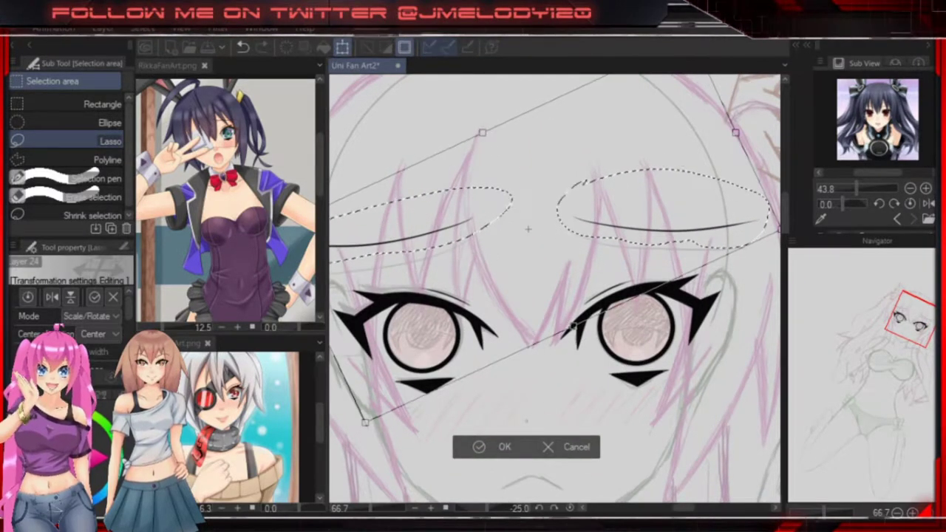
scroll(555, 288, "down", 2)
scroll(555, 288, "left", 1)
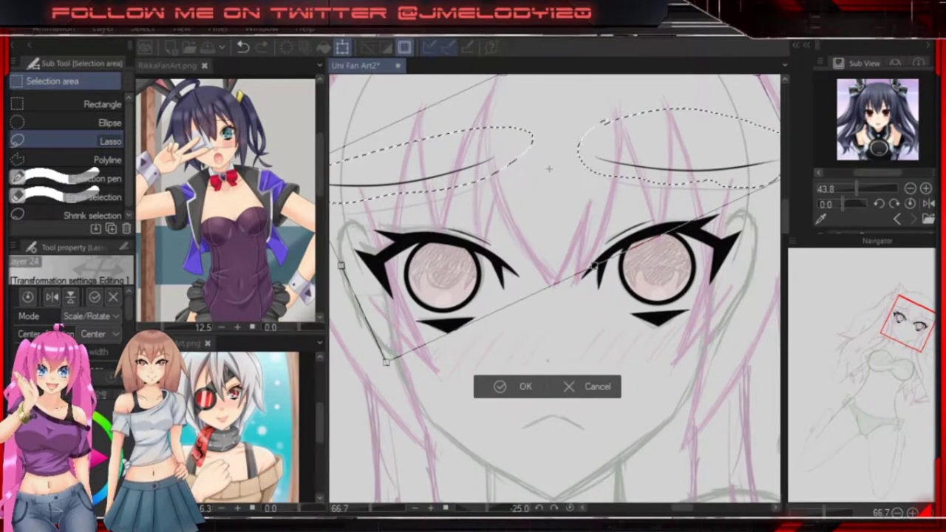
key("Return")
Lasso the eyebrow on the image's right and rotate it so its outer end slopes down, then deselect.
scroll(555, 288, "down", 3)
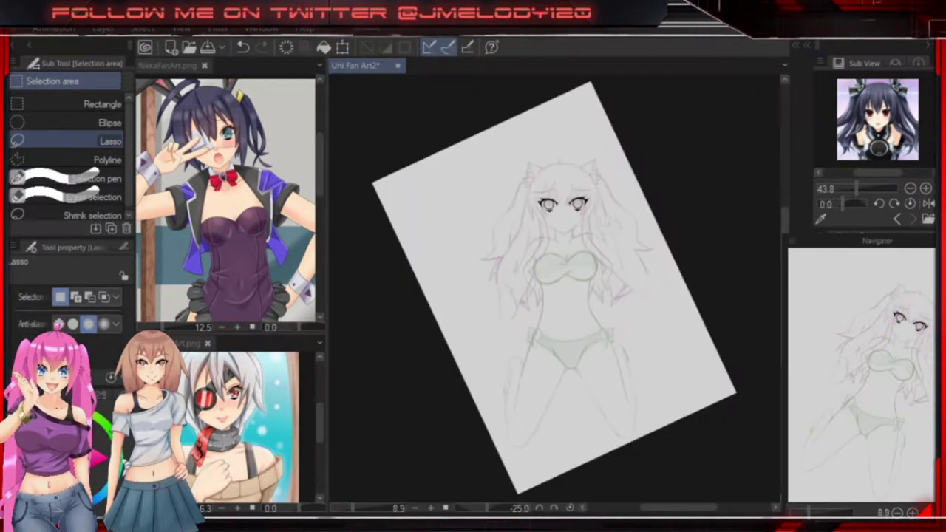
scroll(554, 288, "up", 3)
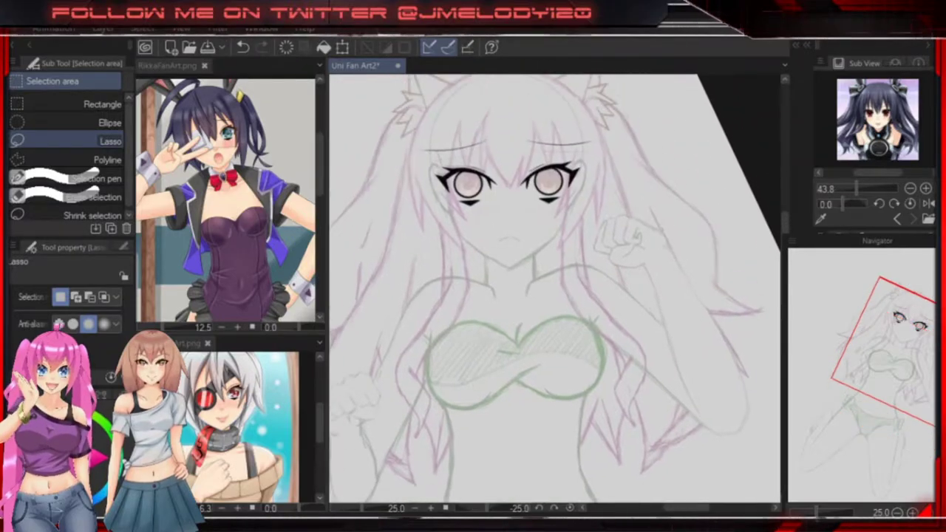
scroll(555, 288, "up", 4)
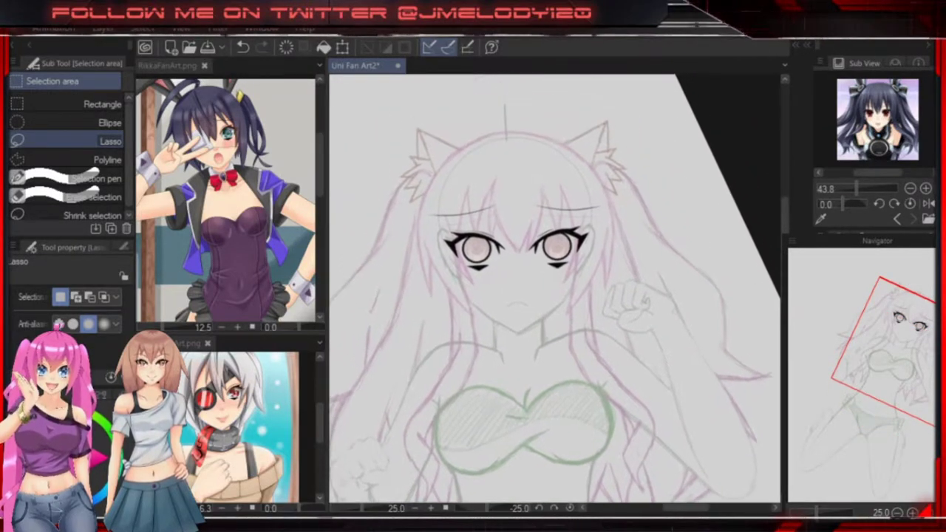
left_click_drag(554, 215, 548, 244)
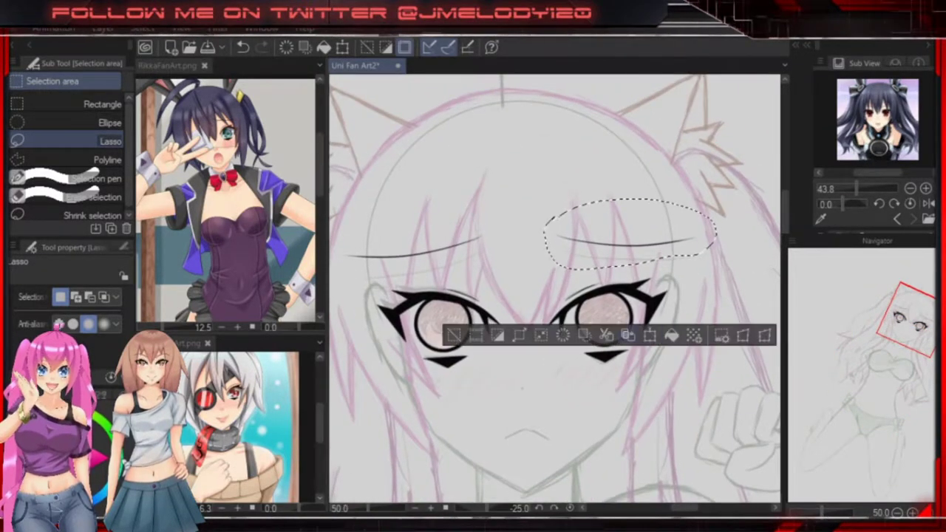
key("ctrl+t")
left_click_drag(684, 140, 718, 173)
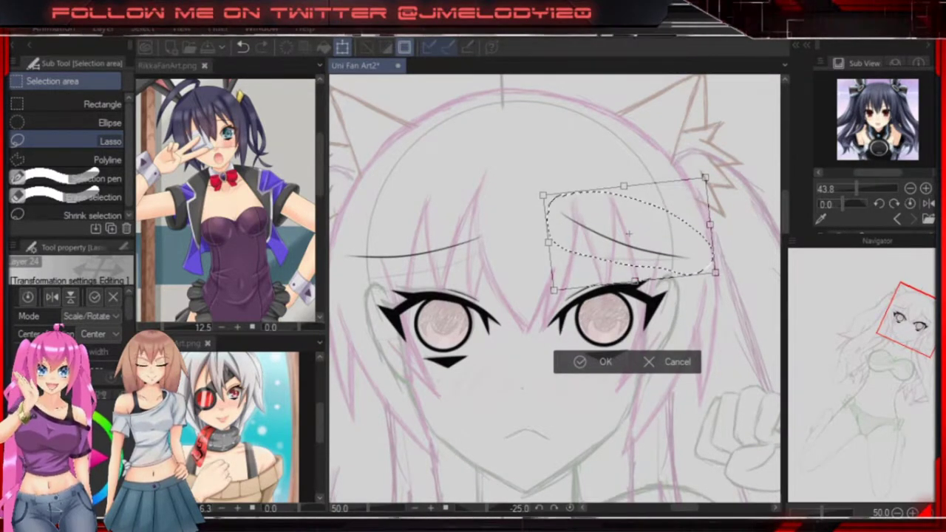
key("Return")
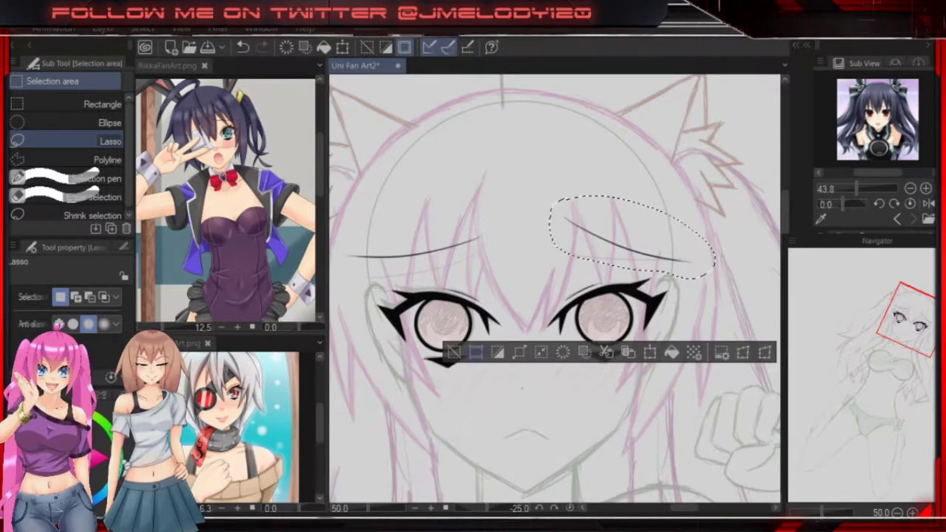
key("ctrl+d")
Lasso the eyebrow on the image's left and rotate it to mirror the slope of the other one.
left_click_drag(555, 273, 613, 255)
mouse_move(555, 274)
left_mouse_down()
mouse_move(514, 261)
mouse_move(552, 247)
mouse_move(592, 311)
left_mouse_up()
mouse_move(399, 244)
left_mouse_down()
mouse_move(503, 192)
mouse_move(403, 255)
left_mouse_up()
key("ctrl+t")
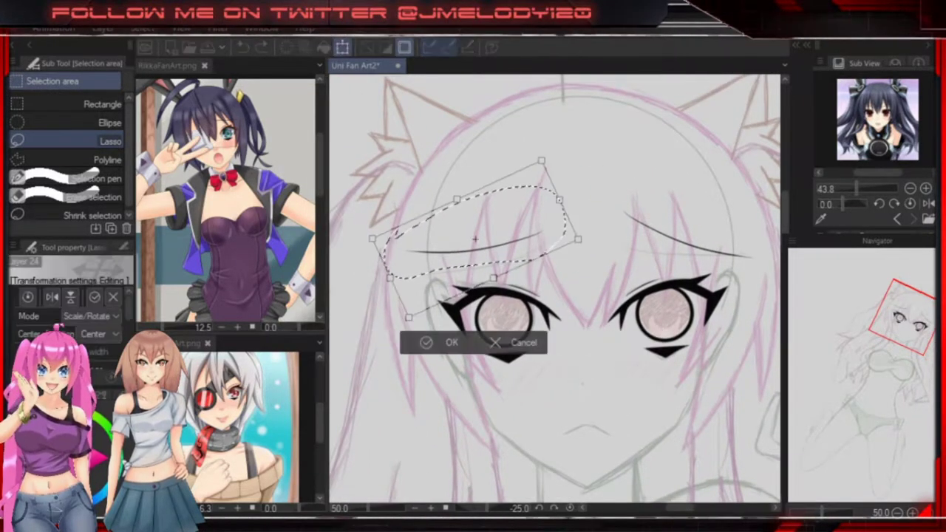
left_click_drag(585, 244, 562, 185)
key("Return")
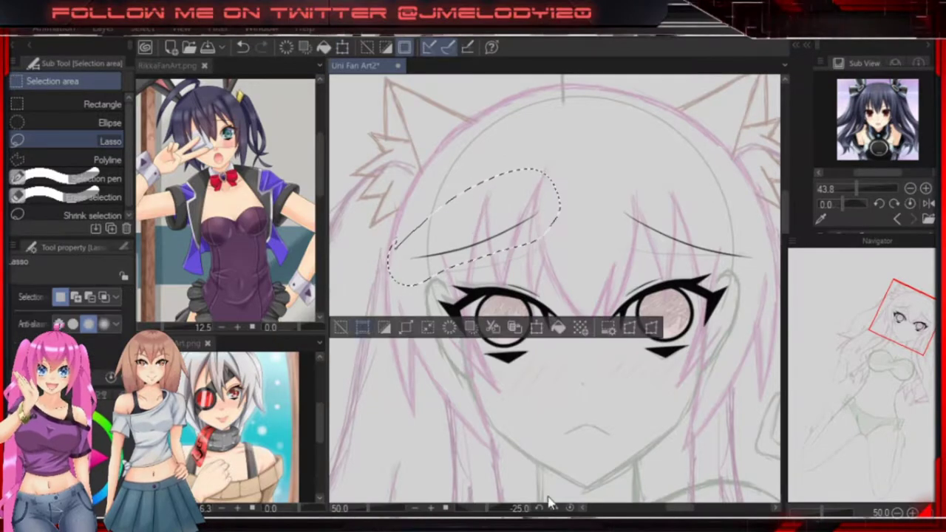
left_click_drag(554, 274, 514, 210)
Try to ink the frowning mouth line with the Detailed Lineart pen.
key("p")
mouse_move(520, 373)
left_mouse_down()
mouse_move(589, 373)
mouse_move(573, 370)
left_mouse_up()
key("ctrl+z")
key("ctrl+z")
key("ctrl+z")
key("ctrl+z")
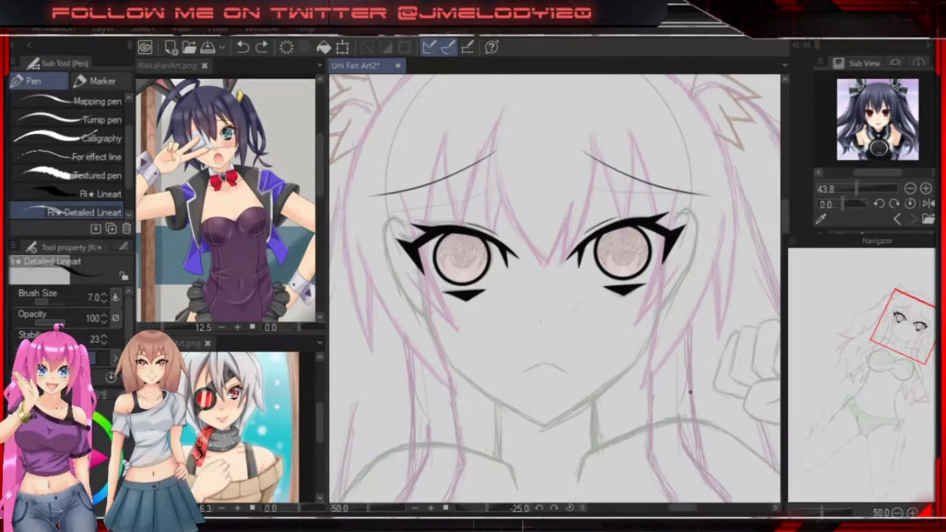
Fine-tune the eyebrows with transforms, slightly extending the outer end of the lassoed one on the image's right with Free Transform.
left_click_drag(697, 397, 690, 417)
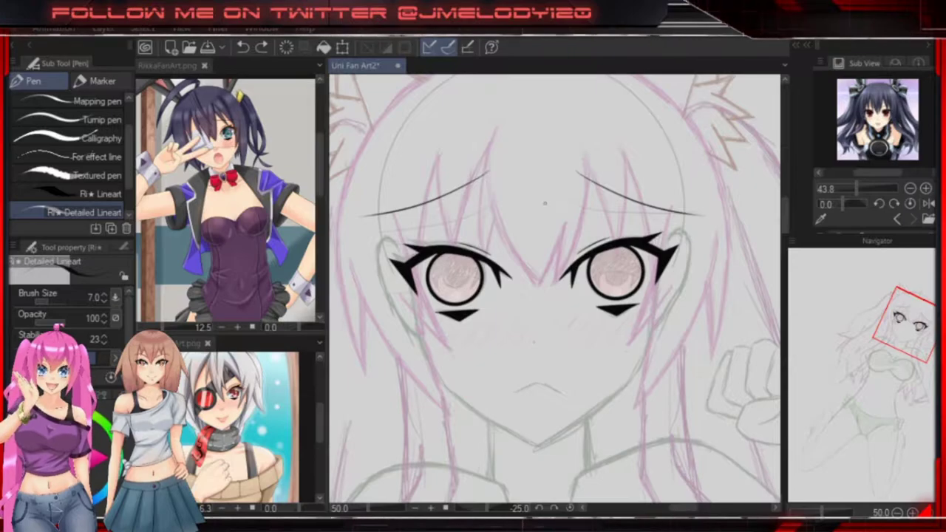
key("ctrl+t")
key("Return")
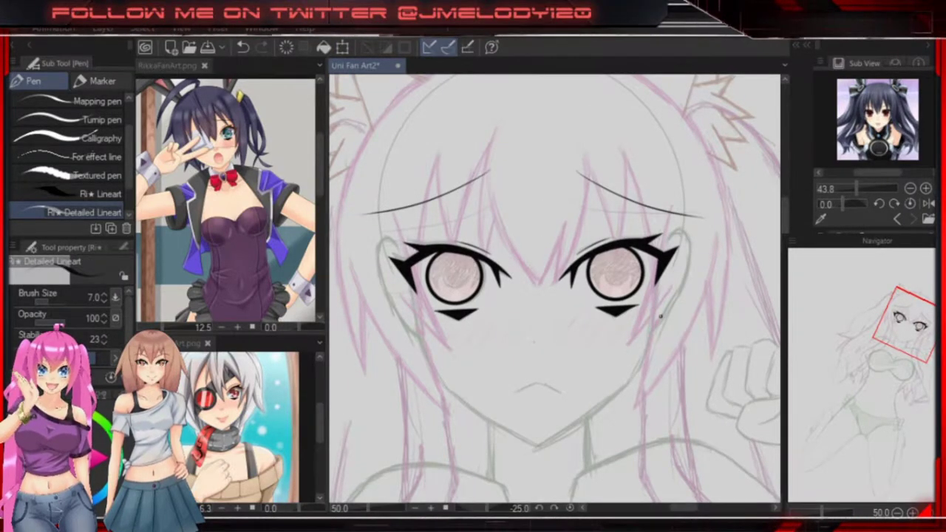
scroll(661, 316, "up", 1)
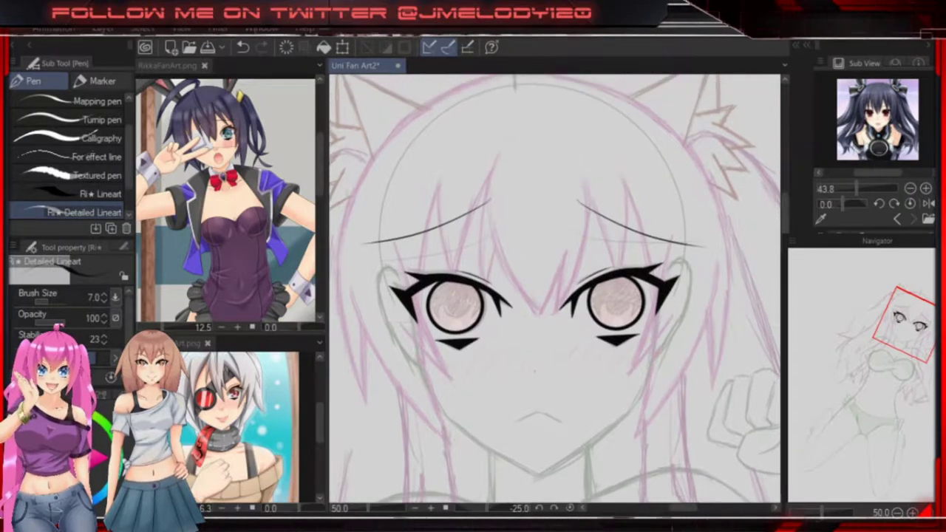
key("m")
mouse_move(562, 185)
left_mouse_down()
mouse_move(717, 258)
mouse_move(563, 187)
left_mouse_up()
key("ctrl+t")
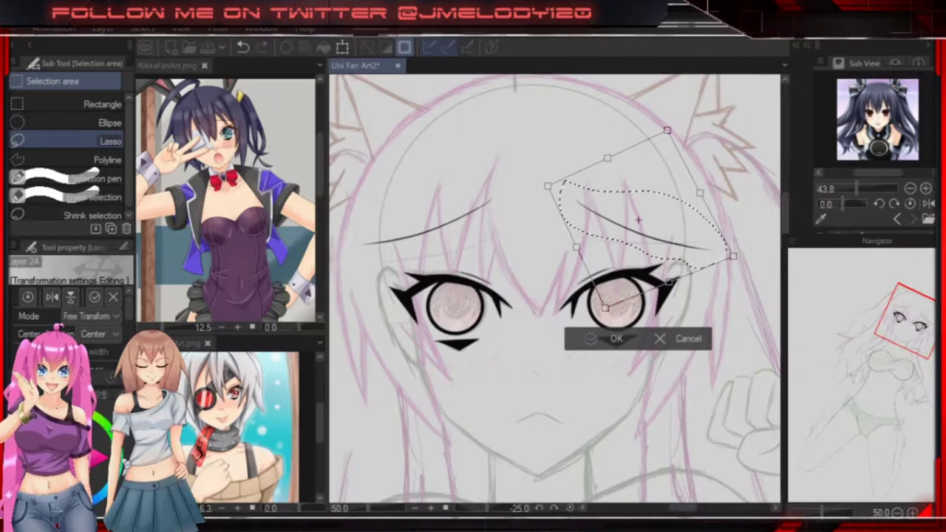
key("Return")
key("ctrl+d")
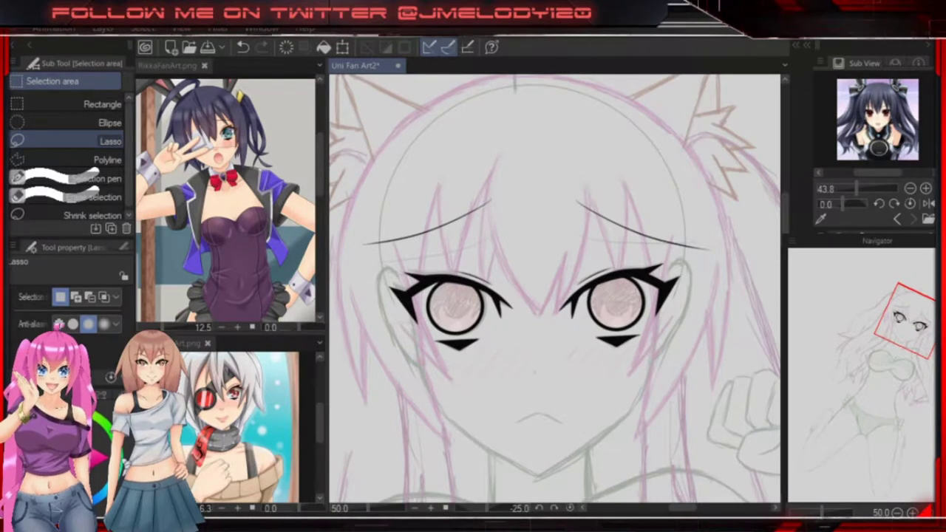
key("ctrl+minus")
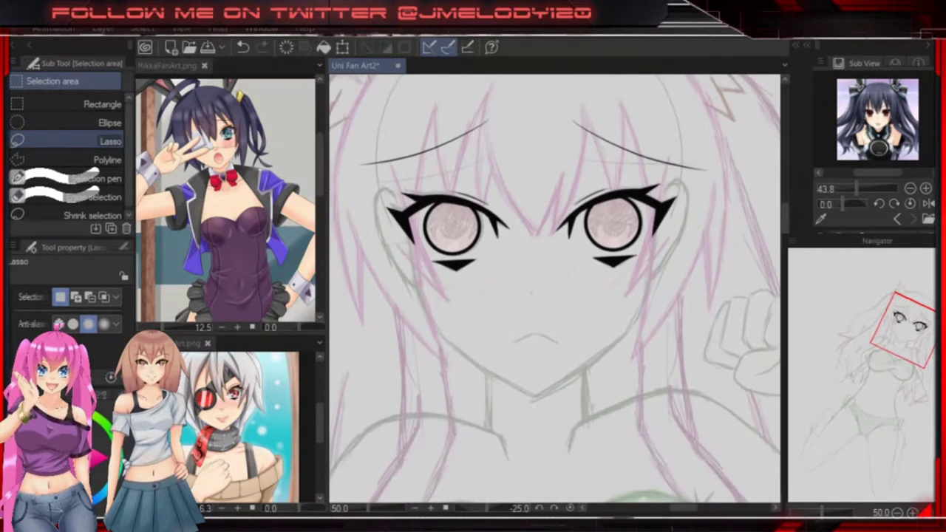
key("ctrl+0")
scroll(619, 311, "up", 8)
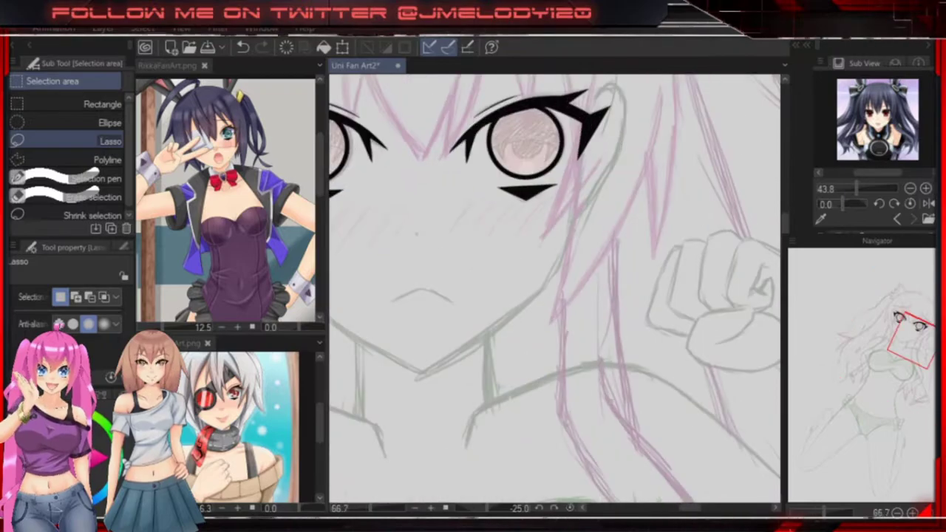
key("p")
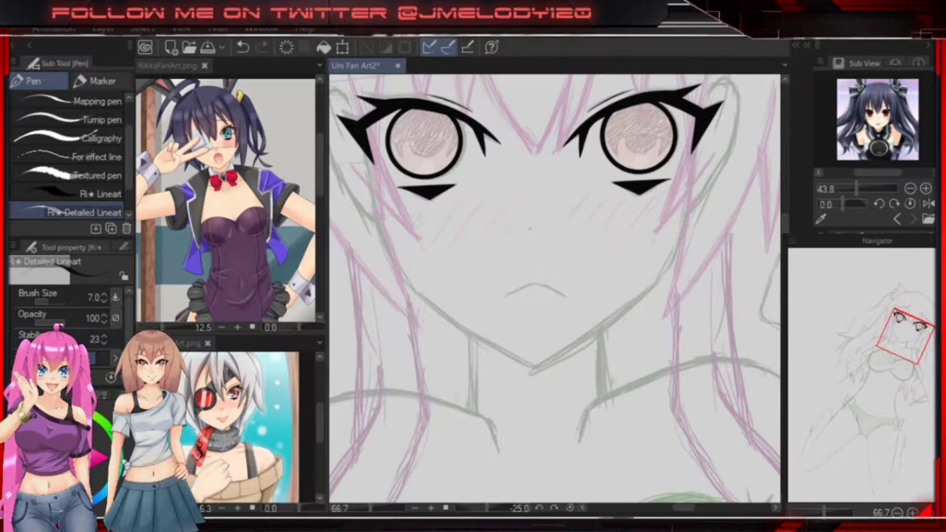
scroll(554, 288, "up", 5)
scroll(555, 288, "down", 3)
scroll(736, 274, "down", 5)
scroll(736, 274, "up", 5)
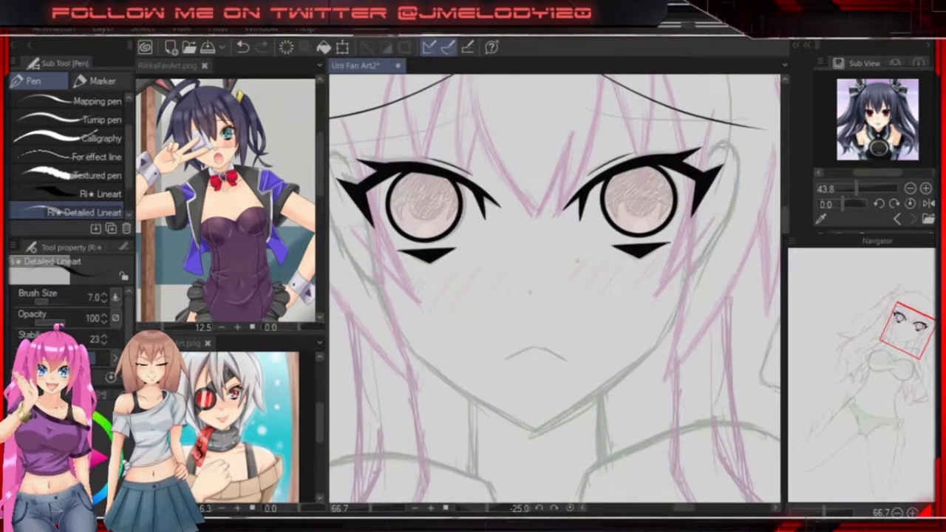
key("p")
key("p")
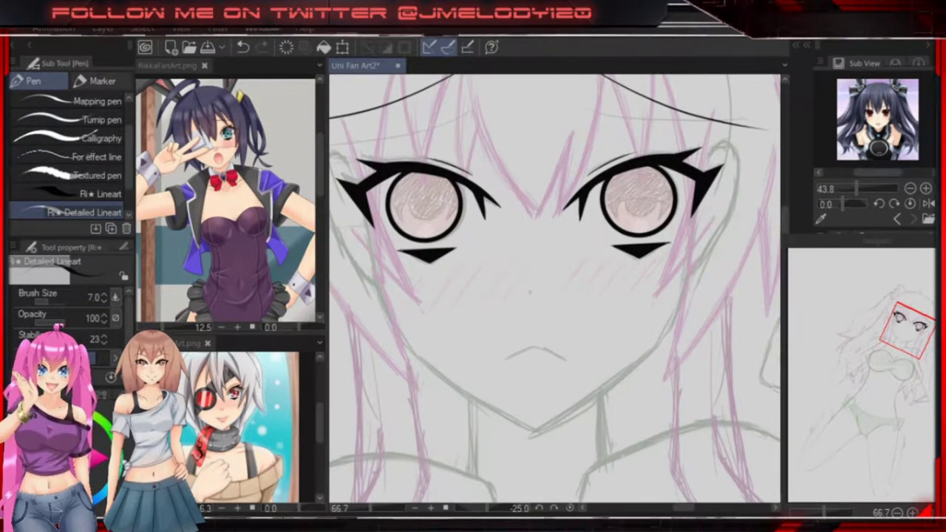
scroll(555, 288, "up", 2)
scroll(554, 289, "down", 3)
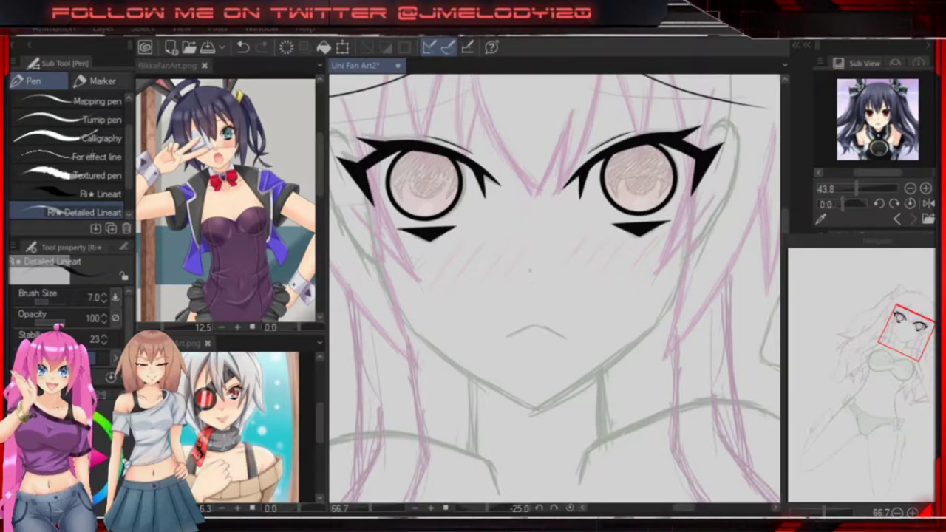
scroll(555, 288, "up", 2)
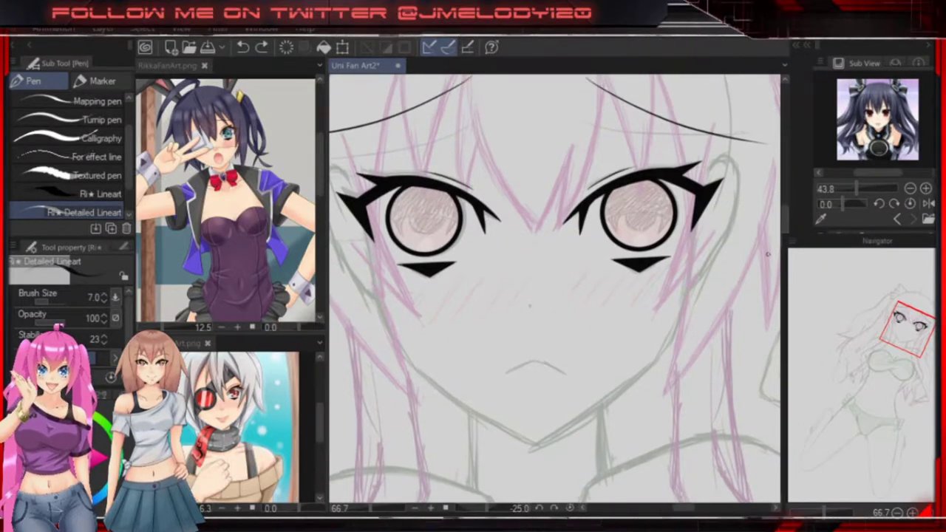
scroll(766, 222, "up", 1)
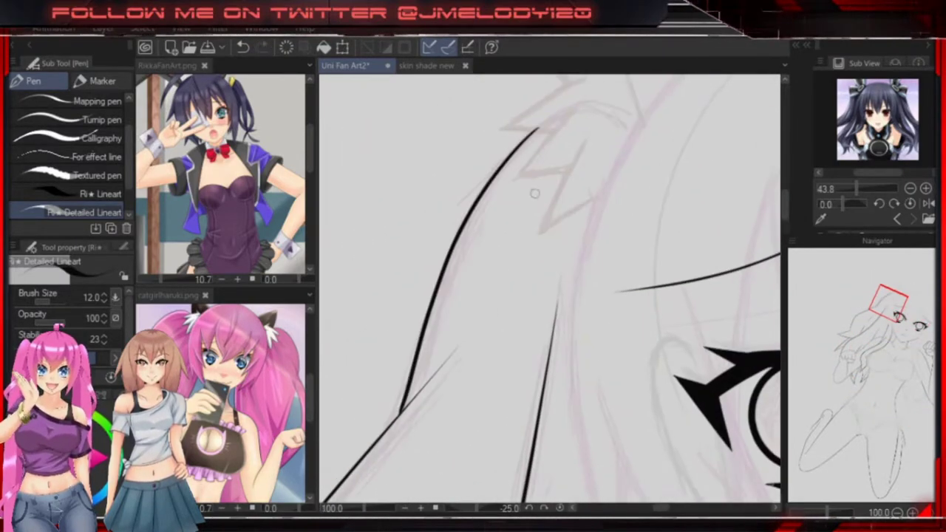
Undo the last pen strokes on the hair outline beside the animal ear.
key("ctrl+z")
key("ctrl+z")
key("ctrl+z")
key("ctrl+z")
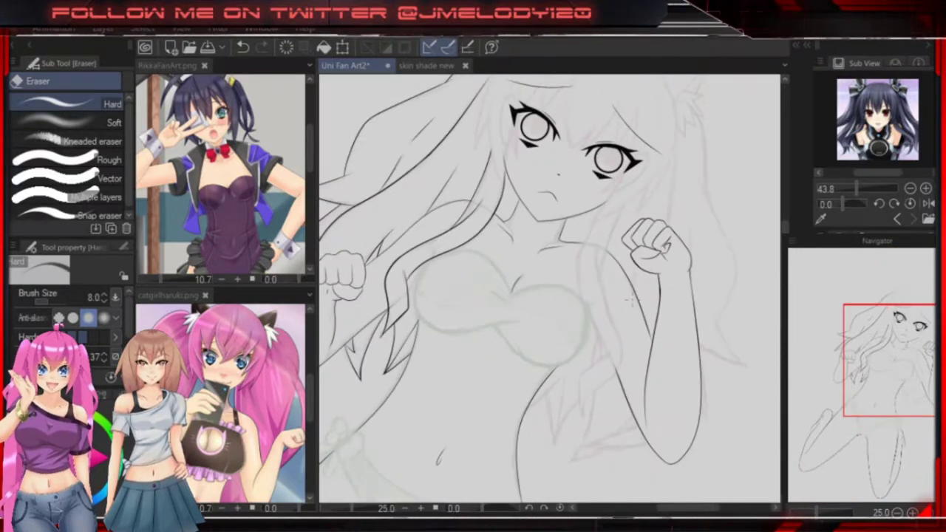
Ink both edges of the hair lock falling from beside the jaw over the shoulder with the Detailed Lineart pen.
scroll(629, 301, "up", 3)
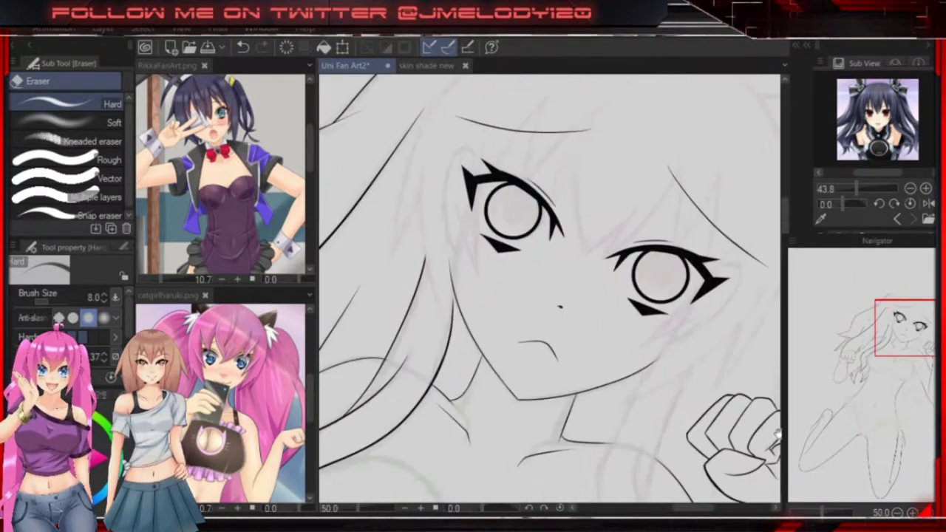
key("p")
left_click_drag(589, 181, 539, 331)
mouse_move(533, 211)
left_mouse_down()
mouse_move(496, 296)
mouse_move(494, 434)
left_mouse_up()
mouse_move(530, 236)
left_mouse_down()
mouse_move(496, 441)
mouse_move(491, 302)
left_mouse_up()
key("ctrl+z")
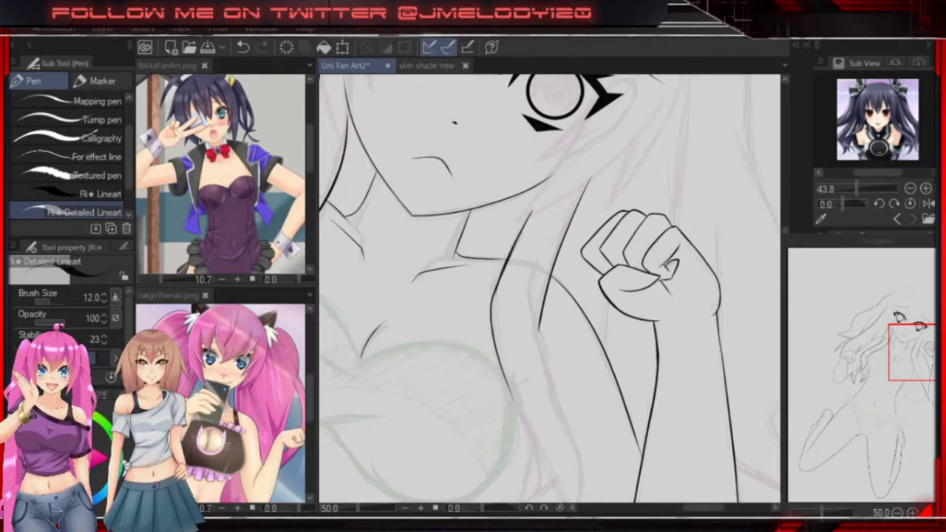
Retrace the inner edge of the shoulder hair lock where it crosses the collarbone line to smooth the doubled stroke.
key("e")
scroll(505, 226, "up", 5)
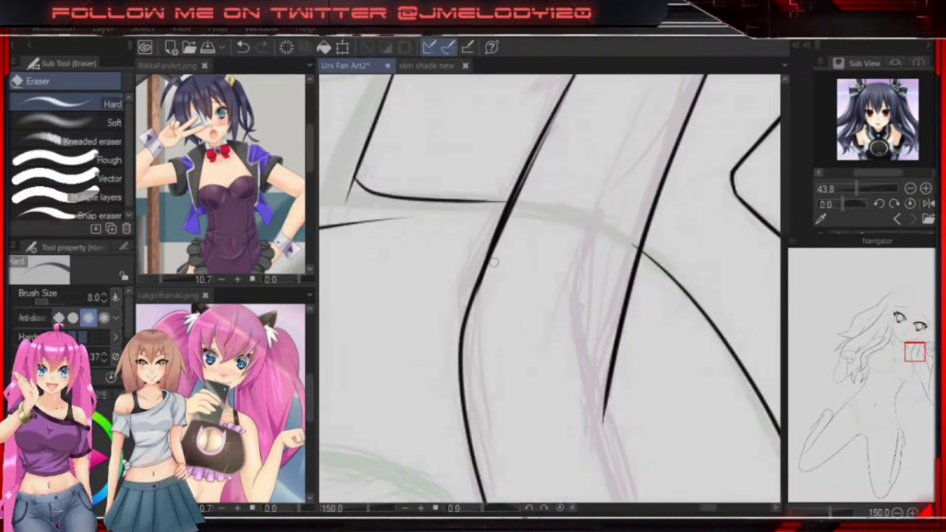
key("p")
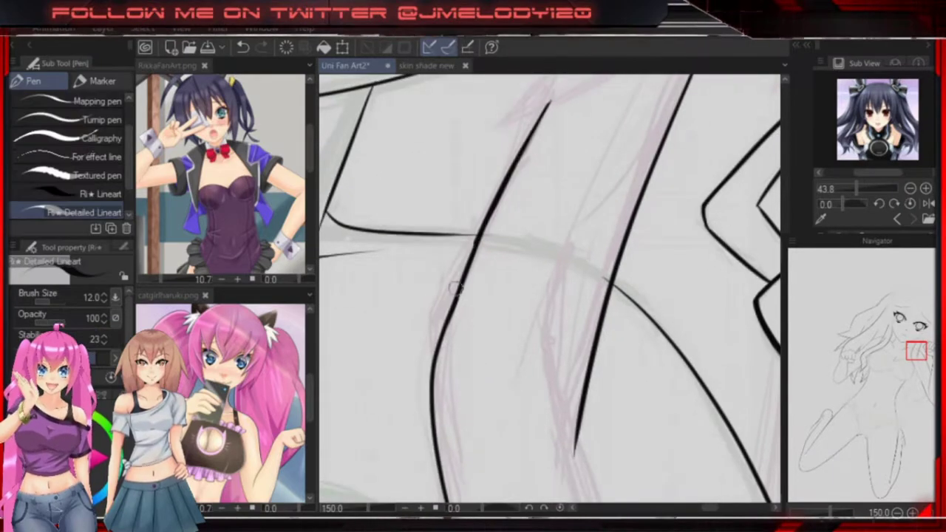
left_click_drag(548, 103, 444, 329)
key("ctrl+z")
left_click_drag(513, 166, 440, 332)
scroll(528, 395, "down", 4)
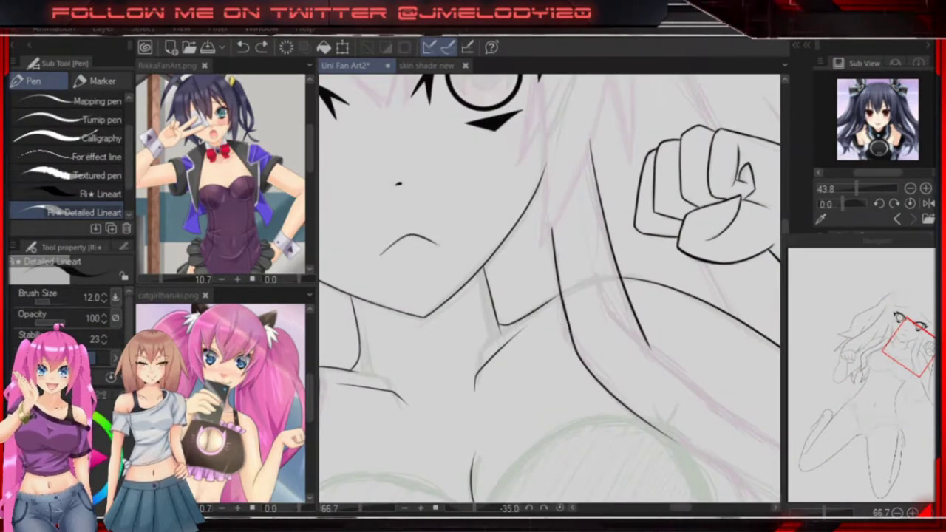
Redraw the section of the lock's inner edge that crosses the shoulder line so it joins the lower curve.
key("e")
scroll(543, 355, "up", 4)
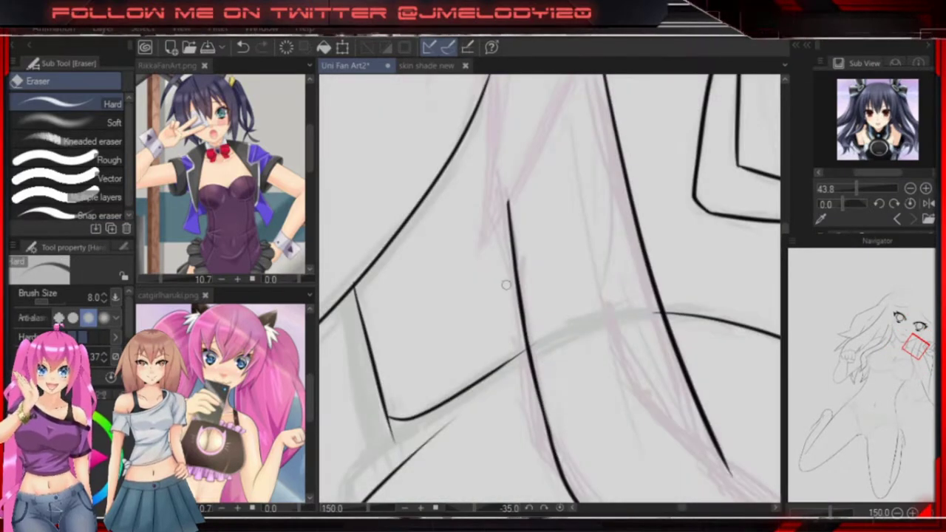
left_click_drag(506, 285, 626, 254)
key("ctrl+z")
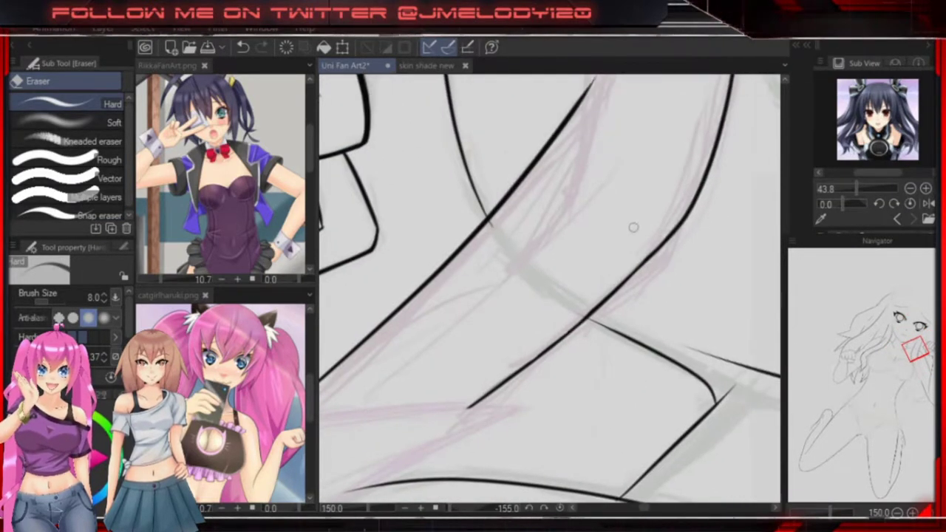
key("p")
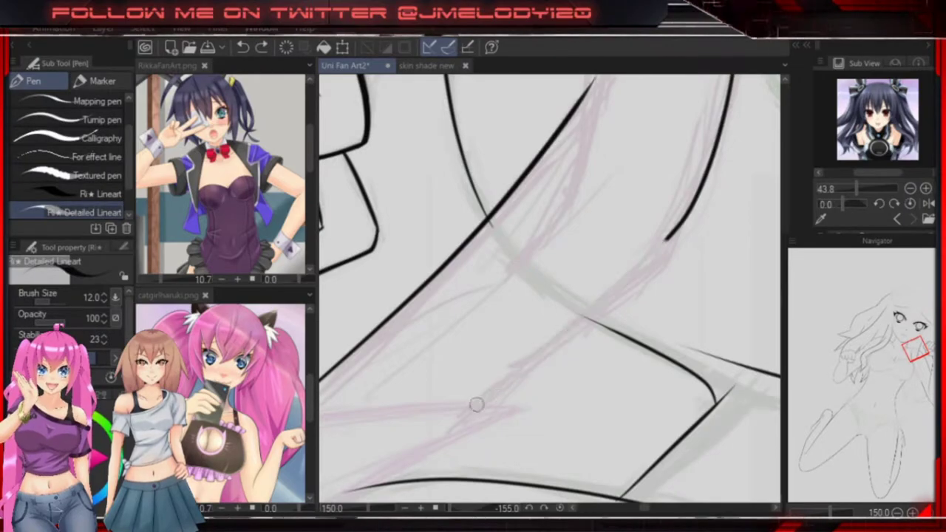
left_click_drag(477, 405, 669, 238)
Refine the hooked end of the lock's inner edge above the bust, adding a stroke along its underside.
key("e")
key("ctrl+0")
scroll(513, 348, "up", 5)
key("p")
key("ctrl+z")
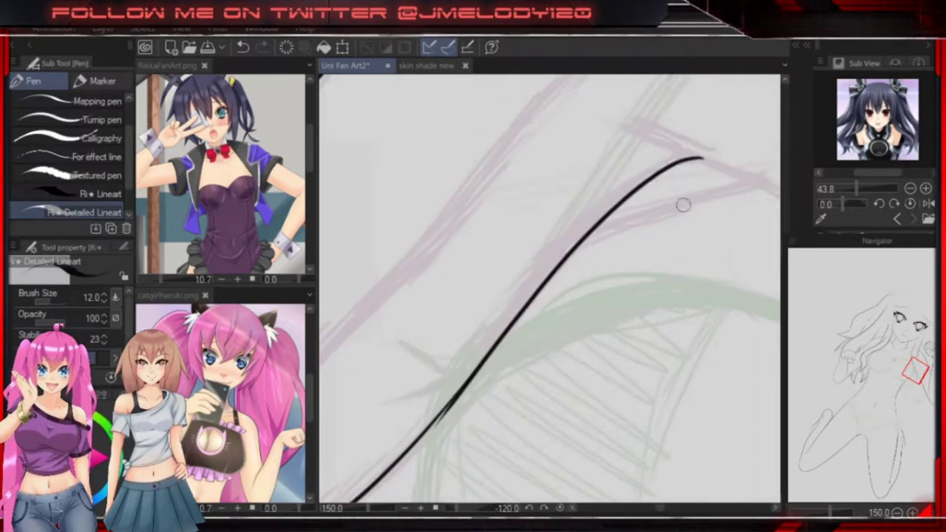
left_click_drag(697, 169, 560, 268)
Ink the wavy continuation of the hair lock between the bust and the upper arm, following the sketch.
key("ctrl+0")
scroll(613, 253, "up", 6)
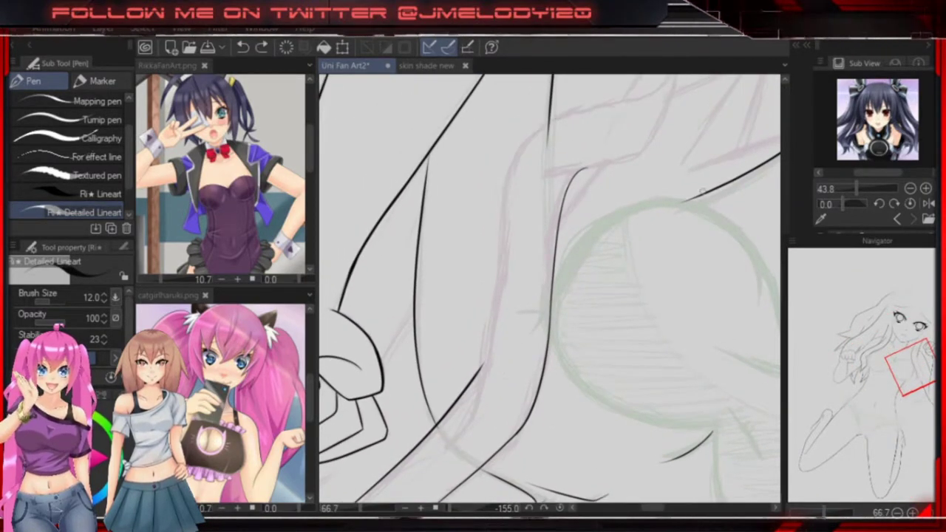
mouse_move(473, 296)
left_mouse_down()
mouse_move(510, 281)
mouse_move(484, 432)
left_mouse_up()
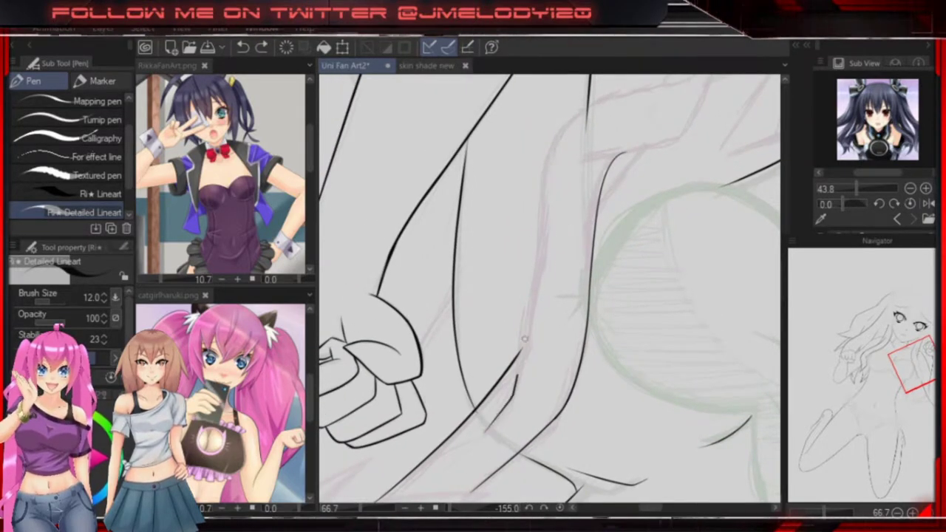
left_click_drag(769, 347, 686, 478)
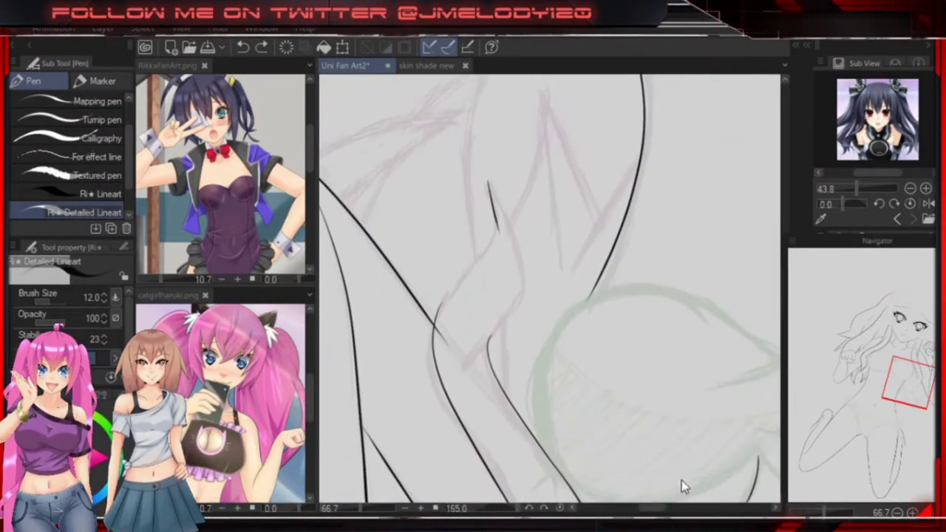
scroll(499, 231, "up", 4)
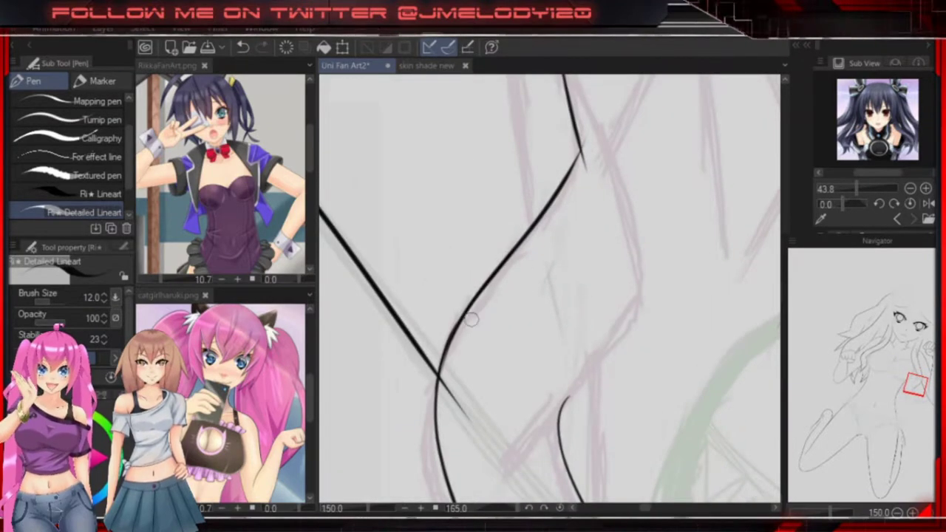
key("e")
key("p")
left_click_drag(574, 215, 518, 244)
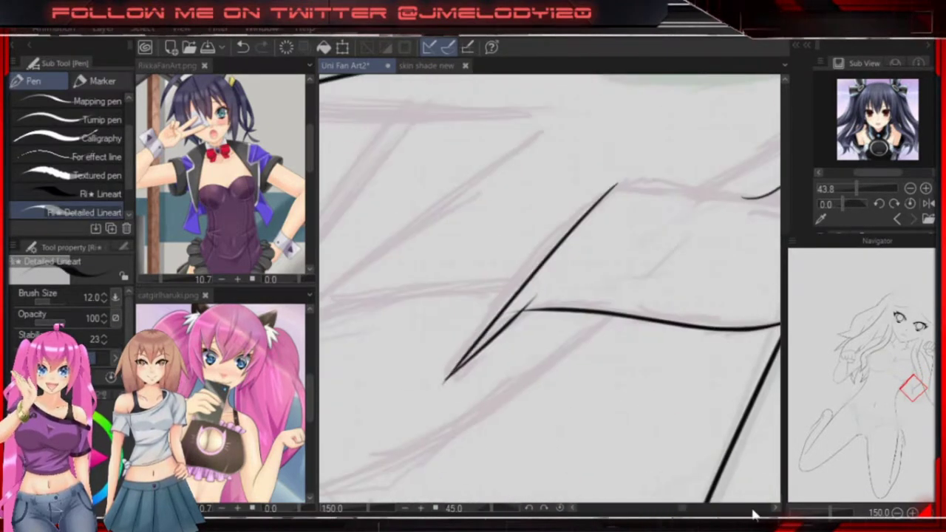
Ink the pointed tip where the wavy lock ends below the bust, redoing the stroke that misses the sketch.
left_click_drag(613, 185, 429, 403)
key("ctrl+z")
mouse_move(538, 248)
left_mouse_down()
mouse_move(485, 392)
mouse_move(674, 214)
left_mouse_up()
key("e")
key("p")
scroll(548, 332, "up", 1)
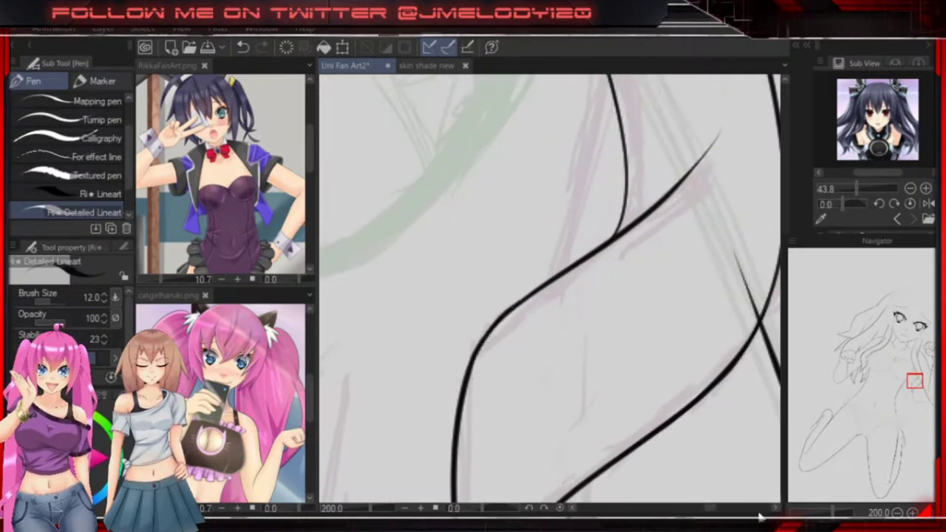
Ink the long hair strand running from beside the face down to the knuckles of the raised fist.
scroll(507, 282, "down", 3)
mouse_move(507, 281)
left_mouse_down()
mouse_move(517, 311)
mouse_move(507, 282)
left_mouse_up()
scroll(507, 282, "up", 2)
left_click_drag(605, 154, 423, 408)
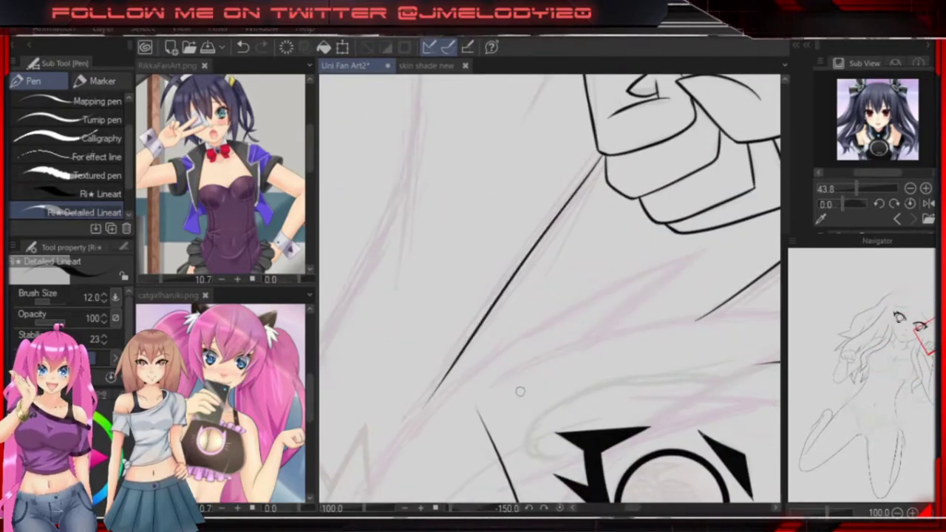
key("ctrl+z")
left_click_drag(555, 296, 512, 412)
Ink the short hair strands showing between the raised hand and the upper-arm hair, erasing the overlapping lines.
key("e")
mouse_move(628, 222)
left_mouse_down()
mouse_move(389, 286)
mouse_move(411, 419)
left_mouse_up()
key("p")
left_click_drag(615, 276, 559, 350)
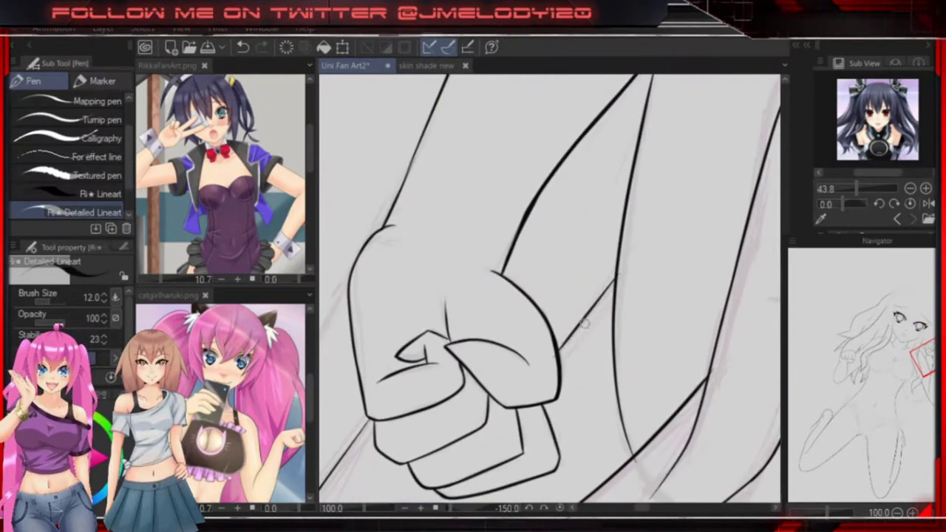
key("e")
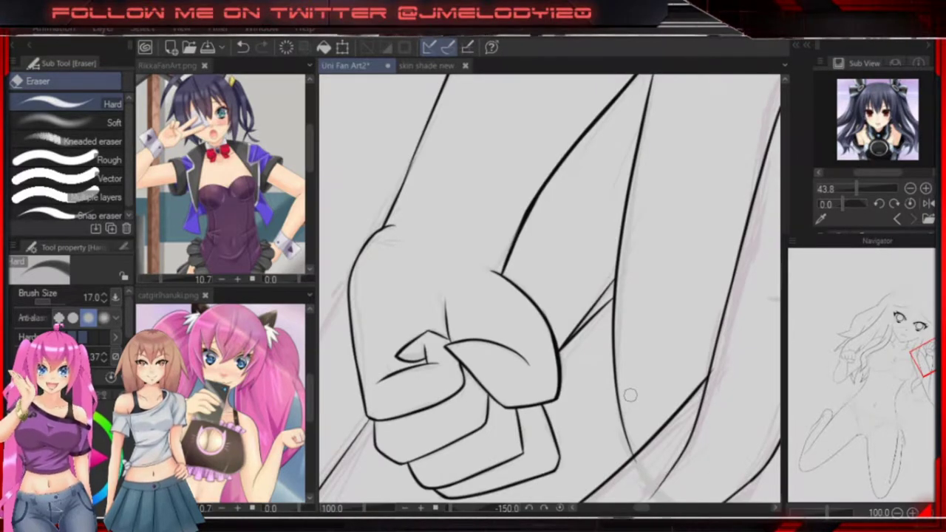
mouse_move(630, 395)
left_mouse_down()
mouse_move(621, 466)
mouse_move(562, 236)
left_mouse_up()
Ink the small pointed hair tips sticking out along the outer edge of the raised forearm.
key("p")
left_click_drag(517, 370, 618, 196)
key("e")
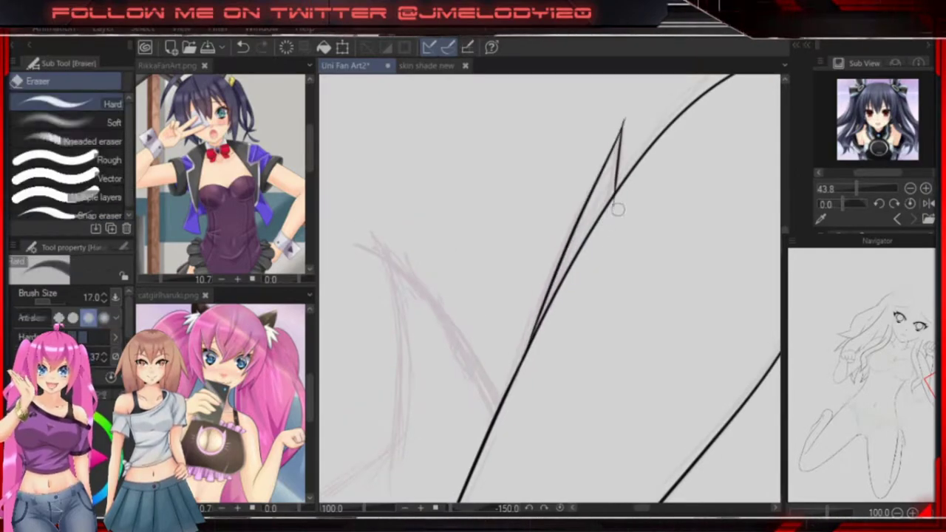
key("p")
mouse_move(508, 385)
left_mouse_down()
mouse_move(481, 124)
mouse_move(606, 311)
left_mouse_up()
key("ctrl+z")
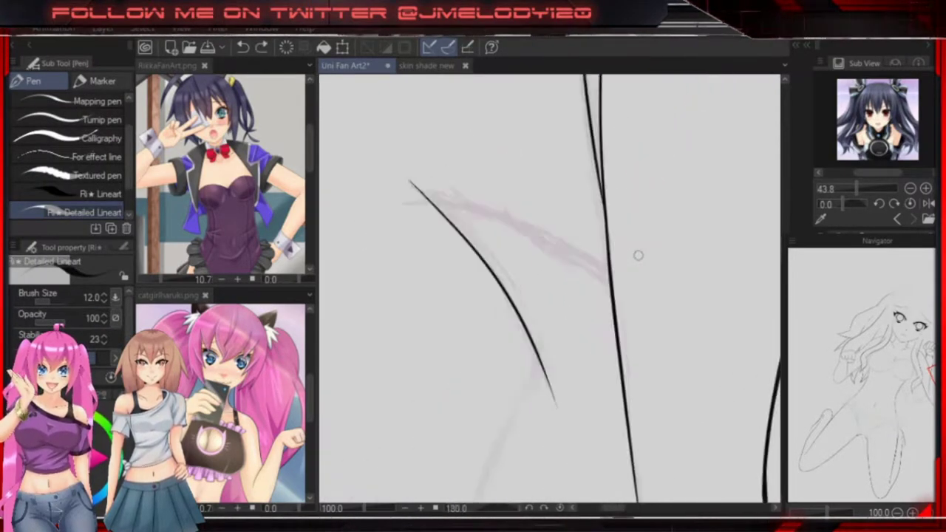
left_click_drag(595, 191, 429, 420)
key("e")
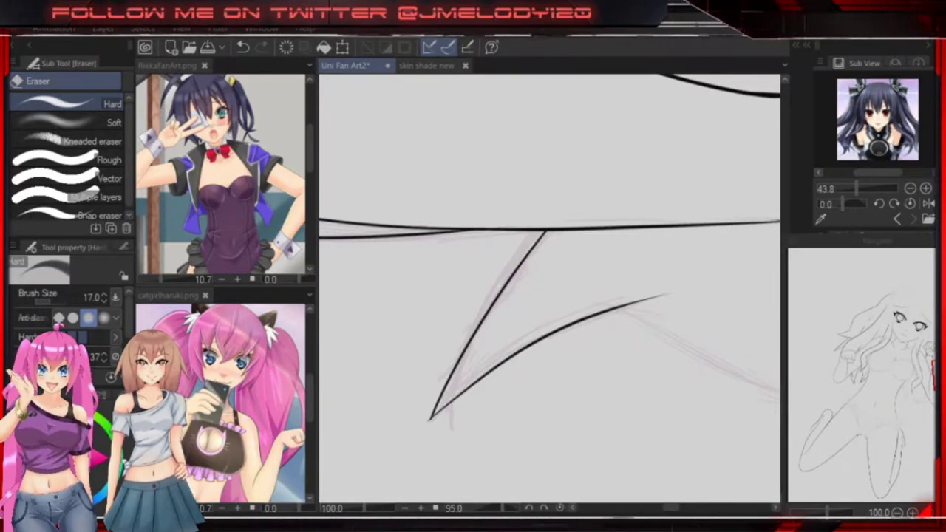
Complete the spiky hair ends outside the forearm with further strokes and erase the overlapping parts.
key("p")
left_click_drag(725, 221, 503, 457)
mouse_move(562, 296)
left_mouse_down()
mouse_move(517, 222)
mouse_move(473, 192)
left_mouse_up()
left_click_drag(729, 144, 543, 403)
left_click_drag(439, 235, 729, 144)
key("e")
left_click_drag(550, 215, 539, 325)
key("p")
key("ctrl+0")
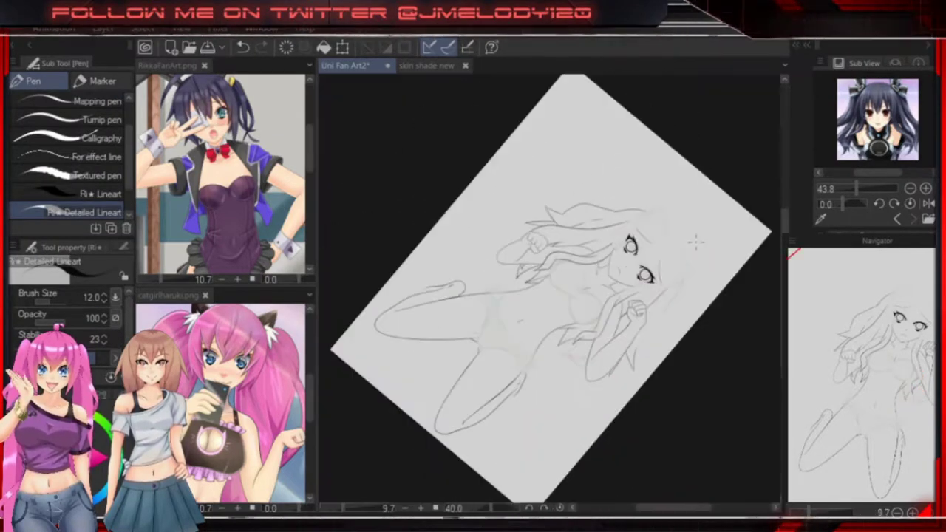
Ink the spiky hair ends hanging between the waist and the upper arm below the bust.
scroll(562, 296, "up", 3)
mouse_move(621, 231)
left_mouse_down()
mouse_move(539, 302)
mouse_move(670, 254)
mouse_move(696, 317)
left_mouse_up()
key("e")
key("p")
left_click_drag(530, 155, 584, 391)
left_click_drag(494, 297, 508, 393)
Erase the overshooting and overlapping hair lines below the bust, reducing the Hard eraser to size 8.
key("e")
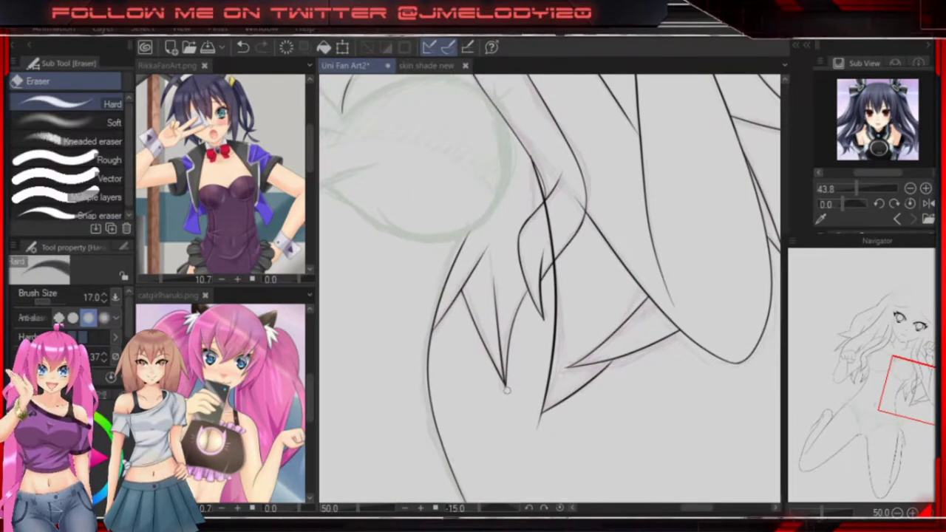
scroll(533, 175, "up", 2)
left_click_drag(533, 235, 547, 382)
key("bracketleft")
key("bracketleft")
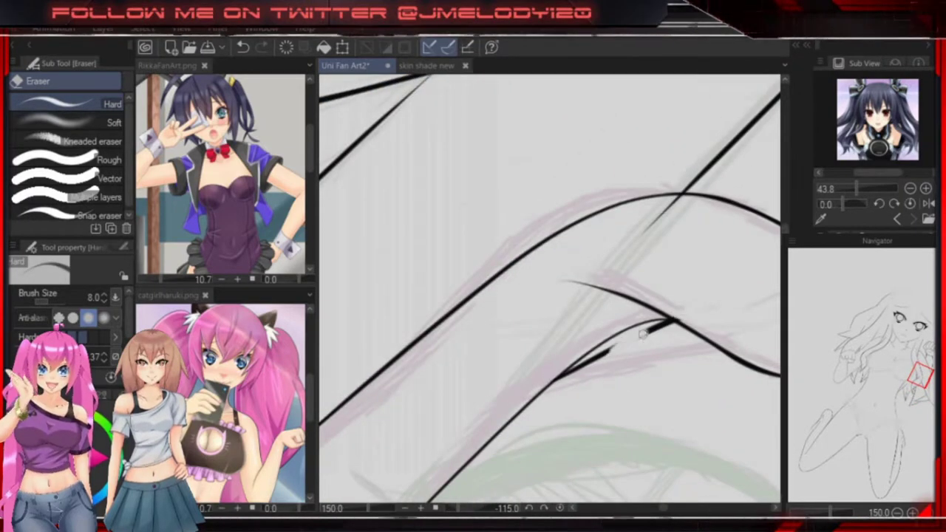
mouse_move(675, 331)
left_mouse_down()
mouse_move(542, 375)
mouse_move(547, 276)
mouse_move(565, 304)
left_mouse_up()
Retouch the hair strands beside the waist with the pen and clean up their shared pointed tip.
key("p")
mouse_move(522, 376)
left_mouse_down()
mouse_move(570, 402)
mouse_move(587, 270)
mouse_move(638, 528)
left_mouse_up()
key("e")
scroll(608, 242, "up", 1)
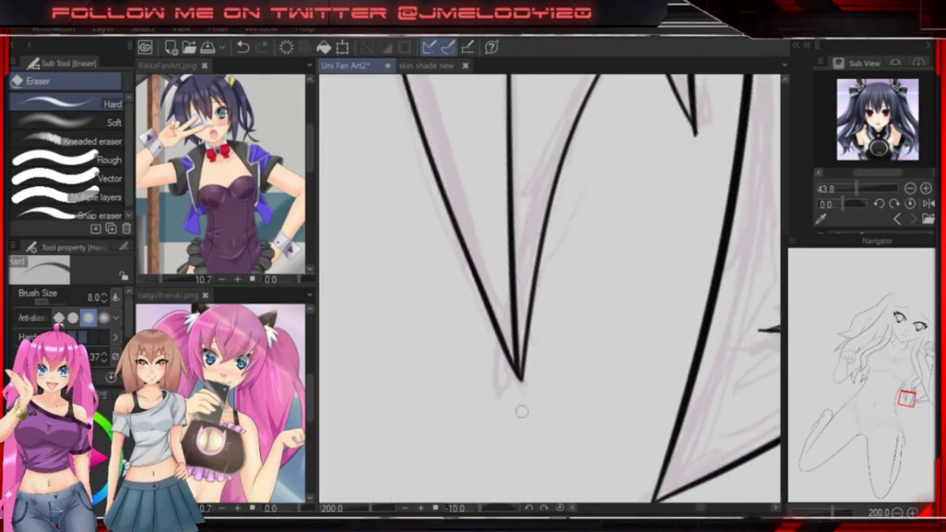
Ink the outer contour of the twin tail beside the raised fist and erase the overlapping line end.
scroll(547, 384, "down", 8)
scroll(547, 295, "up", 3)
scroll(551, 288, "up", 6)
key("p")
left_click_drag(613, 188, 460, 493)
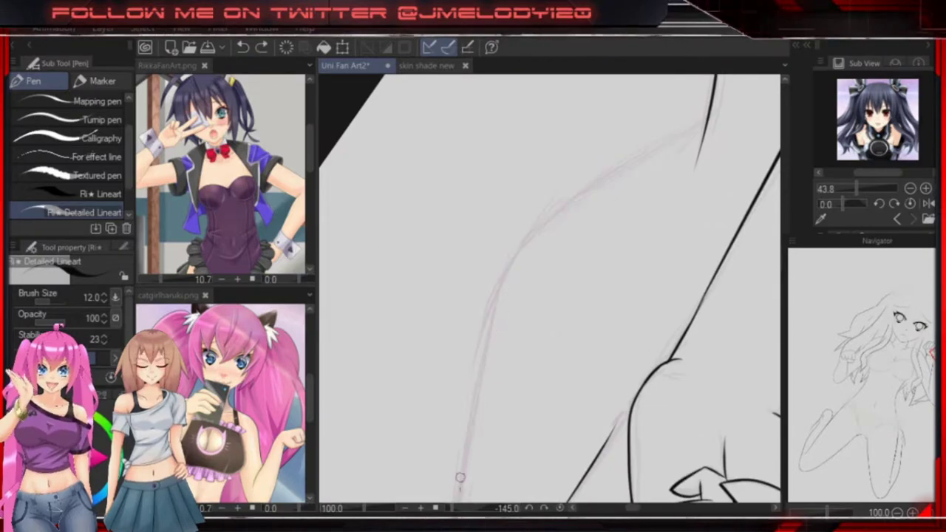
scroll(683, 134, "down", 5)
key("e")
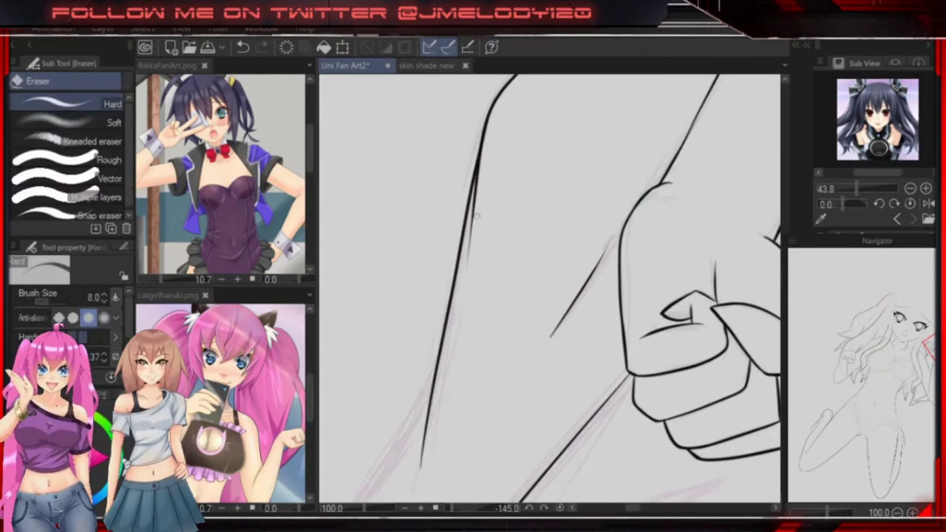
left_click_drag(494, 173, 560, 328)
Continue the twin tail's outer contour up to the cat ear's fur and erase the overshoot where the strokes join.
scroll(549, 332, "up", 2)
scroll(545, 296, "down", 3)
scroll(677, 211, "up", 2)
key("p")
left_click_drag(676, 211, 562, 311)
scroll(562, 311, "up", 2)
left_click_drag(592, 82, 399, 429)
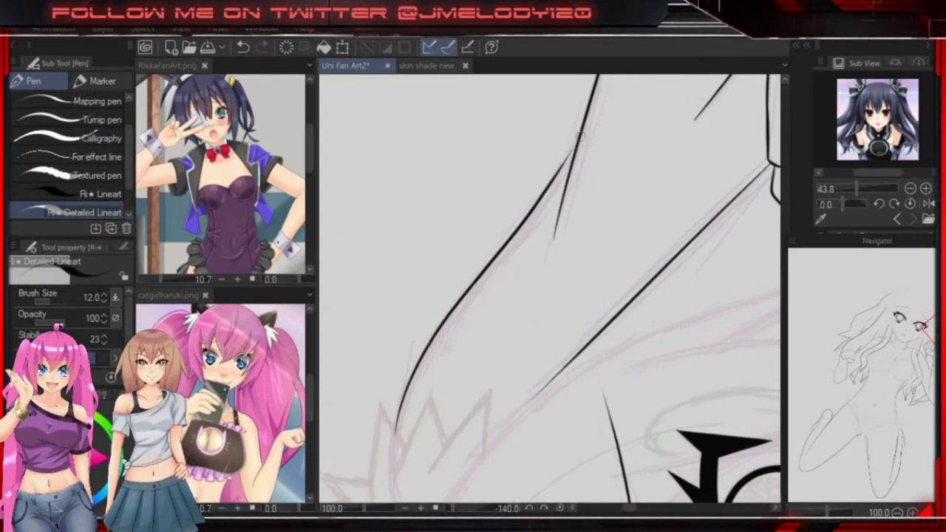
key("e")
scroll(529, 374, "down", 5)
mouse_move(529, 374)
left_mouse_down()
mouse_move(701, 178)
mouse_move(557, 156)
left_mouse_up()
scroll(558, 207, "up", 8)
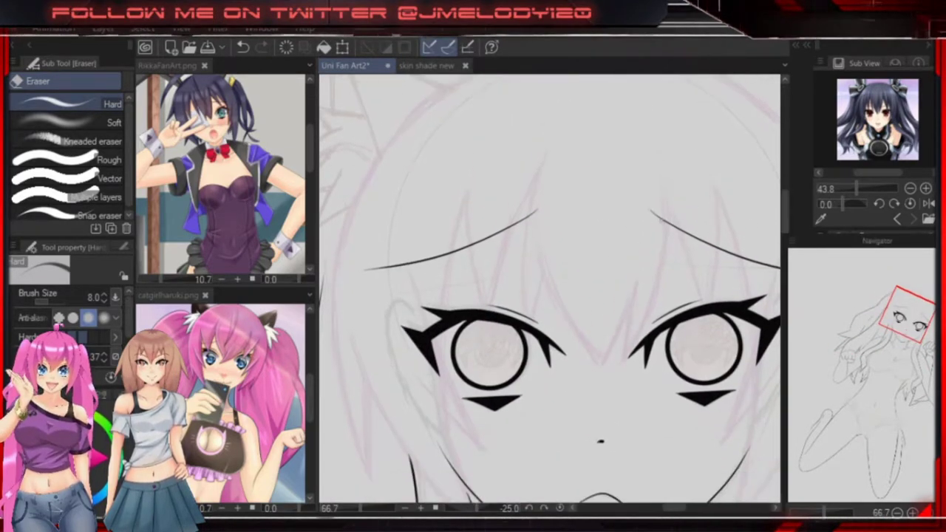
Try several strokes for the pointed centre strands of the bangs between the eyes and undo them.
key("p")
left_click_drag(666, 186, 621, 373)
left_click_drag(554, 137, 529, 338)
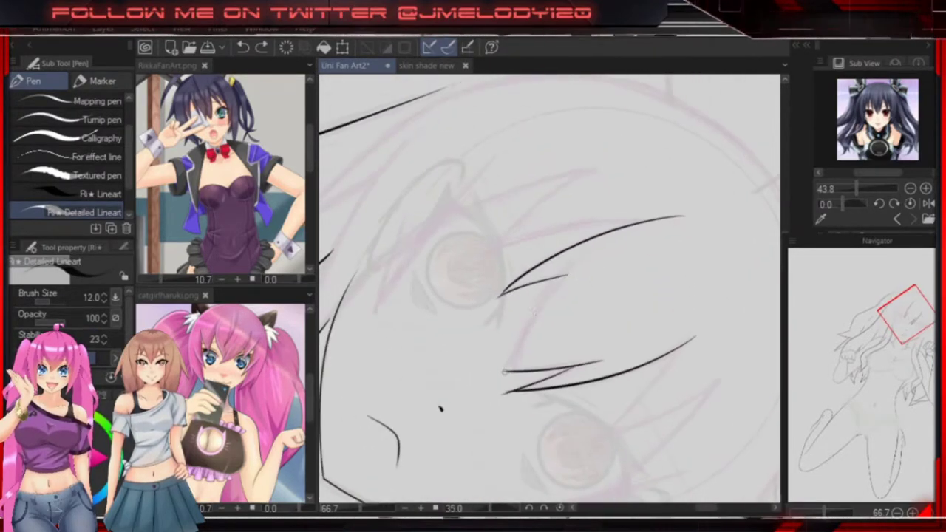
left_click_drag(504, 373, 605, 255)
mouse_move(695, 236)
left_mouse_down()
mouse_move(595, 381)
mouse_move(577, 389)
left_mouse_up()
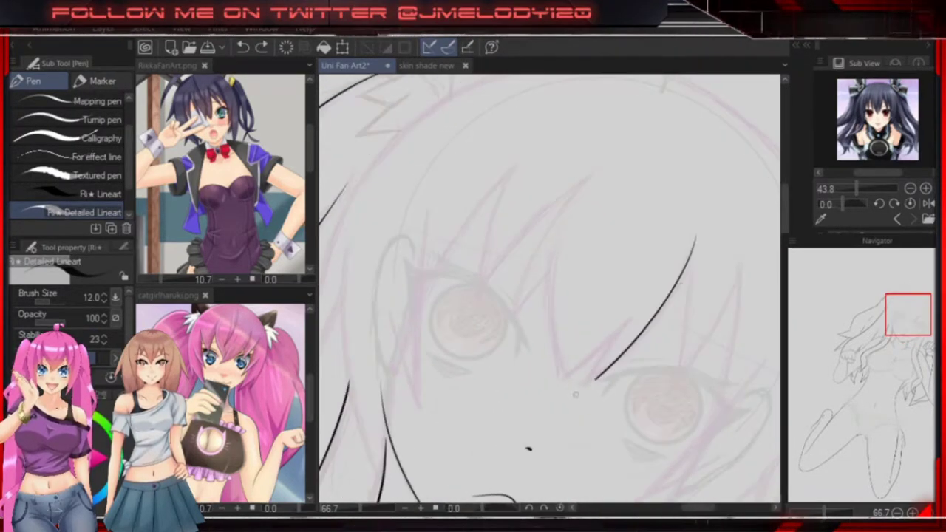
key("ctrl+z")
key("ctrl+z")
left_click_drag(609, 159, 506, 342)
left_click_drag(564, 231, 566, 376)
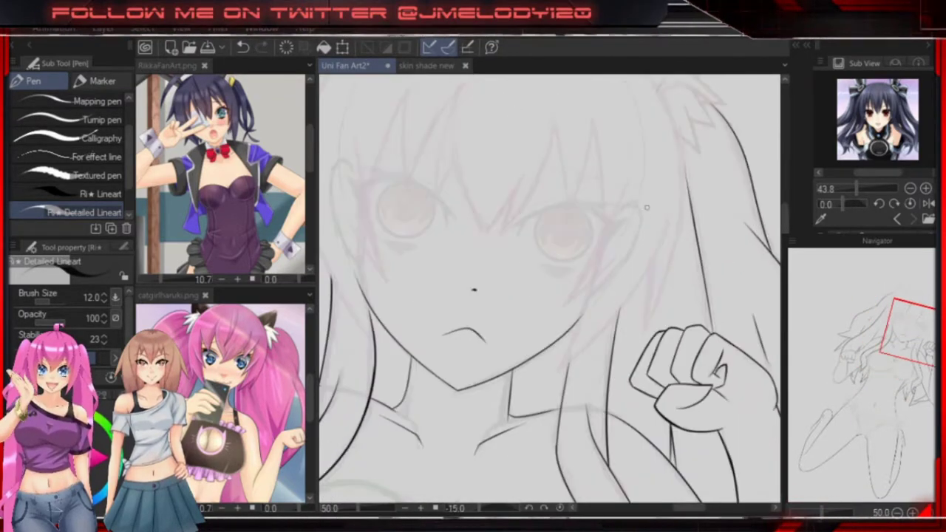
Ink the pointed centre strands of the bangs above the nose and erase their overshooting line ends.
left_click_drag(514, 357, 682, 255)
left_click_drag(584, 460, 716, 339)
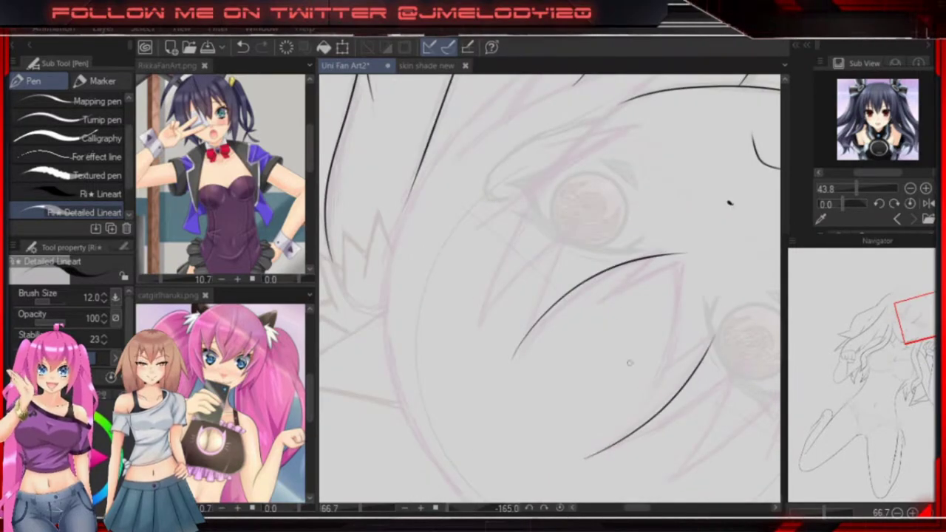
left_click_drag(422, 295, 678, 334)
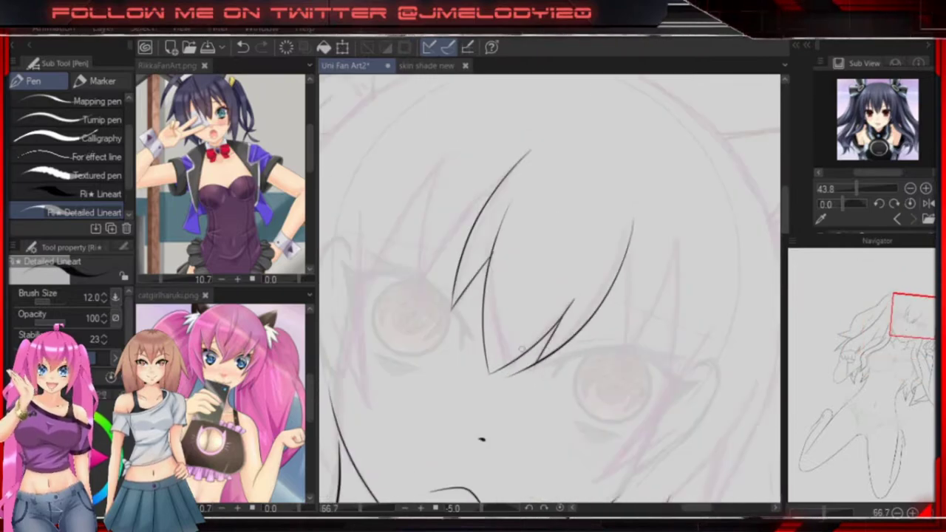
key("e")
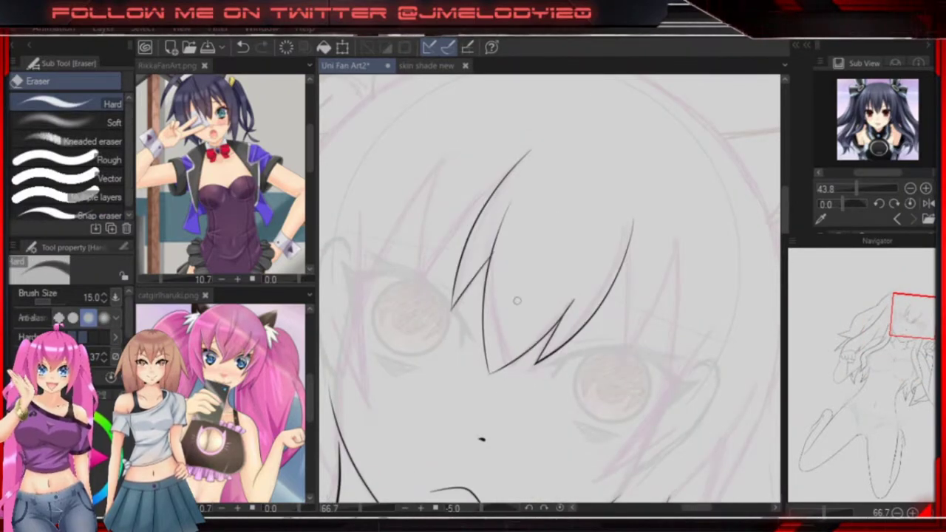
scroll(516, 307, "up", 2)
key("p")
key("e")
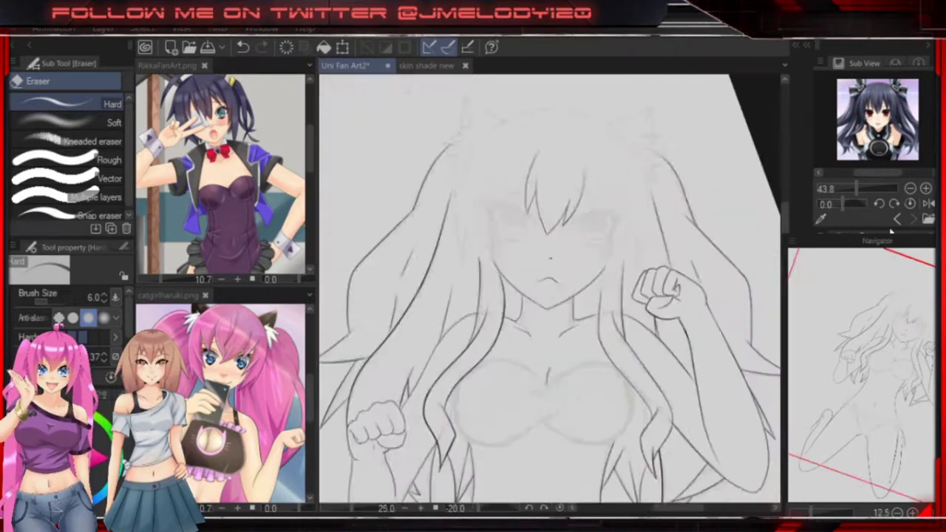
Lasso the inked centre bangs and adjust their placement on the forehead with Free Transform.
key("m")
left_click_drag(544, 384, 545, 389)
key("ctrl+t")
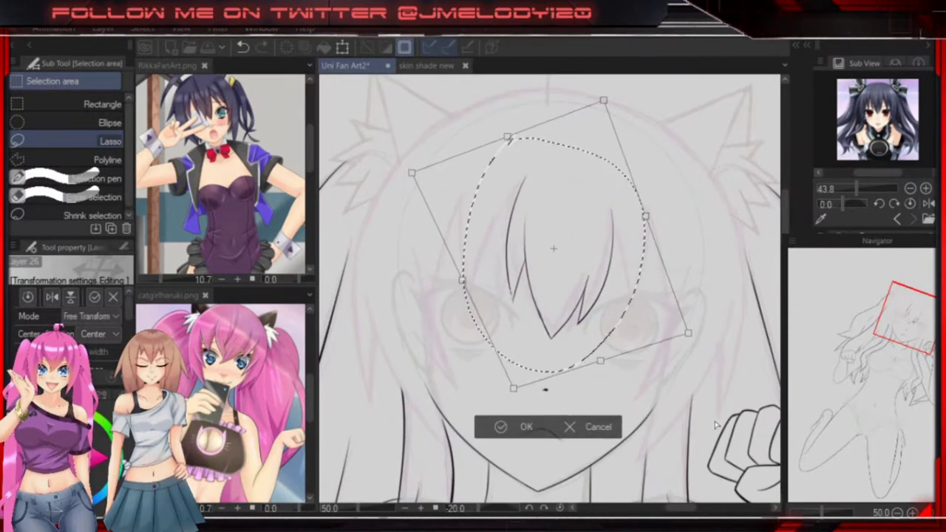
key("Return")
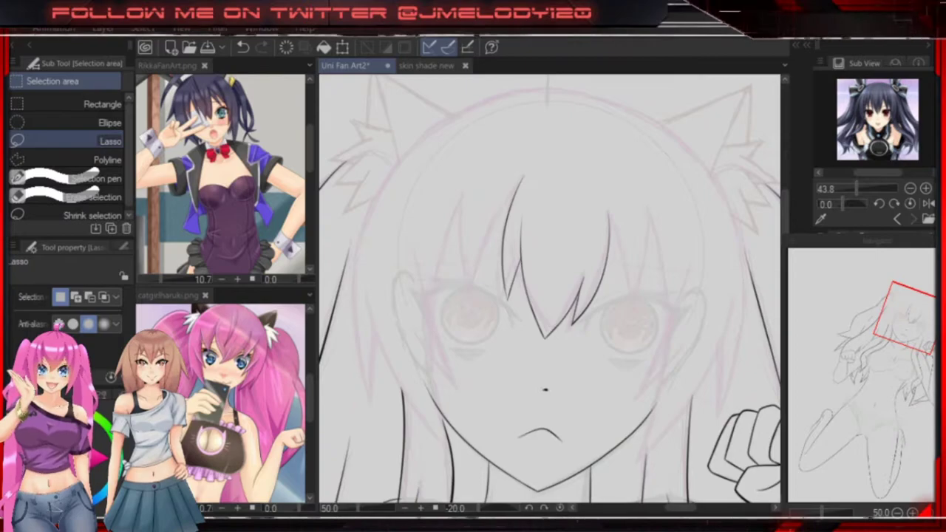
scroll(550, 288, "down", 2)
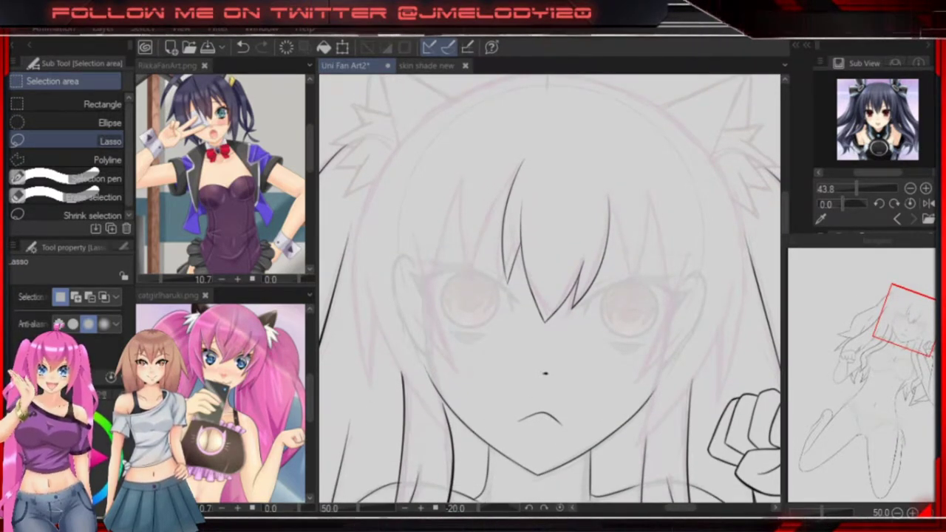
Ink the pointed bang strands over the eye on the lowered-fist side, with a long line running down to the jaw.
scroll(549, 289, "down", 2)
key("p")
mouse_move(517, 161)
left_mouse_down()
mouse_move(471, 262)
mouse_move(460, 170)
mouse_move(444, 411)
left_mouse_up()
scroll(460, 175, "down", 2)
left_click_drag(366, 251, 440, 388)
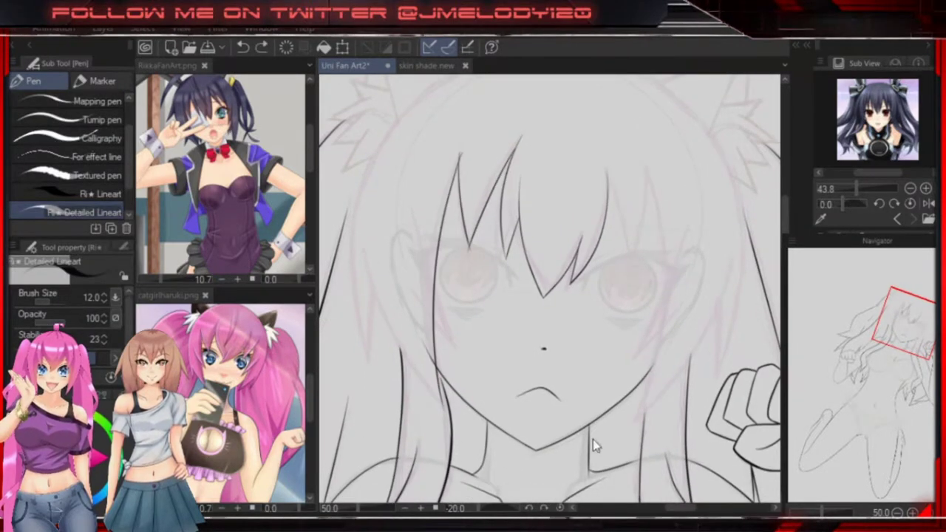
key("ctrl+0")
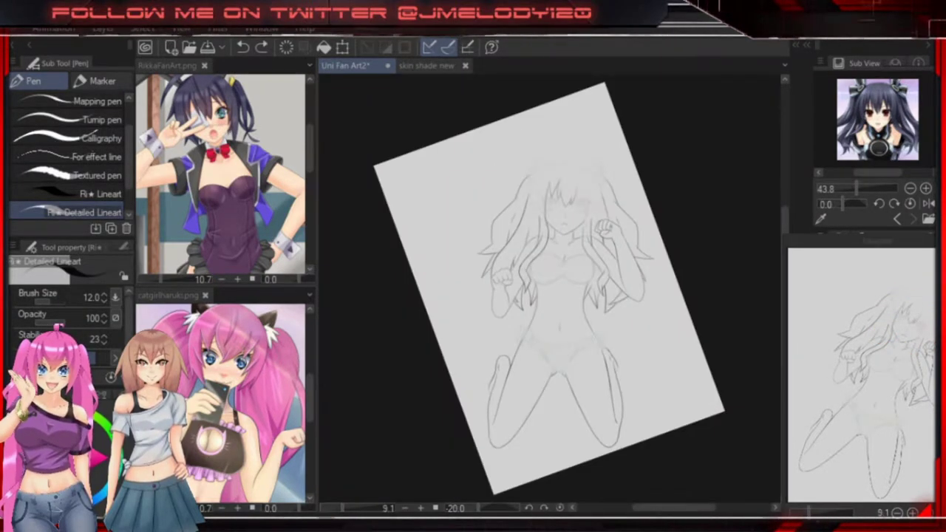
scroll(549, 288, "up", 10)
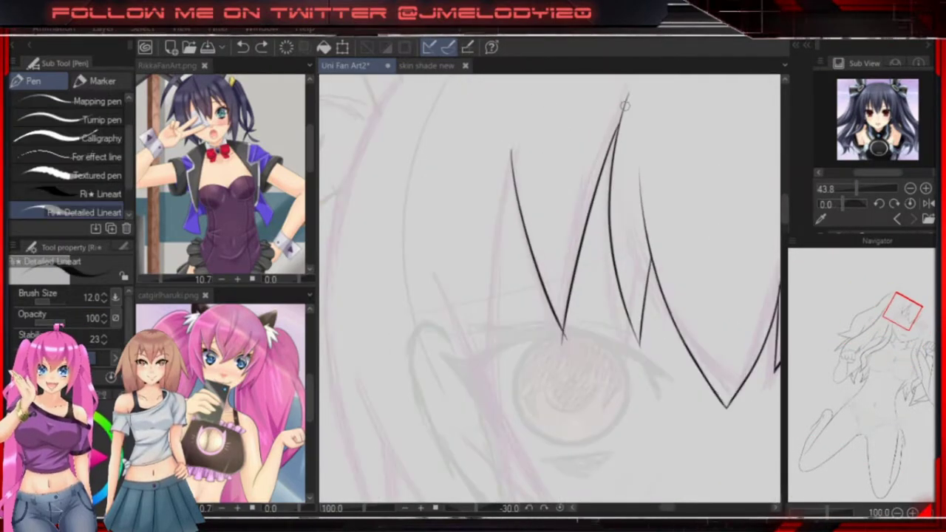
Reinforce the joined bang lines above the eye and erase the overshoots at their pointed tips.
left_click_drag(622, 107, 587, 237)
scroll(545, 322, "down", 3)
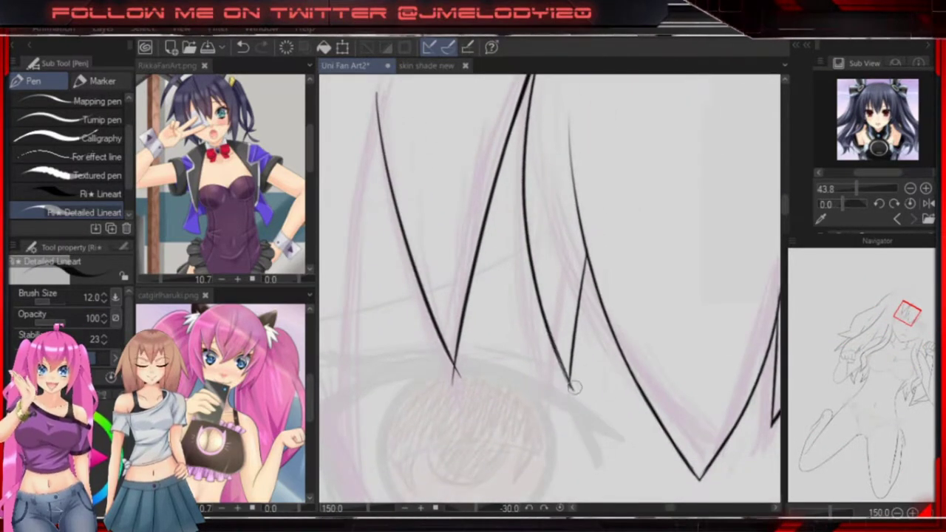
key("e")
scroll(457, 375, "up", 3)
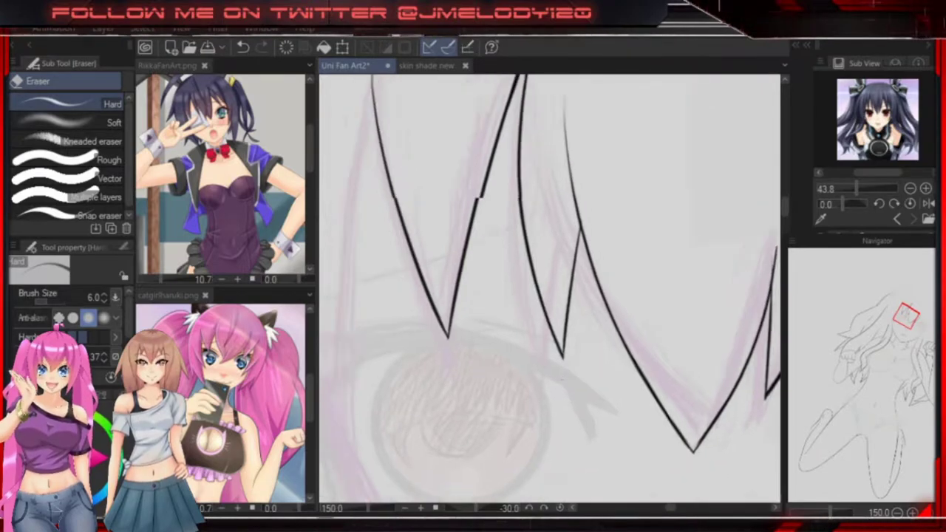
scroll(639, 268, "down", 5)
scroll(625, 161, "up", 5)
Ink the side lock strands in front of the ear, including the short pointed strand crossing the long cheek line.
key("p")
left_click_drag(466, 434, 415, 358)
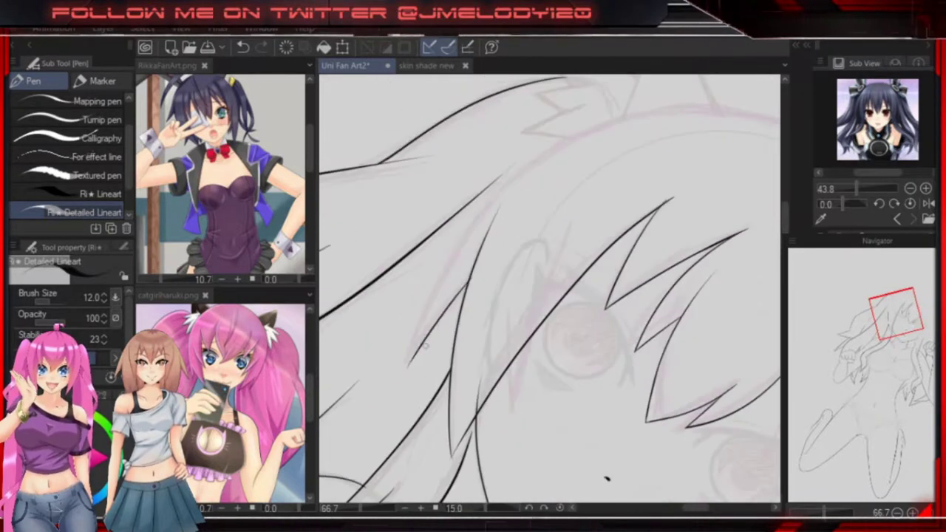
left_click_drag(599, 316, 591, 277)
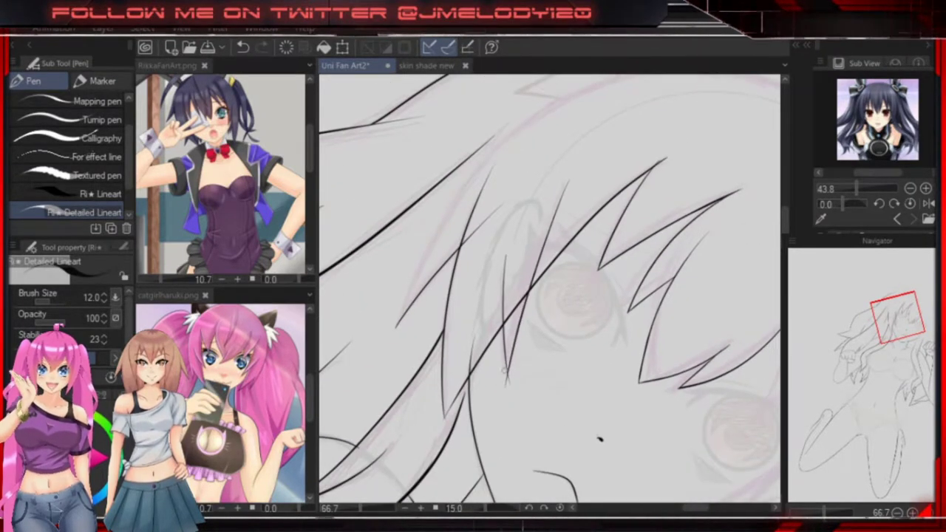
left_click_drag(501, 259, 506, 381)
left_click_drag(563, 191, 507, 381)
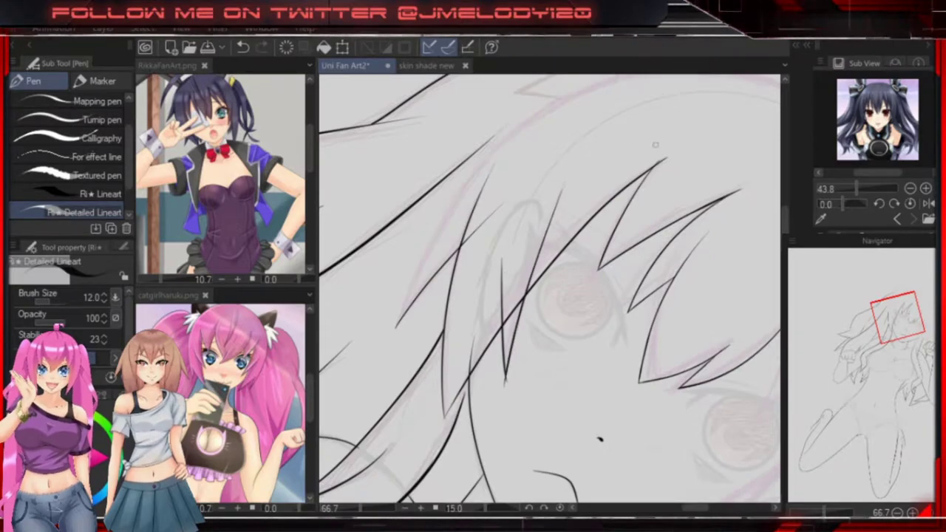
Erase the overlapping lines among the side lock strands beside the eye with the Hard eraser at size 7.
key("e")
scroll(511, 374, "up", 3)
key("bracketleft")
key("bracketleft")
key("bracketleft")
key("ctrl+0")
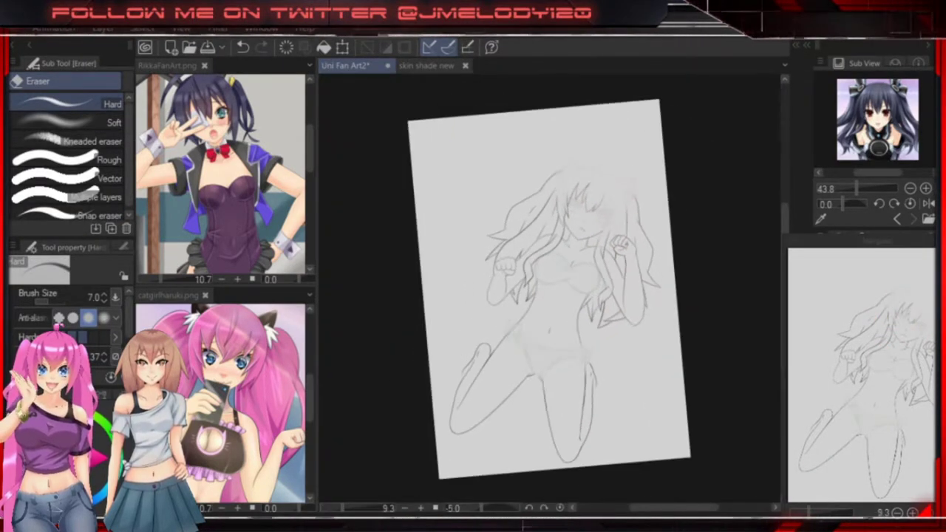
scroll(577, 207, "up", 5)
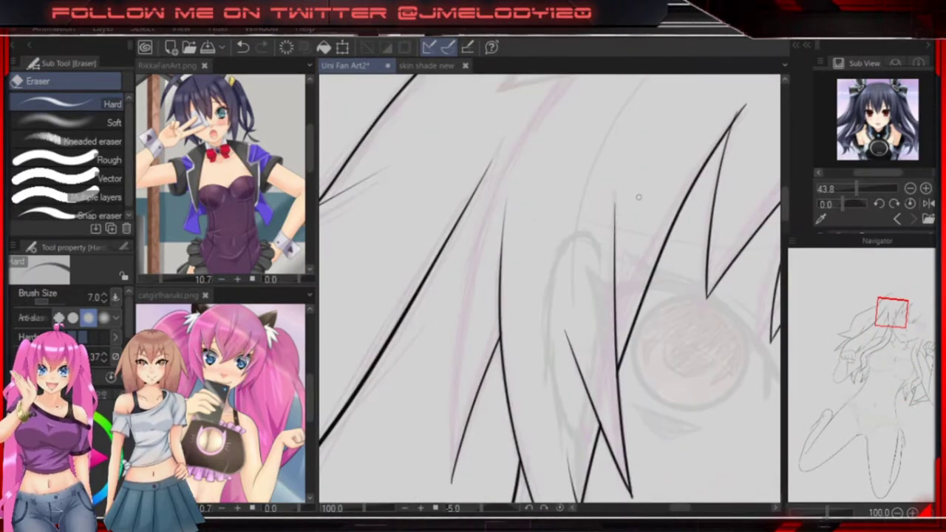
left_click_drag(639, 197, 518, 163)
Ink the head's curved outline from the crown past the cat ear down to the side lock.
key("p")
mouse_move(427, 251)
left_mouse_down()
mouse_move(505, 299)
mouse_move(634, 460)
left_mouse_up()
scroll(388, 423, "down", 2)
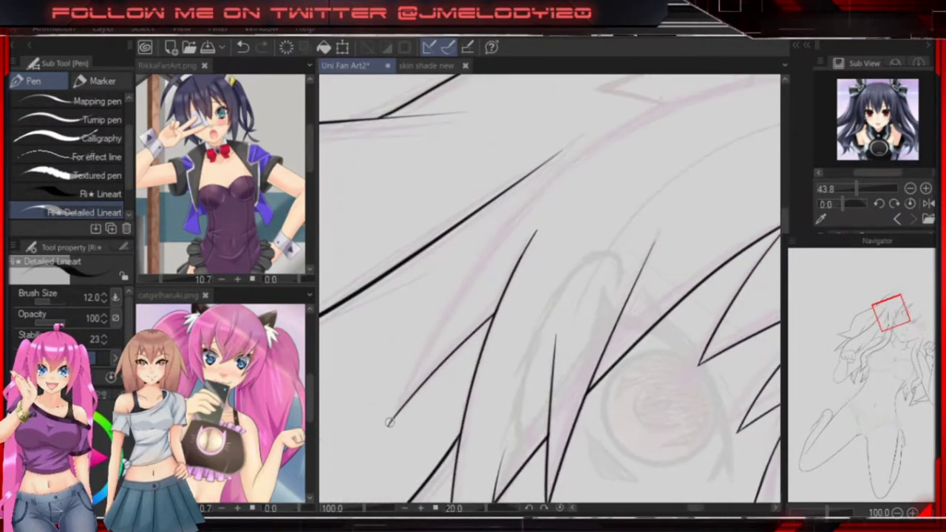
scroll(600, 147, "down", 1)
left_click_drag(600, 146, 488, 329)
Erase the stray hair lines overlapping the new head outline below the cat ear.
key("e")
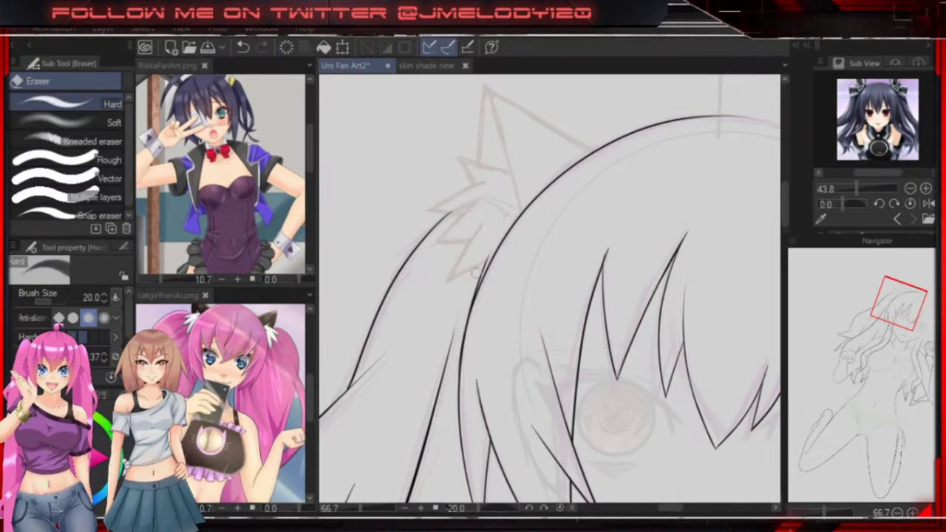
scroll(521, 250, "up", 3)
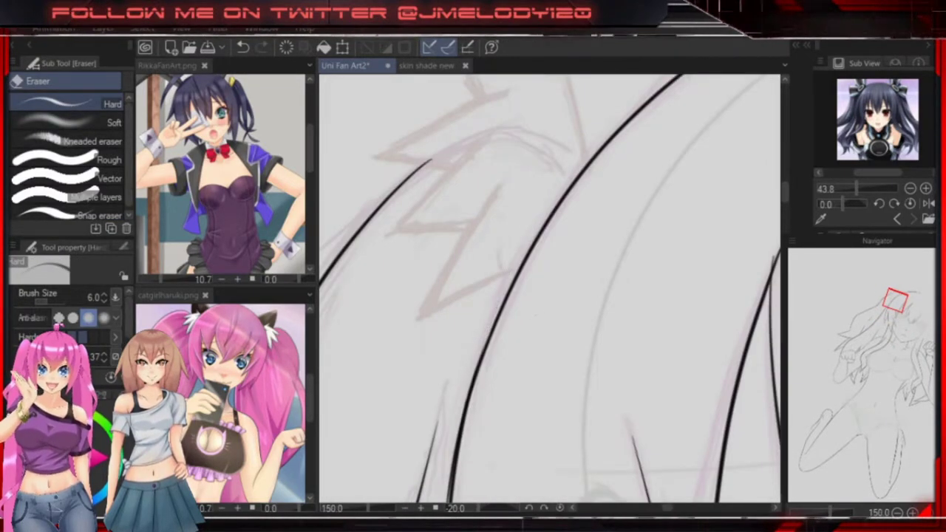
scroll(533, 324, "down", 5)
scroll(533, 324, "up", 2)
mouse_move(533, 324)
left_mouse_down()
mouse_move(722, 137)
mouse_move(607, 311)
mouse_move(454, 329)
mouse_move(599, 329)
left_mouse_up()
Ink the pointed bang strands over the eye on the raised-fist side.
scroll(454, 329, "up", 4)
key("p")
mouse_move(423, 380)
left_mouse_down()
mouse_move(706, 158)
mouse_move(654, 158)
left_mouse_up()
key("e")
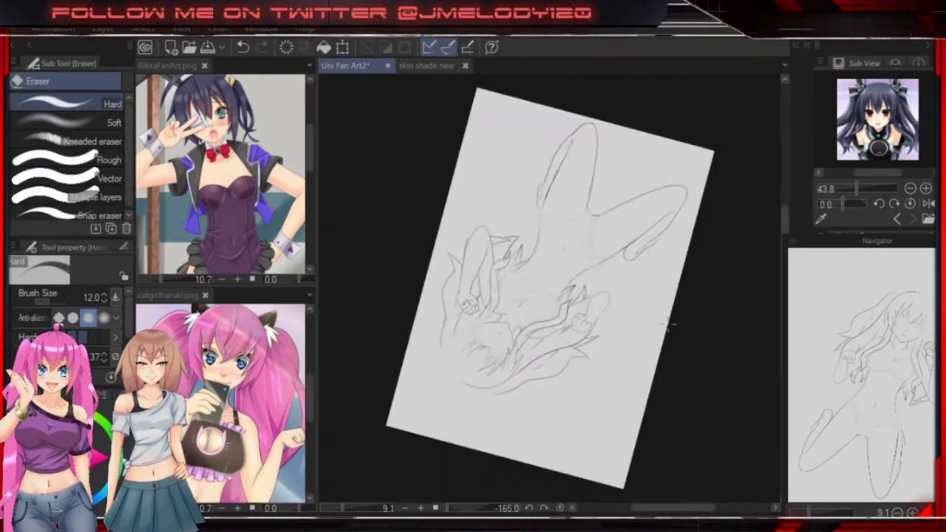
scroll(613, 267, "up", 3)
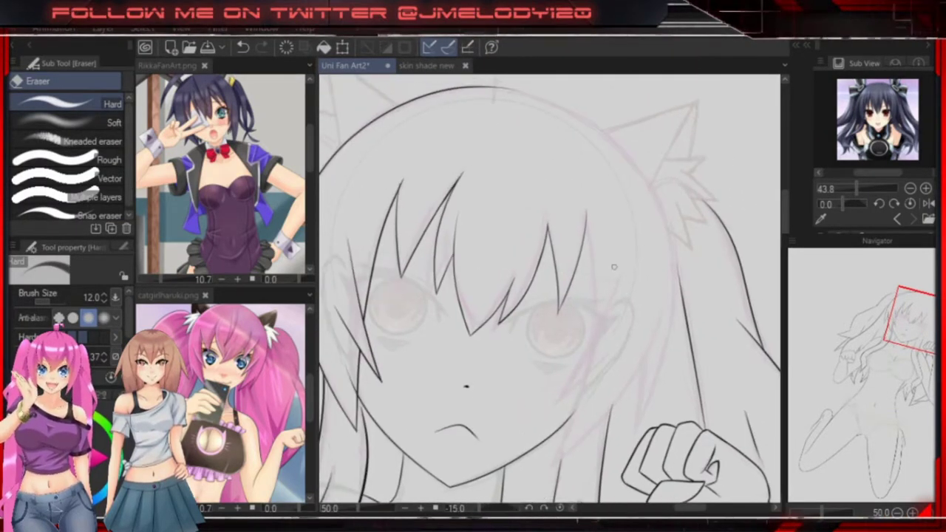
Redraw the outer line of the long side lock beside the raised-fist cheek and erase its overshooting tip.
scroll(614, 267, "up", 3)
key("p")
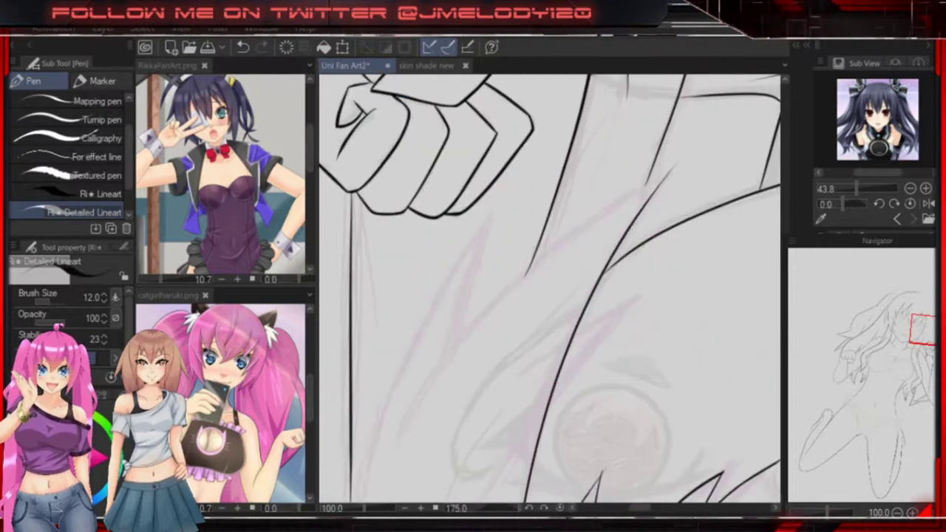
key("ctrl+z")
mouse_move(403, 433)
left_mouse_down()
mouse_move(710, 144)
mouse_move(695, 170)
mouse_move(552, 256)
left_mouse_up()
key("ctrl+z")
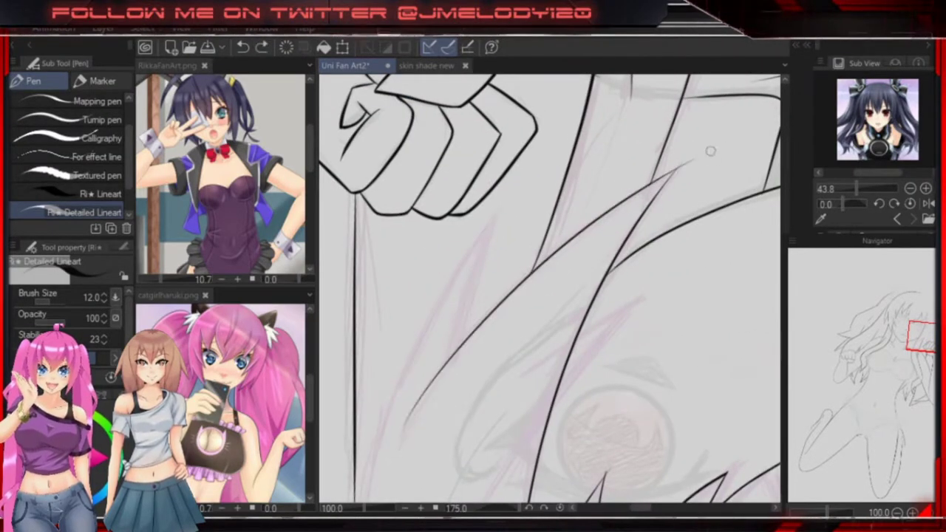
key("e")
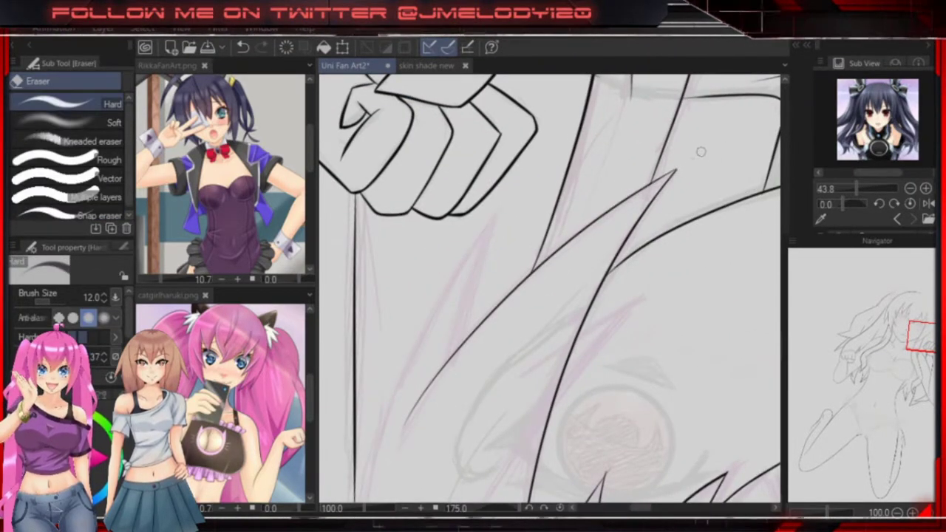
Ink the short strand branching off the side lock near the raised fist and clean up its junction with the eraser.
key("p")
scroll(701, 152, "up", 2)
left_click_drag(539, 130, 503, 295)
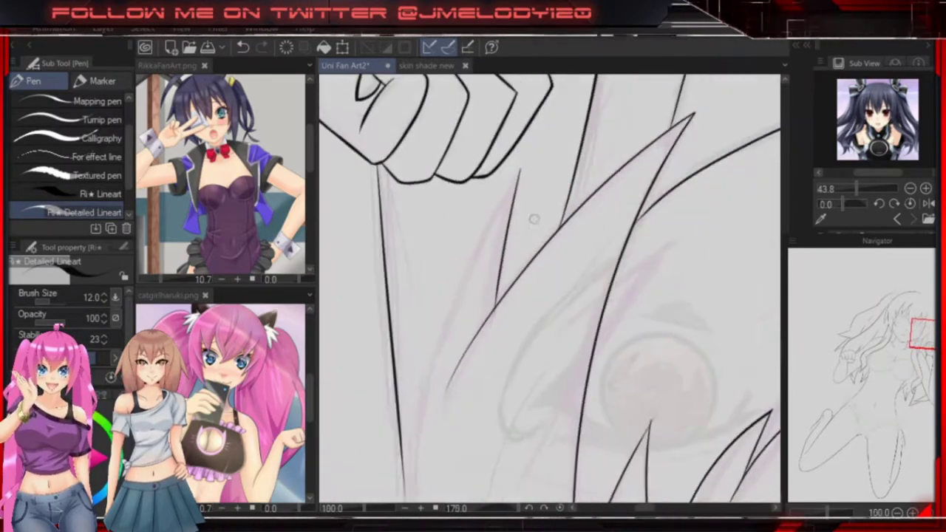
scroll(514, 235, "up", 2)
key("e")
scroll(532, 307, "down", 5)
scroll(532, 307, "up", 5)
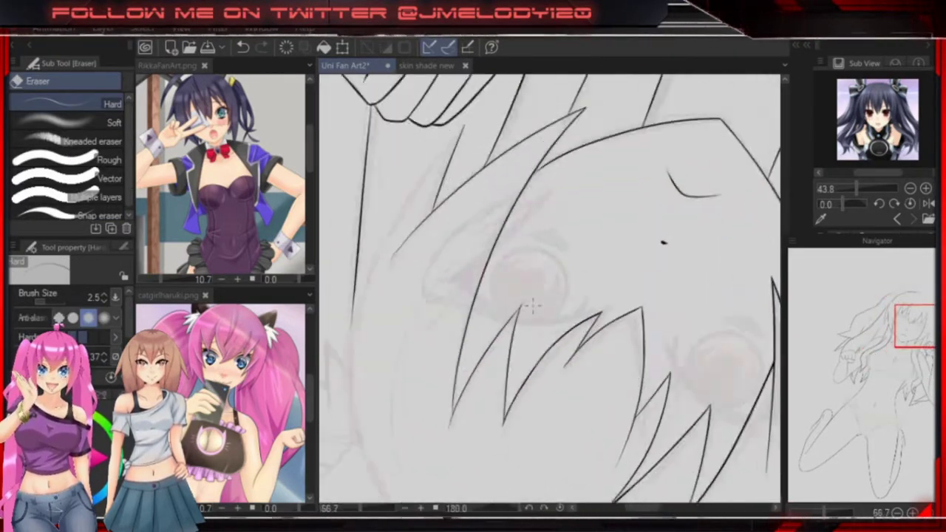
Ink the pointed side strand over the eye on the raised-fist side and erase the lock line running through its interior.
key("p")
scroll(532, 307, "up", 3)
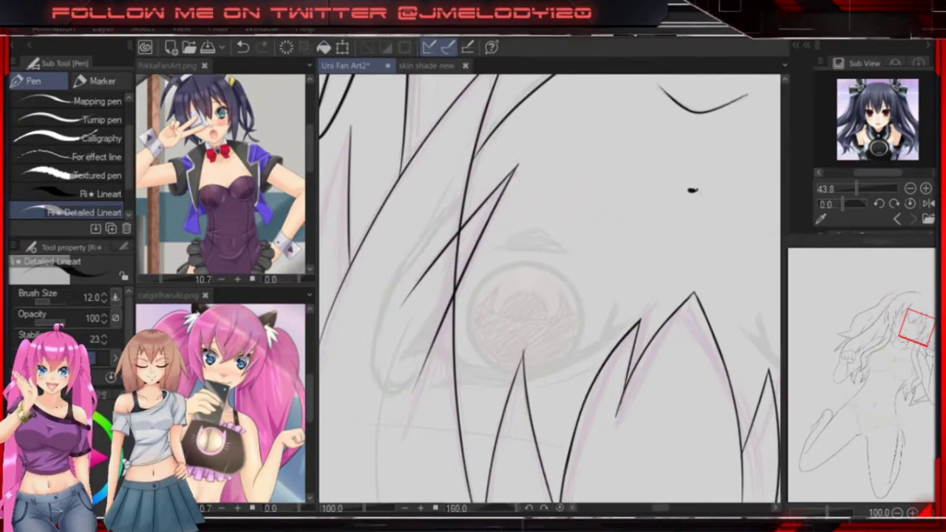
key("e")
scroll(444, 280, "up", 2)
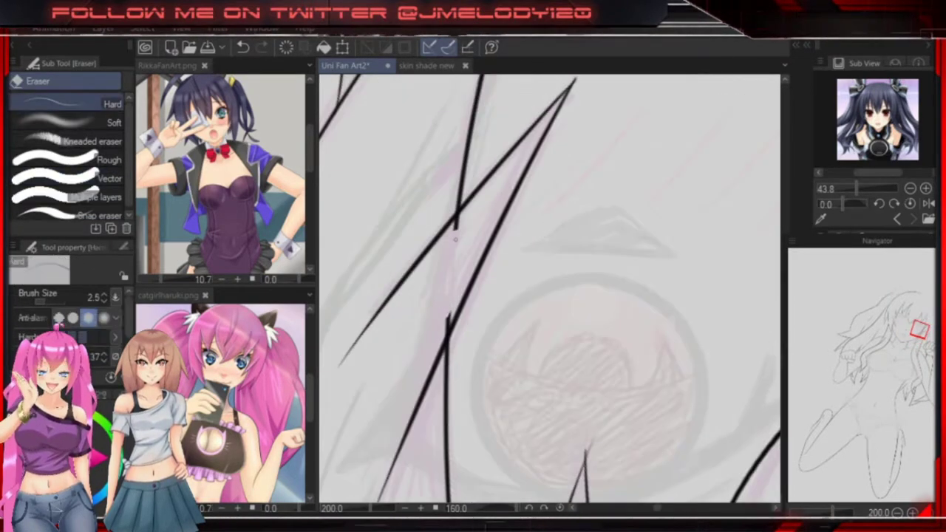
scroll(471, 191, "up", 2)
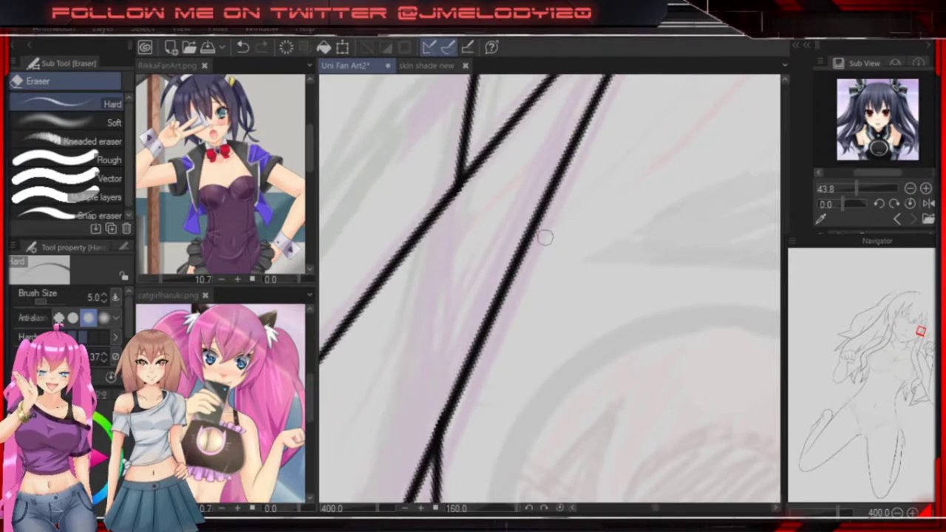
scroll(545, 238, "down", 8)
Ink the head outline over the crown toward the raised-fist-side cat ear, undoing misplaced strokes.
scroll(653, 179, "up", 3)
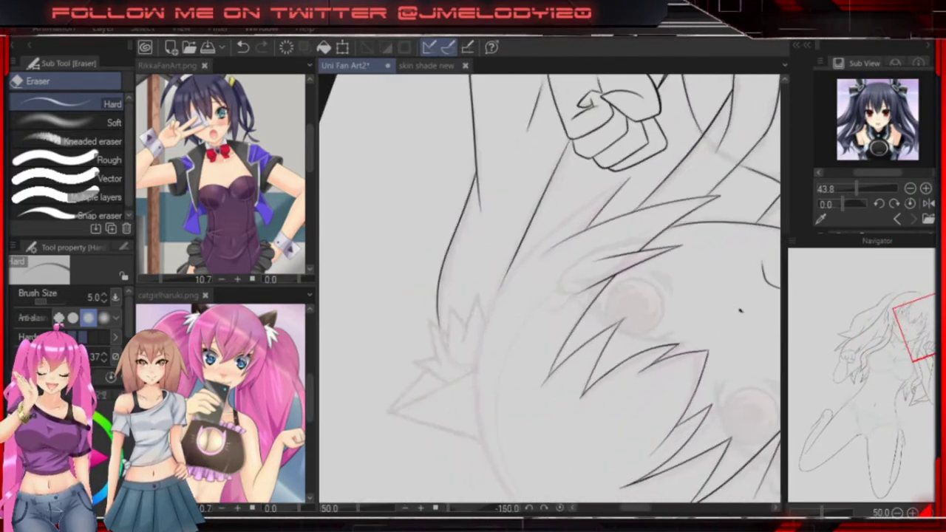
scroll(652, 179, "up", 4)
key("p")
key("ctrl+z")
scroll(357, 477, "down", 5)
scroll(358, 477, "up", 4)
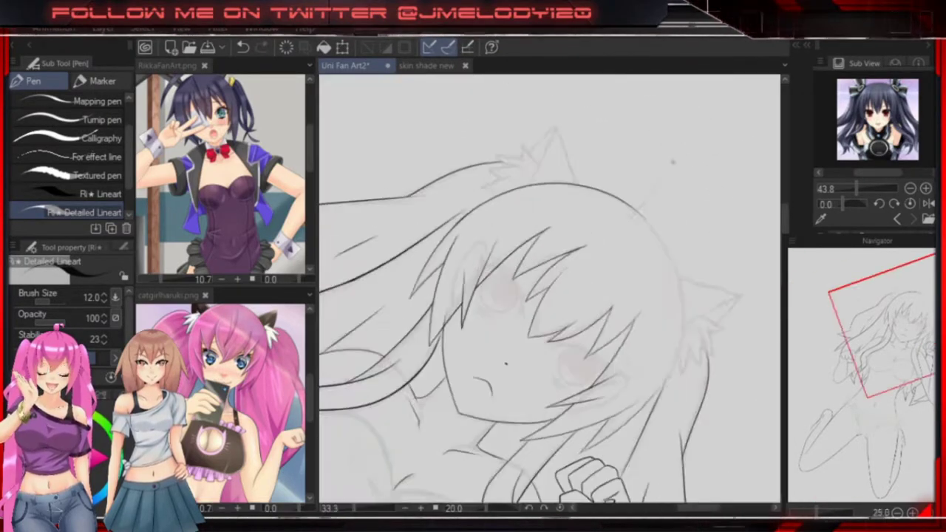
key("ctrl+z")
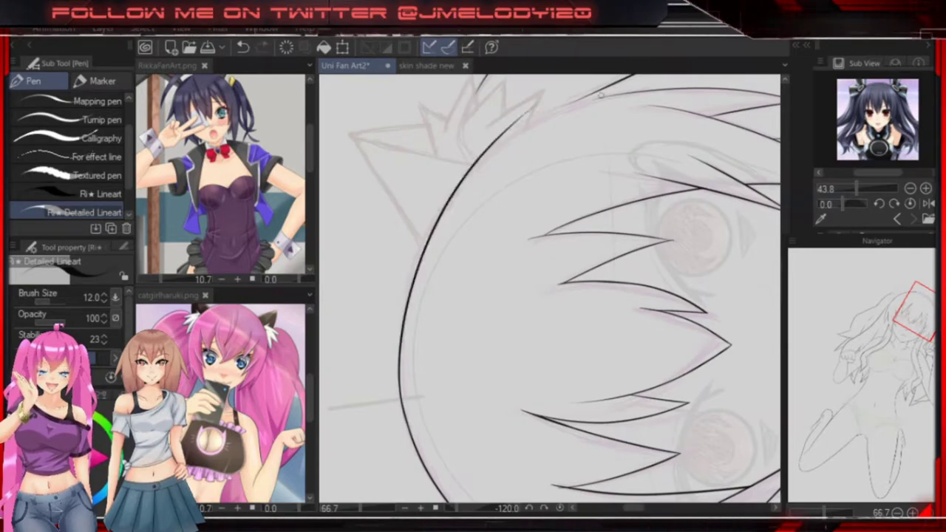
Ink the head outline from below the raised-fist-side cat ear into the outer side lock and erase the overlapping line ends.
scroll(558, 94, "up", 4)
key("minus")
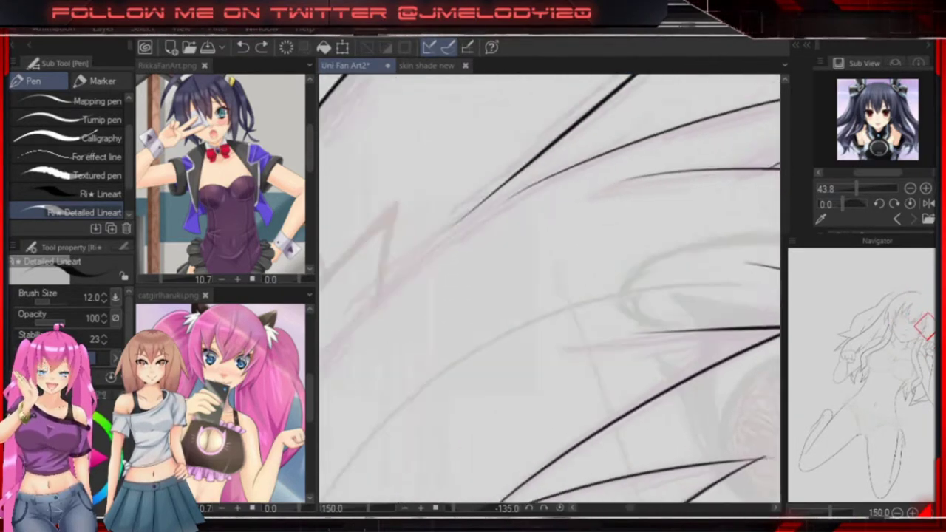
left_click_drag(547, 394, 585, 203)
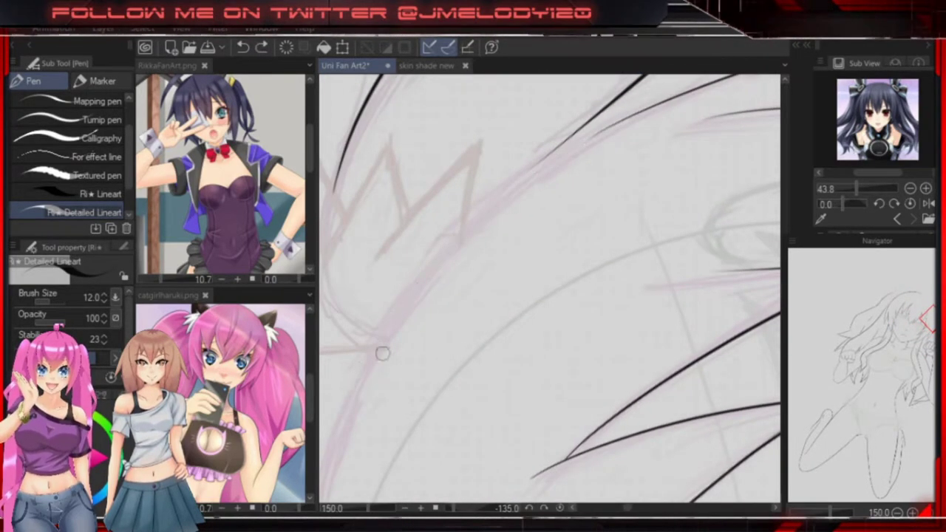
left_click_drag(351, 378, 727, 108)
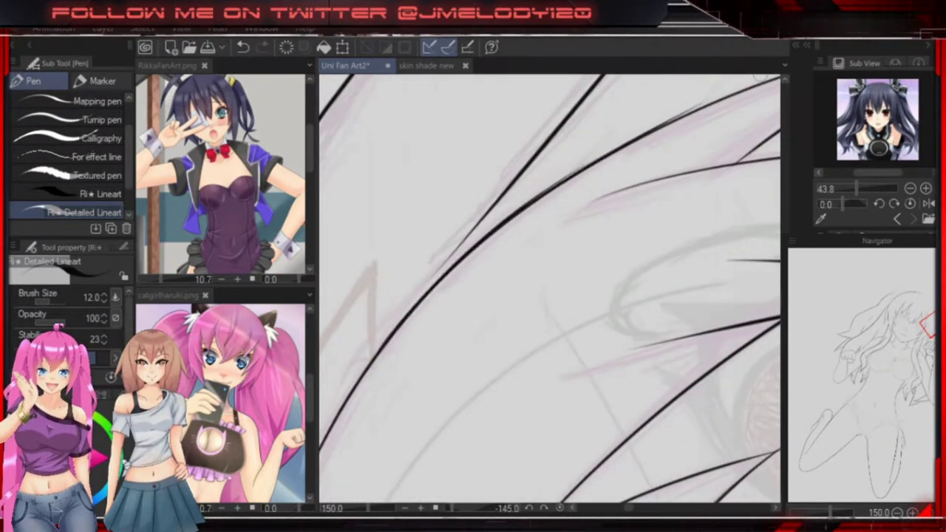
key("e")
scroll(646, 146, "up", 1)
key("p")
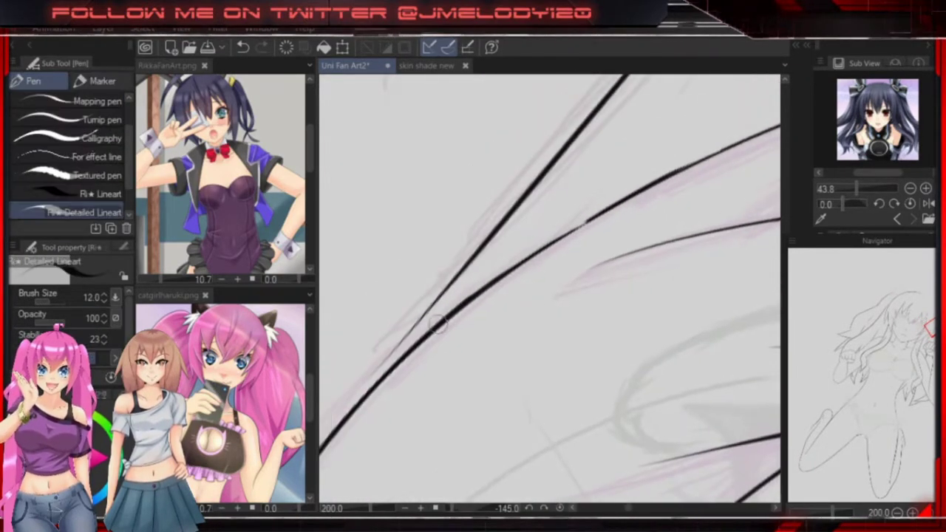
Continue the head outline around the base of the raised-fist-side cat ear to meet the crown curve.
scroll(695, 178, "down", 6)
mouse_move(695, 177)
left_mouse_down()
mouse_move(755, 319)
mouse_move(665, 185)
mouse_move(554, 148)
mouse_move(444, 222)
mouse_move(471, 285)
left_mouse_up()
scroll(755, 319, "up", 4)
left_click_drag(367, 437, 534, 75)
key("e")
scroll(642, 118, "up", 2)
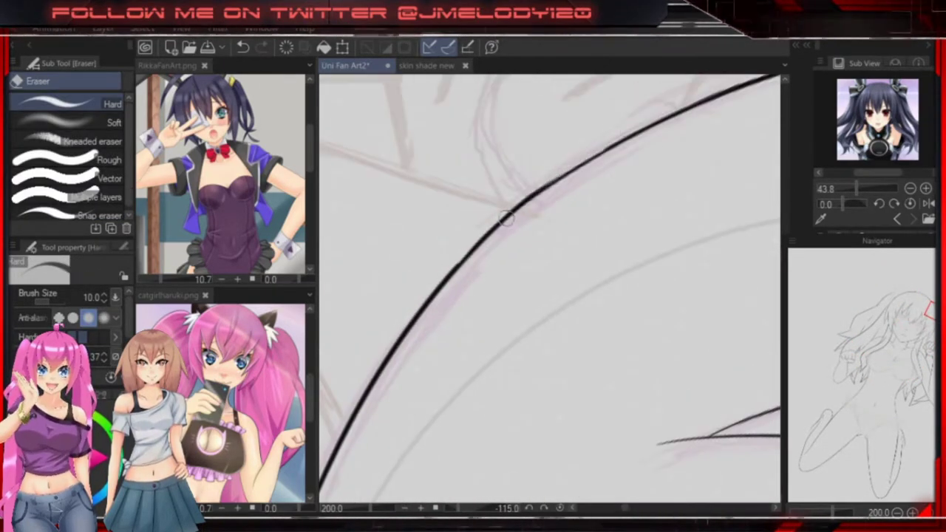
Erase the uneven head outline segment across the base of the raised-fist-side cat ear.
key("p")
key("e")
scroll(507, 220, "down", 10)
left_click_drag(507, 220, 562, 266)
left_click_drag(623, 263, 487, 331)
scroll(632, 168, "up", 8)
left_click_drag(634, 138, 540, 236)
Re-ink the missing head outline segment across the cat ear's base and clean up where it joins the existing curve.
key("p")
left_click_drag(625, 156, 577, 192)
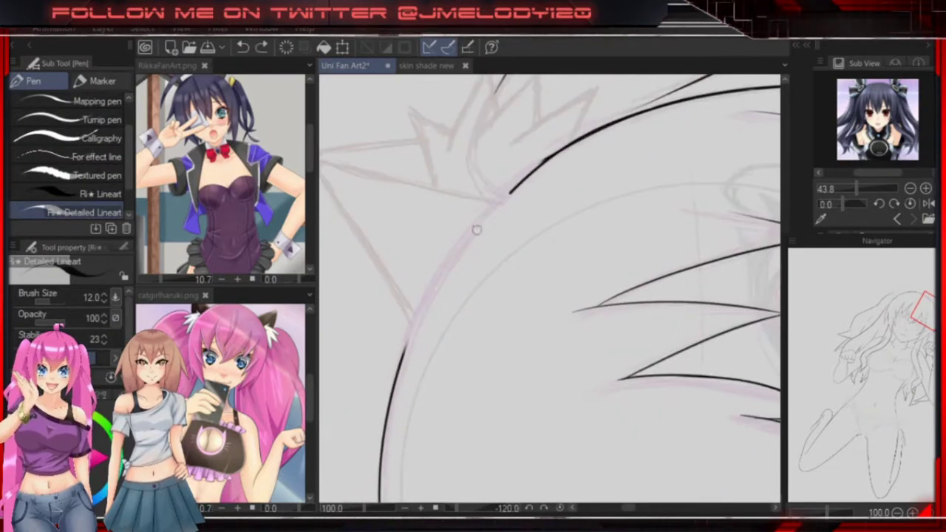
key("e")
scroll(613, 148, "up", 3)
scroll(490, 167, "down", 5)
left_click_drag(490, 166, 661, 181)
scroll(662, 182, "up", 2)
scroll(724, 352, "up", 2)
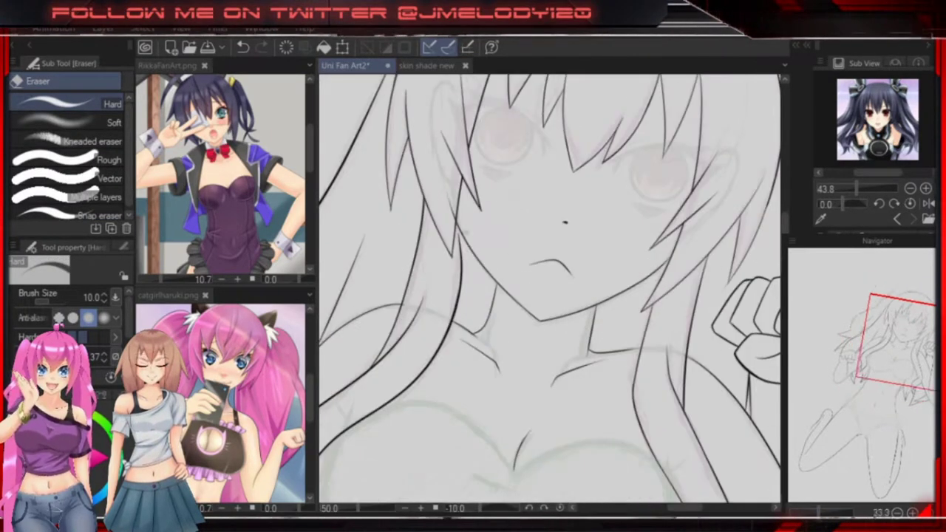
Ink the long side lock edge from the bang tips past the jaw to the shoulder with the pen at size 15.
key("p")
mouse_move(458, 257)
left_mouse_down()
mouse_move(444, 334)
mouse_move(462, 444)
left_mouse_up()
scroll(462, 445, "up", 1)
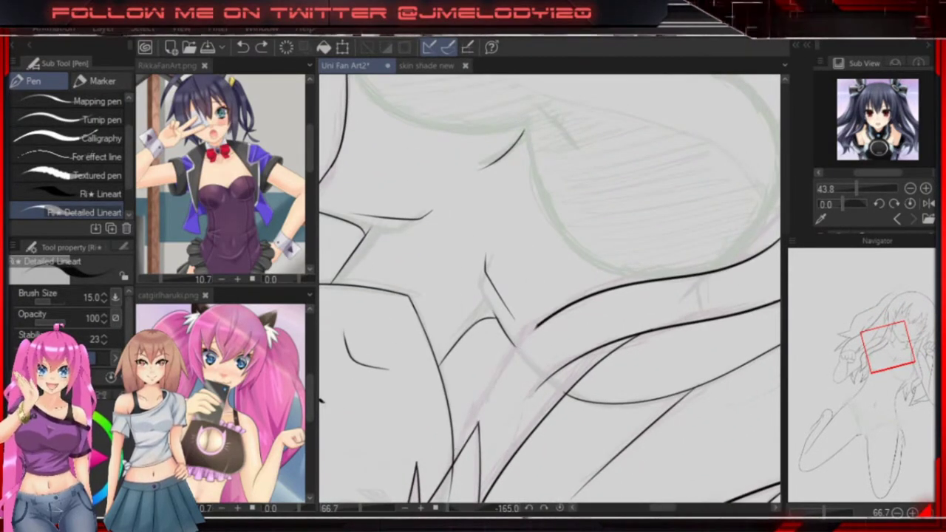
scroll(665, 255, "up", 3)
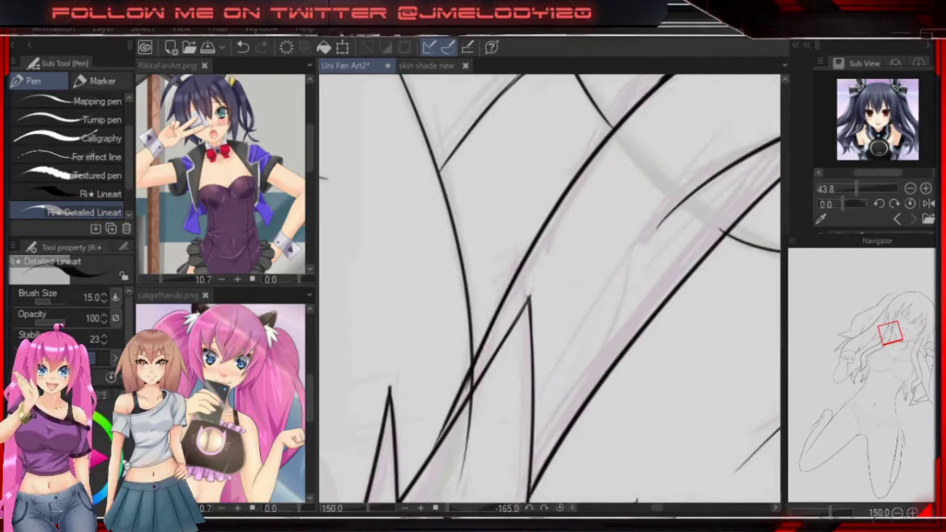
mouse_move(515, 315)
left_mouse_down()
mouse_move(631, 201)
mouse_move(636, 229)
left_mouse_up()
scroll(641, 267, "down", 8)
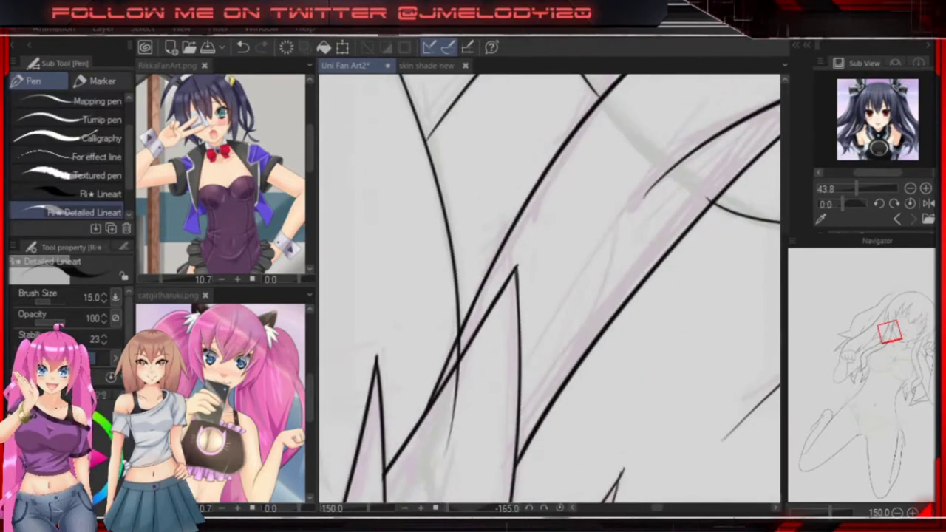
scroll(642, 268, "up", 8)
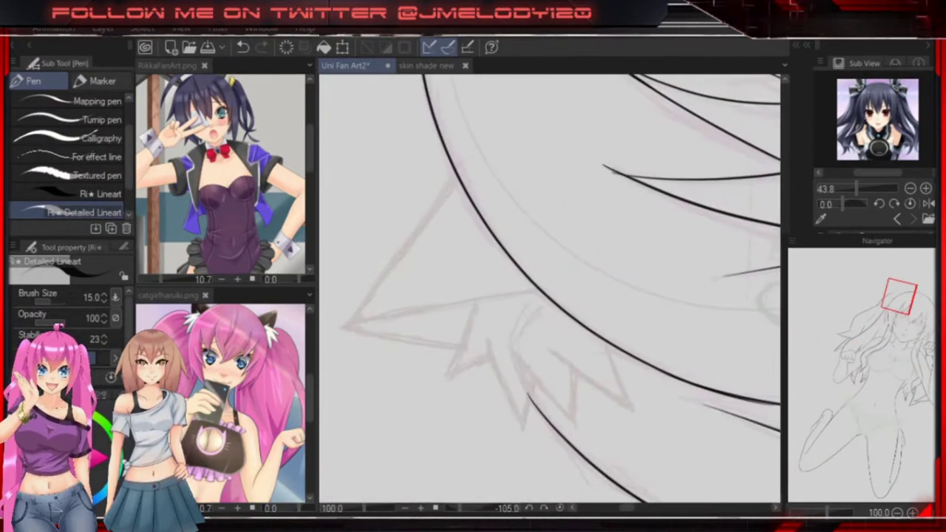
Ink the triangular cat ear and its pointed fur tufts on the lowered-fist side of the head.
mouse_move(399, 336)
left_mouse_down()
mouse_move(461, 269)
mouse_move(480, 363)
left_mouse_up()
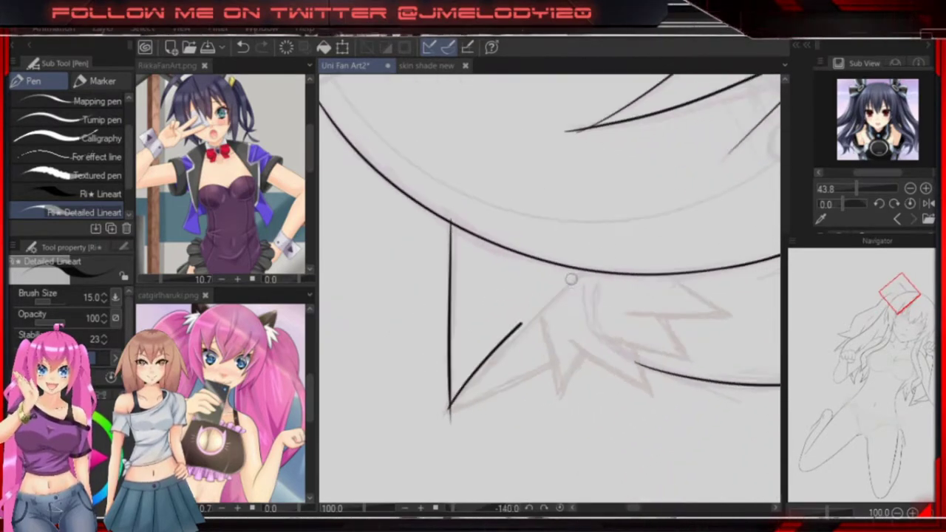
left_click_drag(451, 409, 455, 411)
left_click_drag(638, 351, 527, 356)
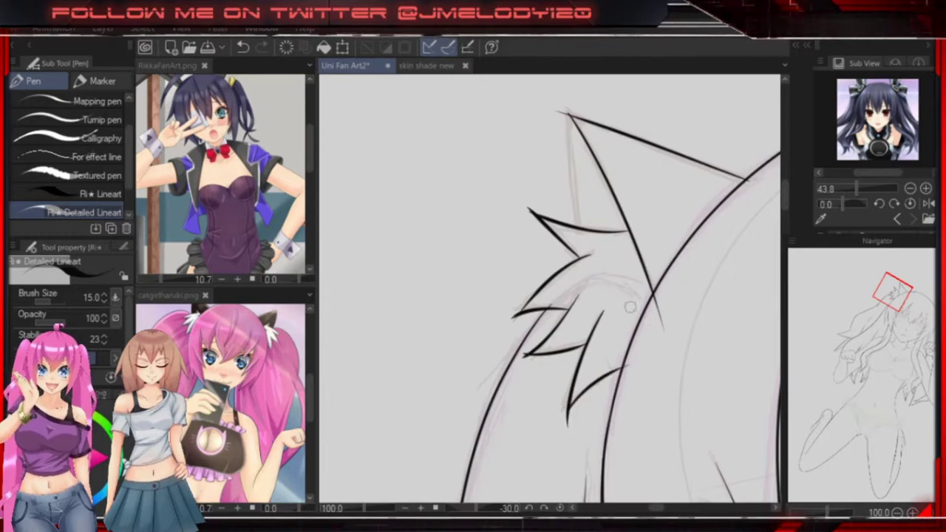
Erase the overshooting tips of the ear and fur tufts, and ink the ear's outer edge from tip to tufts.
key("e")
left_click(530, 211)
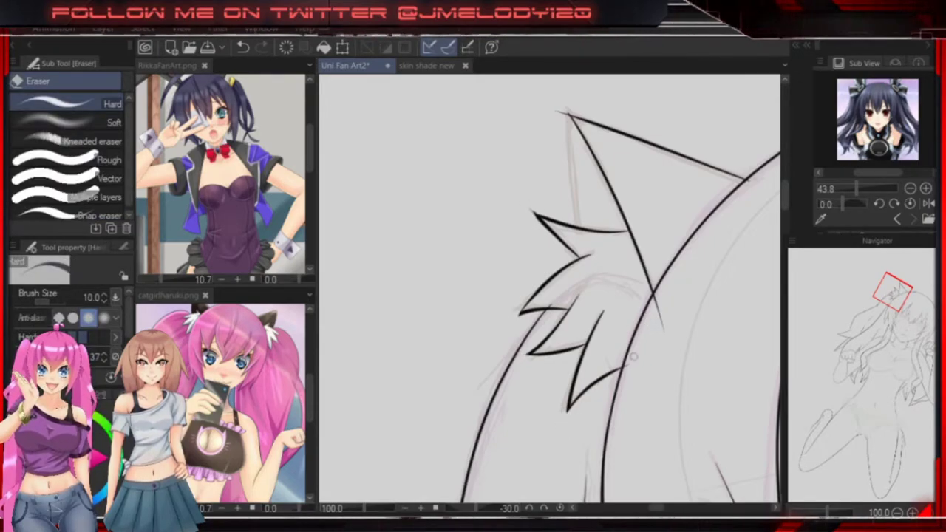
key("p")
left_click_drag(589, 254, 549, 302)
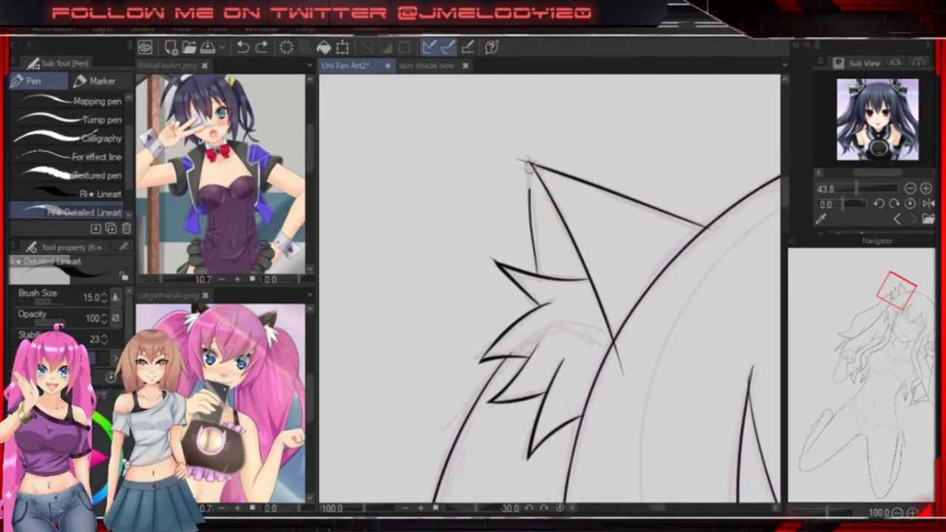
key("e")
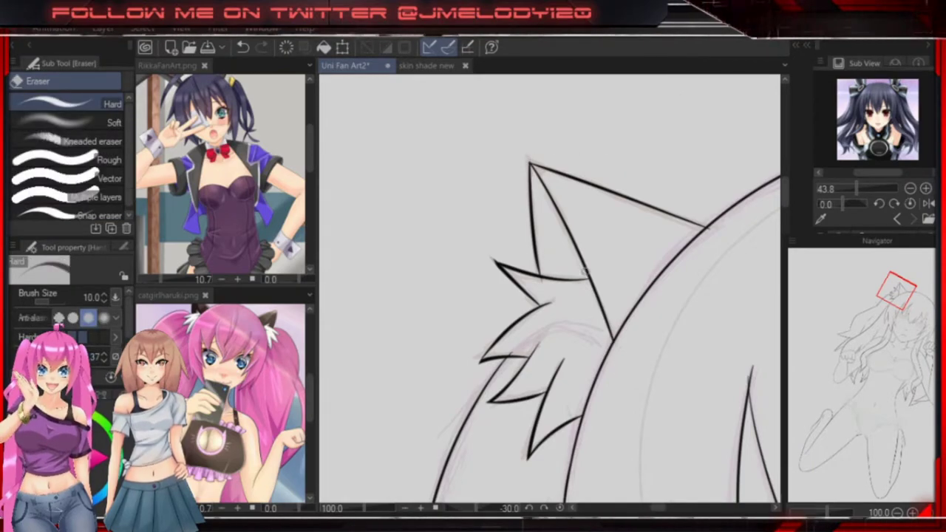
Copy the inked cat ear, flip it horizontally and place it over the sketched ear on the raised-fist side.
key("ctrl+plus")
key("ctrl+0")
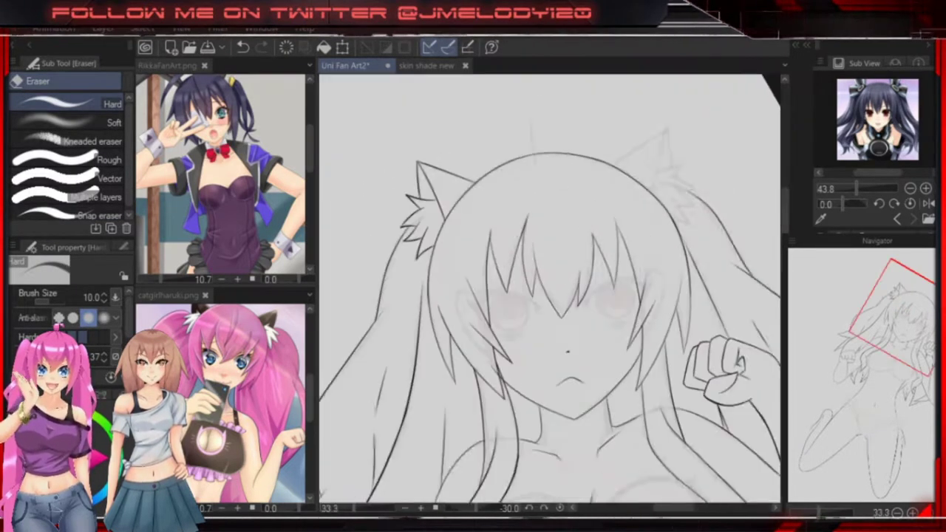
key("ctrl+t")
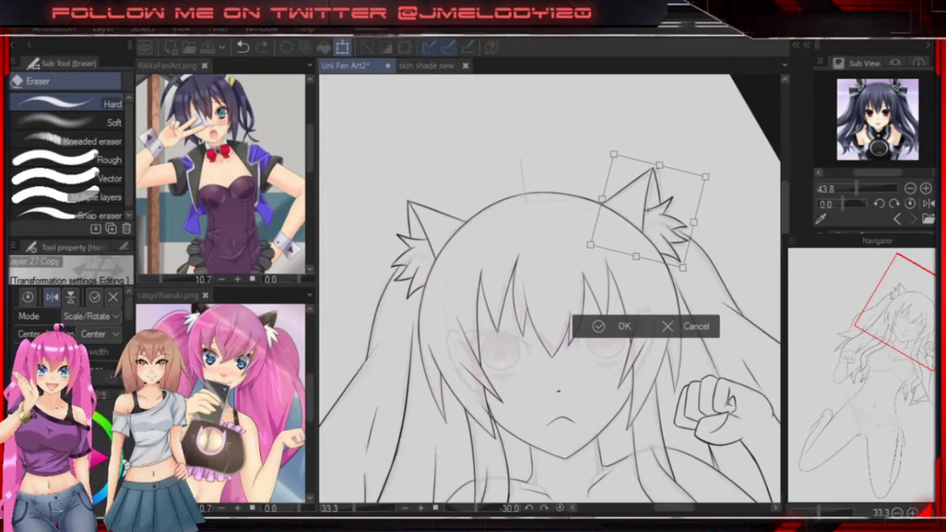
key("Return")
key("ctrl+plus")
key("k")
key("e")
key("ctrl+0")
Erase the crossing tips of the bang strands and refine the pointed strands over the raised-fist-side eye.
scroll(538, 238, "up", 5)
left_click_drag(539, 238, 518, 296)
left_click_drag(501, 235, 491, 248)
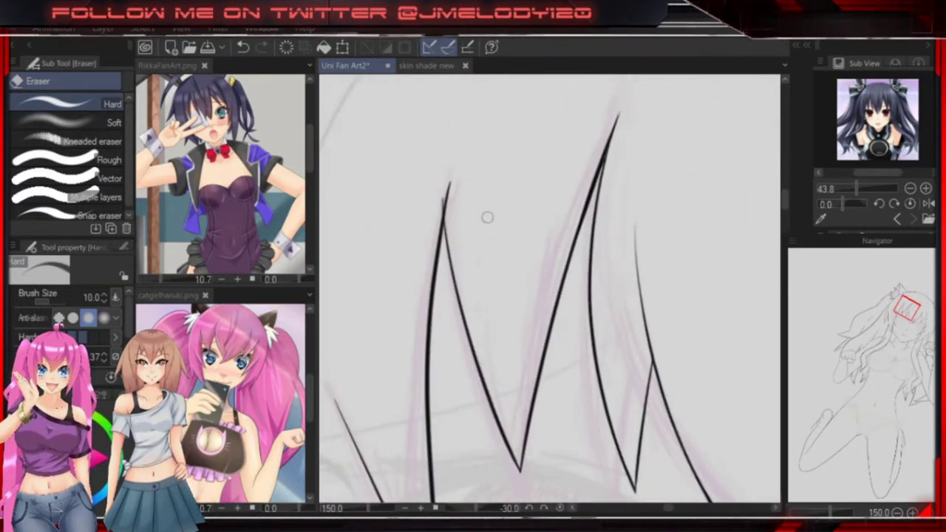
mouse_move(438, 219)
left_mouse_down()
mouse_move(584, 215)
mouse_move(495, 330)
mouse_move(623, 227)
mouse_move(625, 275)
left_mouse_up()
key("p")
mouse_move(502, 293)
left_mouse_down()
mouse_move(414, 281)
mouse_move(626, 268)
mouse_move(672, 320)
left_mouse_up()
key("e")
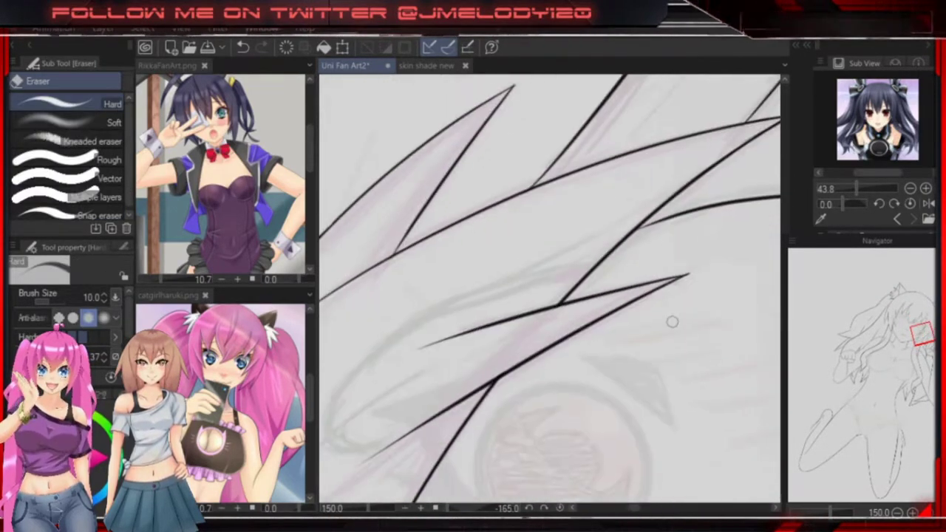
Review the line art of the head, cat ears and hair against the whole figure.
scroll(672, 321, "down", 5)
scroll(671, 255, "up", 2)
left_click_drag(671, 258, 517, 311)
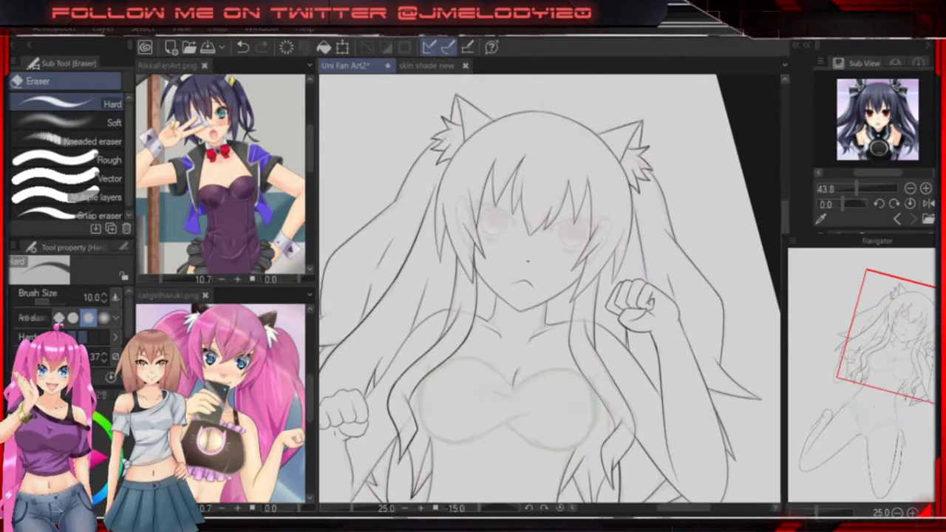
scroll(517, 310, "up", 4)
mouse_move(470, 429)
left_mouse_down()
mouse_move(492, 332)
mouse_move(472, 330)
mouse_move(414, 369)
mouse_move(310, 392)
mouse_move(210, 397)
left_mouse_up()
key("p")
scroll(550, 288, "down", 4)
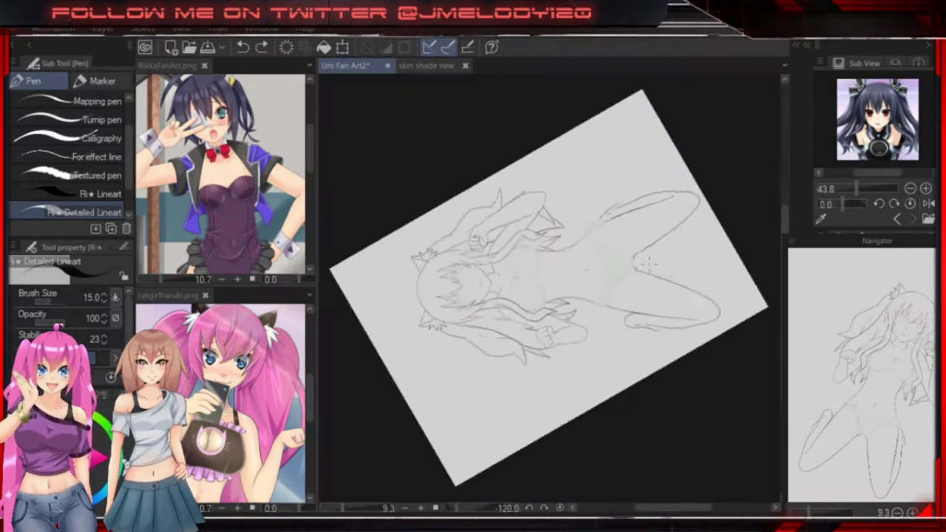
scroll(550, 288, "up", 4)
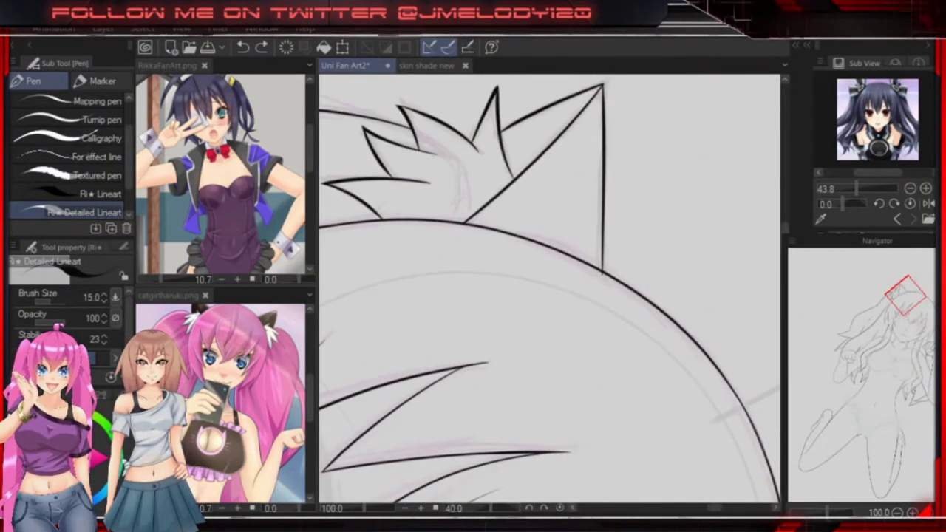
Clean up and re-ink the pointed side strands beside the face on the lowered-fist side.
key("e")
scroll(558, 189, "up", 3)
left_click_drag(558, 190, 411, 306)
key("p")
left_click_drag(390, 342, 452, 265)
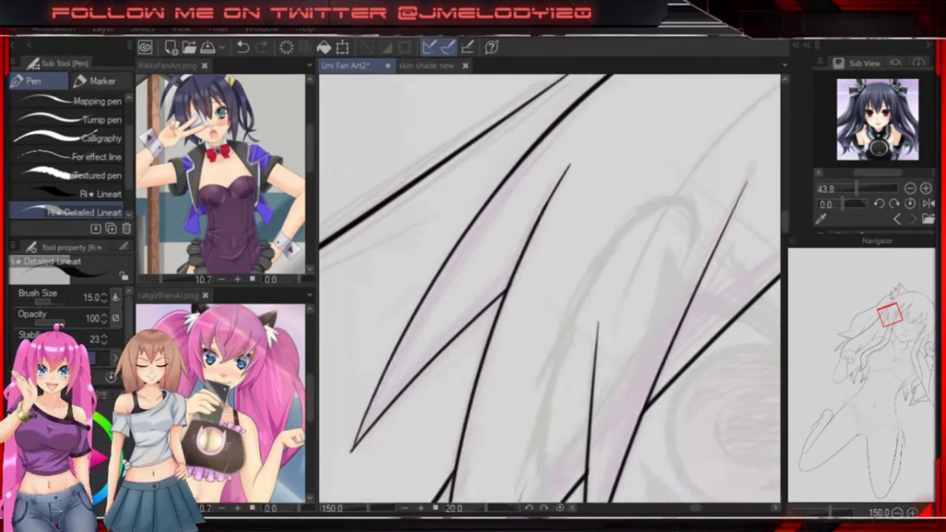
Undo the last stroke and remove the face outline overlapping the side lock using the Vector eraser at size 20.
scroll(518, 289, "down", 4)
scroll(569, 188, "up", 4)
key("ctrl+z")
key("e")
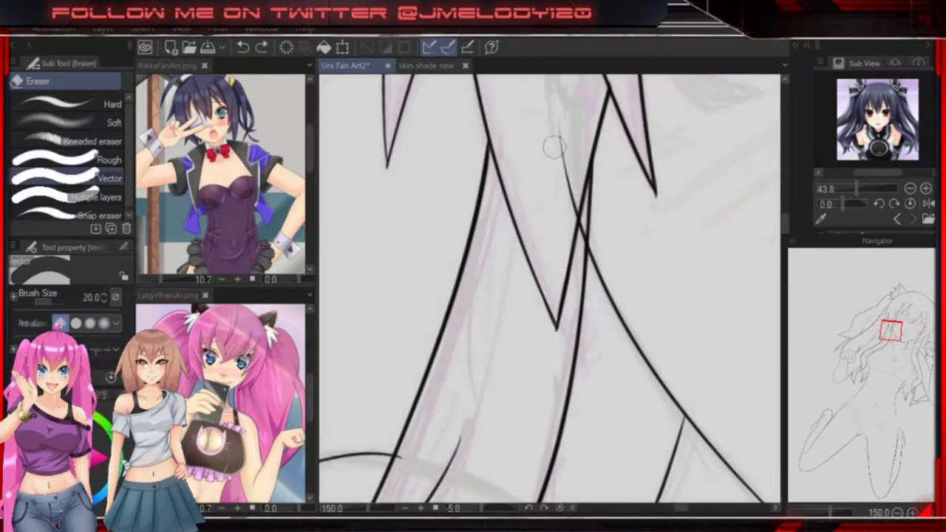
Ink the curved outline of the foot tucked behind the thigh on the raised-fist side.
scroll(577, 251, "down", 6)
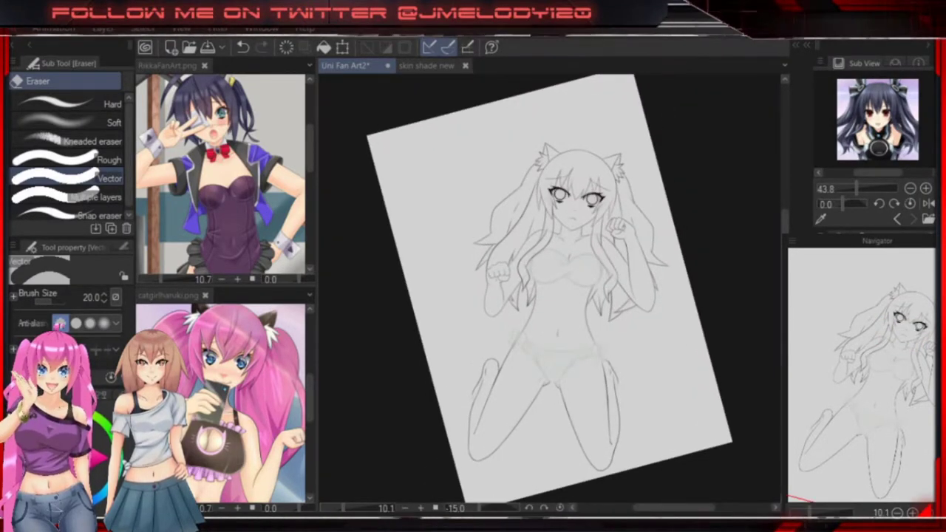
scroll(621, 379, "up", 3)
key("p")
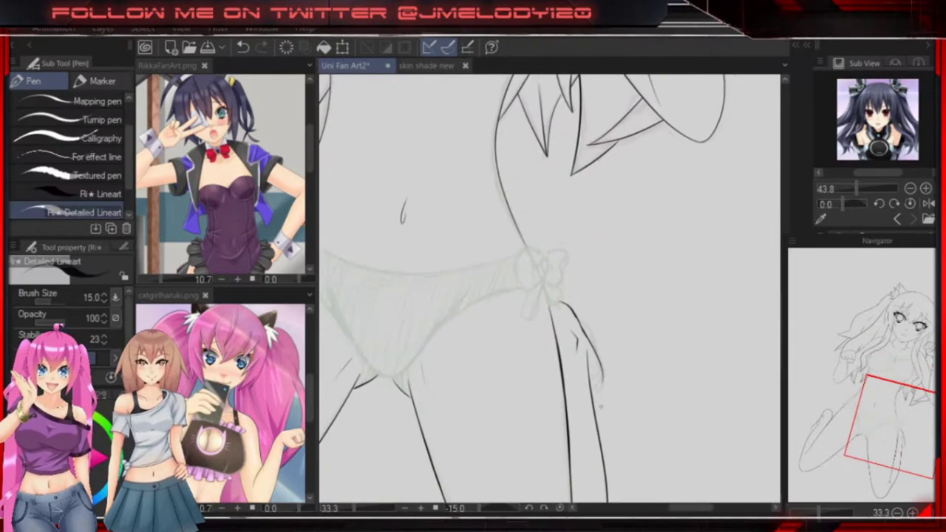
scroll(598, 384, "up", 2)
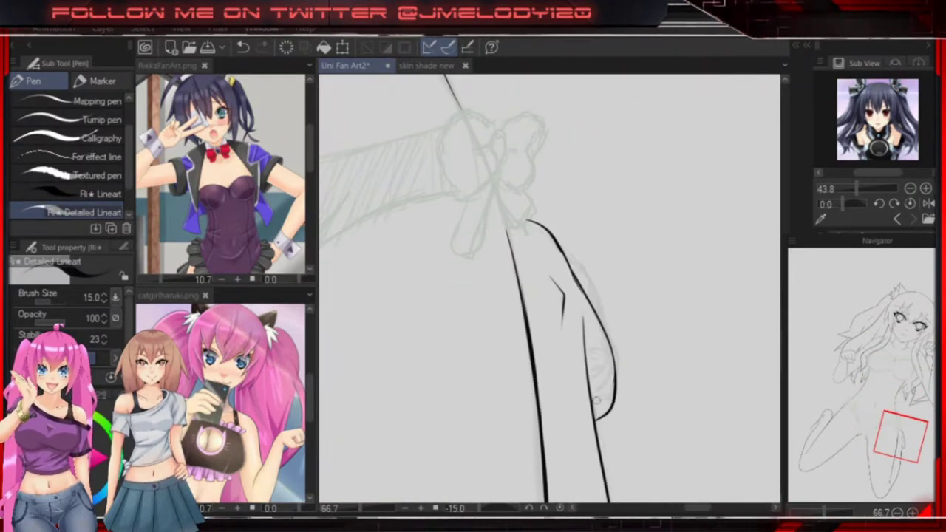
scroll(614, 421, "down", 6)
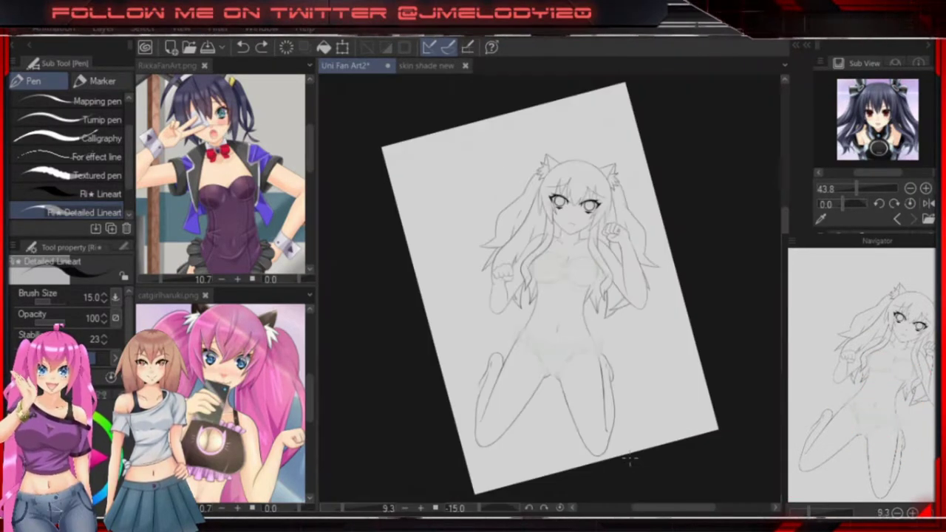
Try to ink the lower chest contour freehand on the lowered-fist side, from the hair strand toward the centre.
scroll(632, 194, "up", 4)
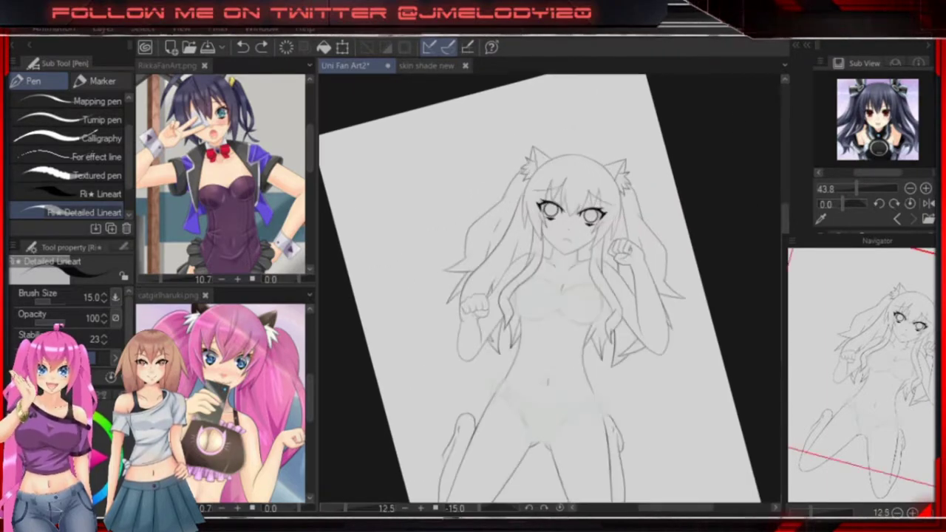
left_click_drag(461, 482, 649, 290)
scroll(552, 255, "up", 2)
key("minus")
key("minus")
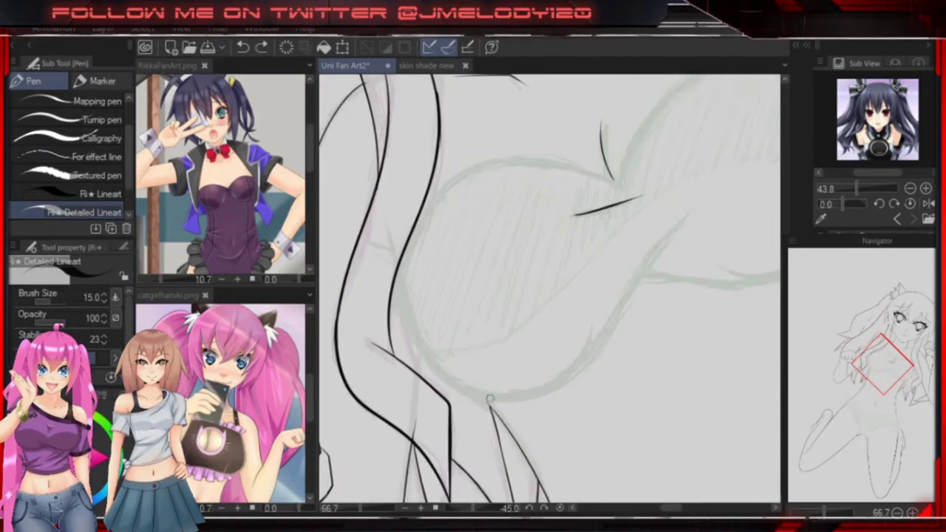
key("minus")
key("minus")
key("minus")
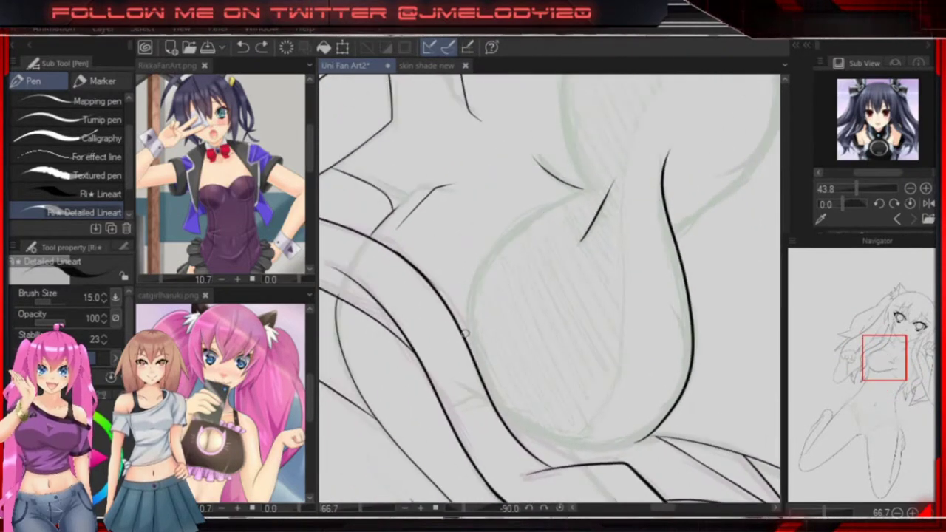
key("asciicircum")
key("asciicircum")
key("asciicircum")
key("asciicircum")
key("asciicircum")
key("asciicircum")
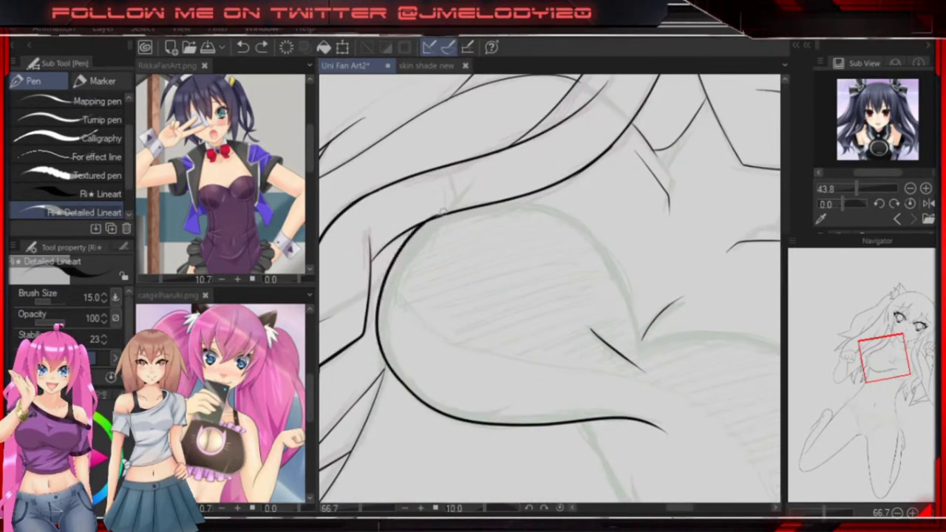
Try a new freehand version of the outer chest contour on the lowered-fist side, running beside the hair tips.
scroll(591, 119, "down", 2)
scroll(615, 295, "up", 3)
key("asciicircum")
key("asciicircum")
key("asciicircum")
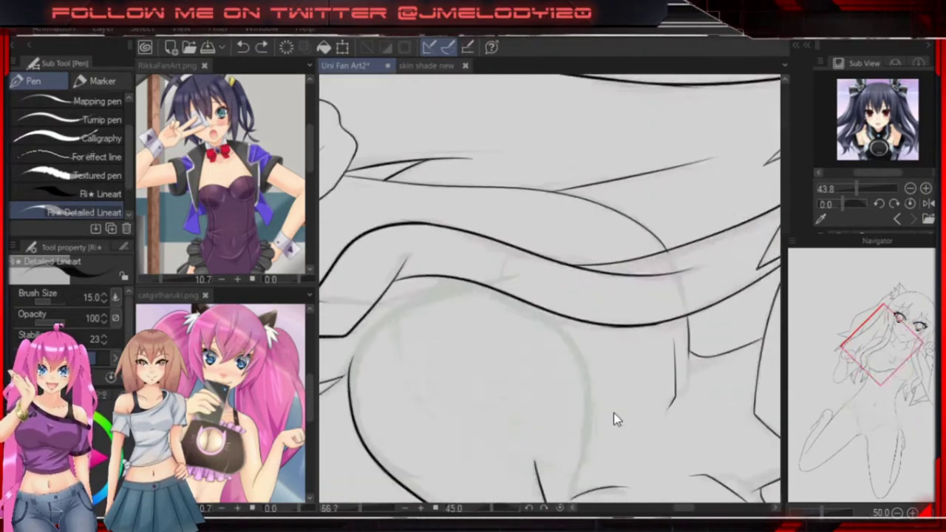
key("minus")
key("minus")
key("minus")
key("minus")
key("minus")
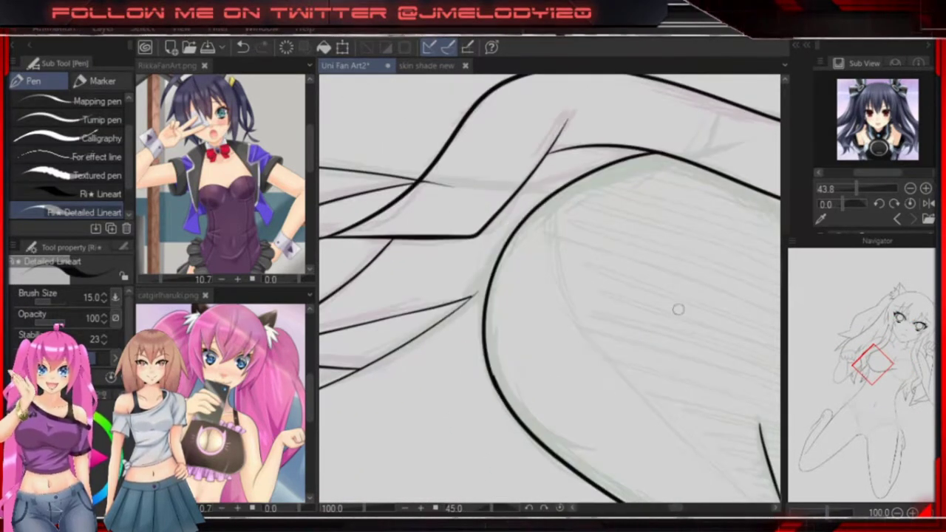
Re-ink the upper end of the outer chest contour below the hair strand's tip on the lowered-fist side.
scroll(667, 343, "down", 3)
scroll(554, 294, "up", 4)
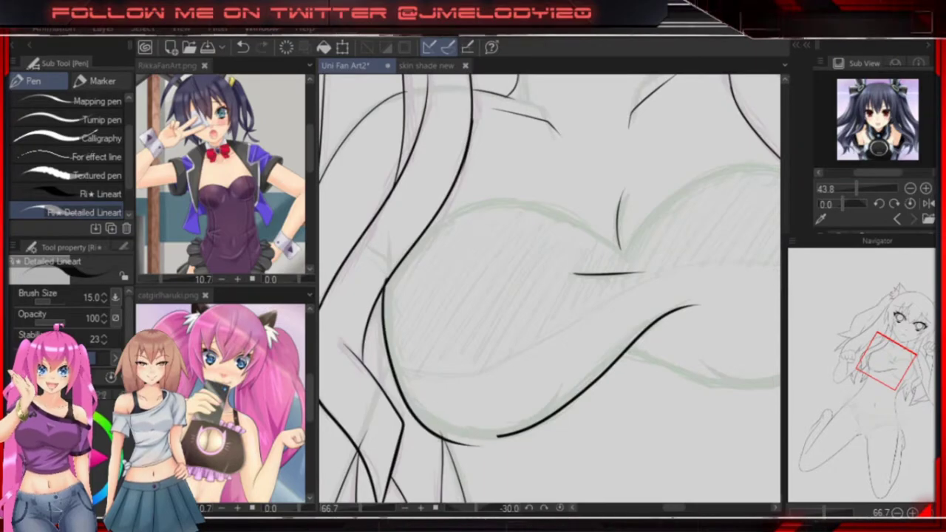
scroll(505, 408, "up", 4)
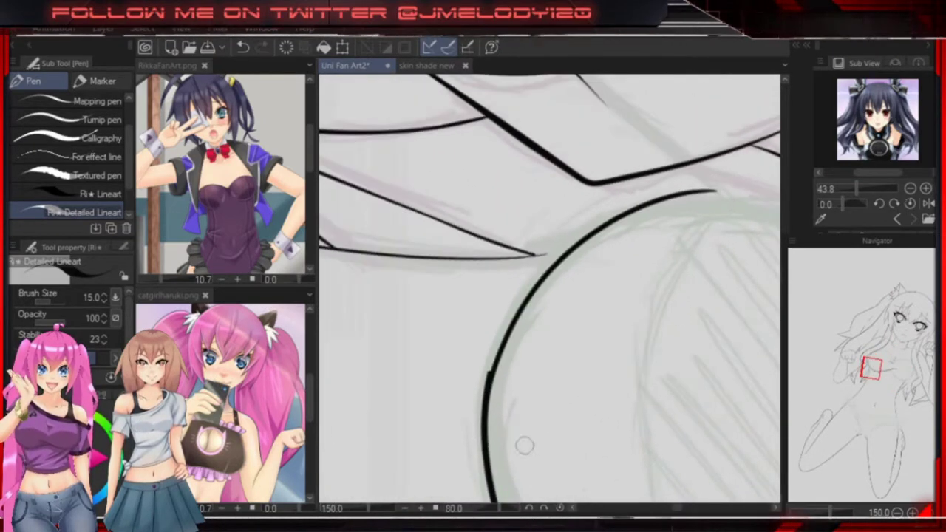
left_click_drag(732, 204, 492, 370)
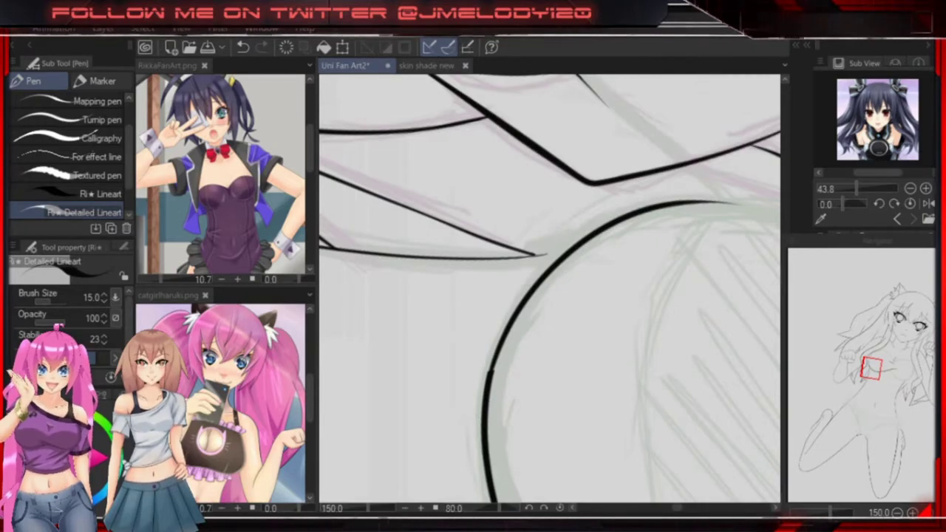
scroll(550, 288, "down", 5)
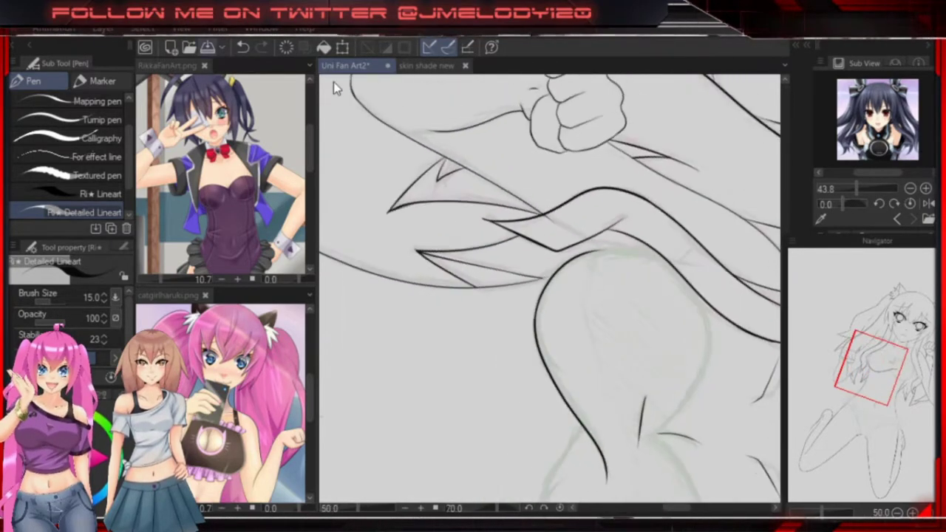
left_click_drag(680, 355, 732, 224)
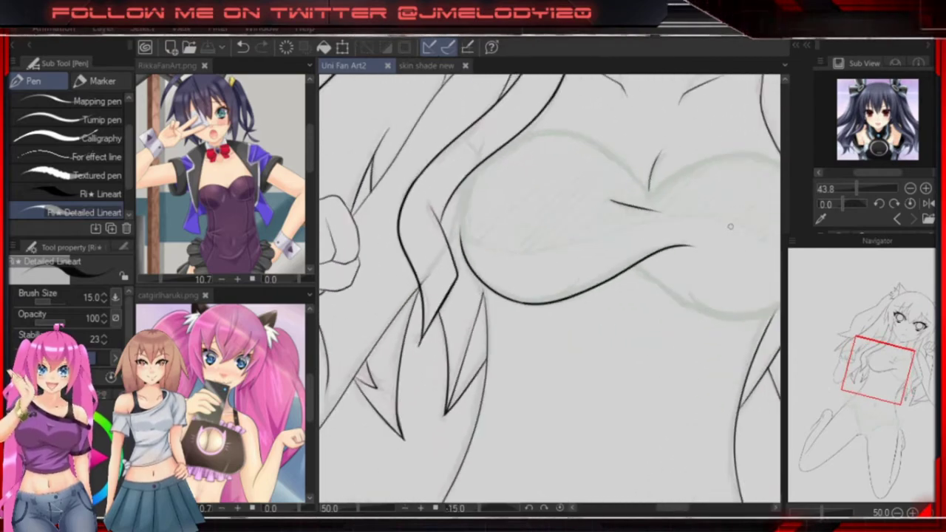
Try to continue the freehand chest contour across the centre toward the raised-fist side.
scroll(544, 198, "up", 2)
scroll(450, 156, "up", 2)
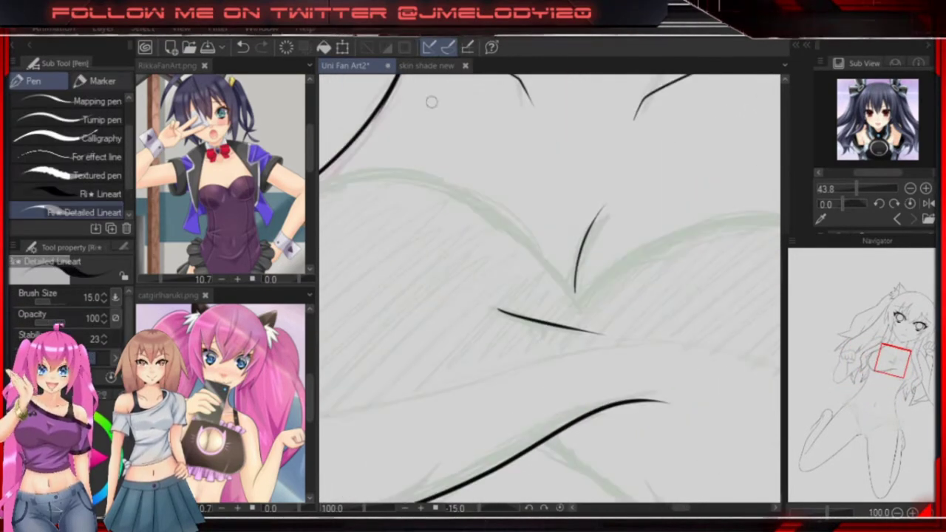
left_click_drag(720, 384, 548, 162)
scroll(605, 156, "down", 6)
left_click_drag(605, 157, 698, 215)
Draw a circle over the sketched chest shape and adjust it with a transform.
key("m")
scroll(562, 258, "up", 5)
left_click_drag(497, 164, 667, 337)
key("ctrl+t")
key("Return")
Copy and paste the circle, and fit the copies over both sketched chest shapes with transforms.
key("ctrl+c")
key("ctrl+v")
key("ctrl+t")
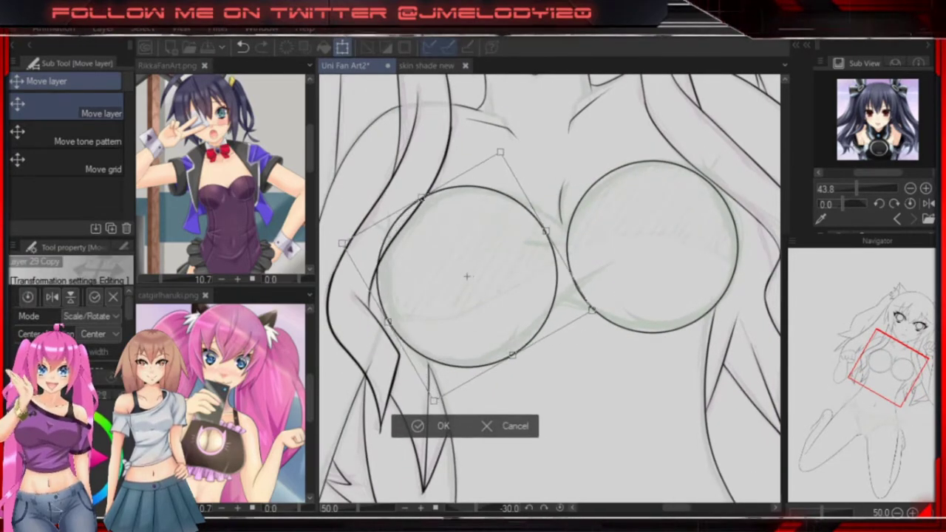
key("Return")
key("ctrl+v")
key("ctrl+t")
key("Return")
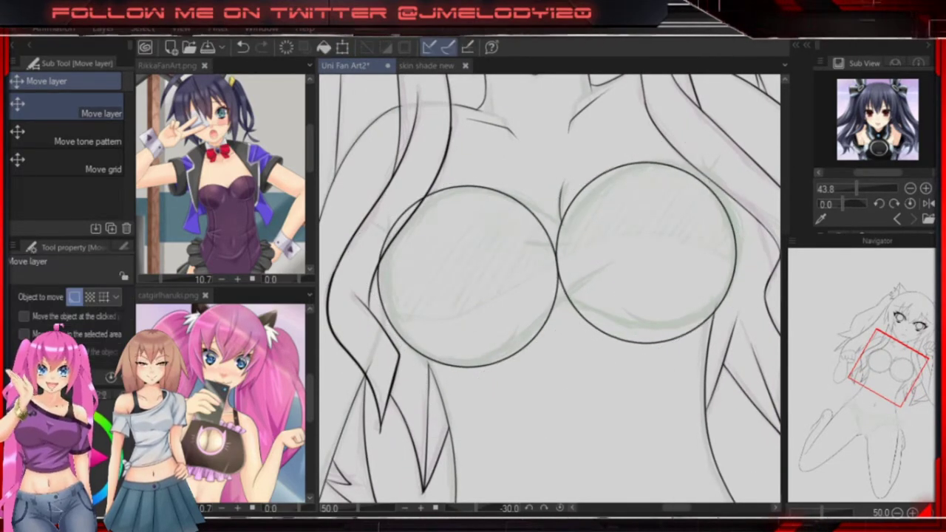
Ink the centre lines joining the two circles and remove overlapping segments using the Vector eraser at size 20.
key("p")
scroll(572, 317, "up", 1)
mouse_move(648, 285)
left_mouse_down()
mouse_move(581, 271)
mouse_move(522, 223)
mouse_move(469, 281)
left_mouse_up()
key("e")
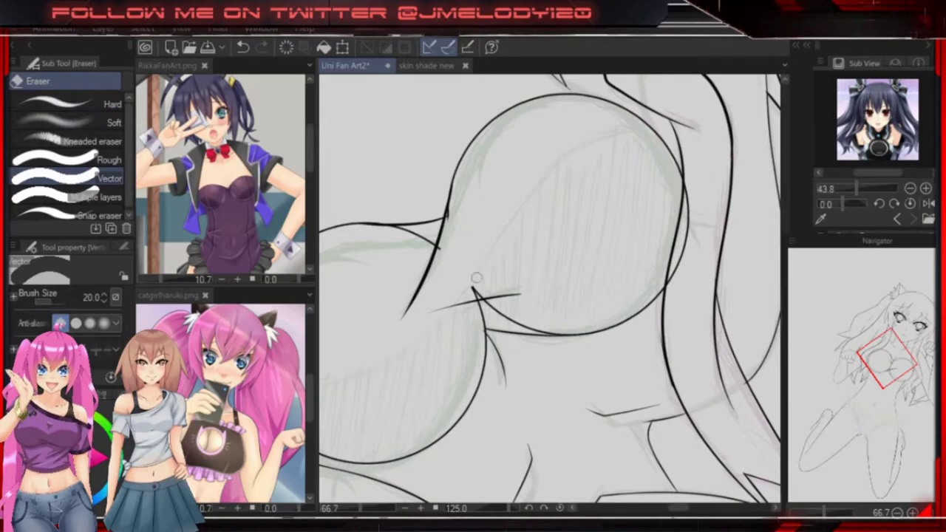
mouse_move(431, 237)
left_mouse_down()
mouse_move(563, 251)
mouse_move(549, 359)
left_mouse_up()
scroll(563, 252, "down", 3)
scroll(563, 252, "up", 3)
Clean up the upper centre junction of the chest outline using the Hard eraser at size 10.
key("e")
scroll(564, 252, "up", 4)
left_click_drag(661, 313, 542, 369)
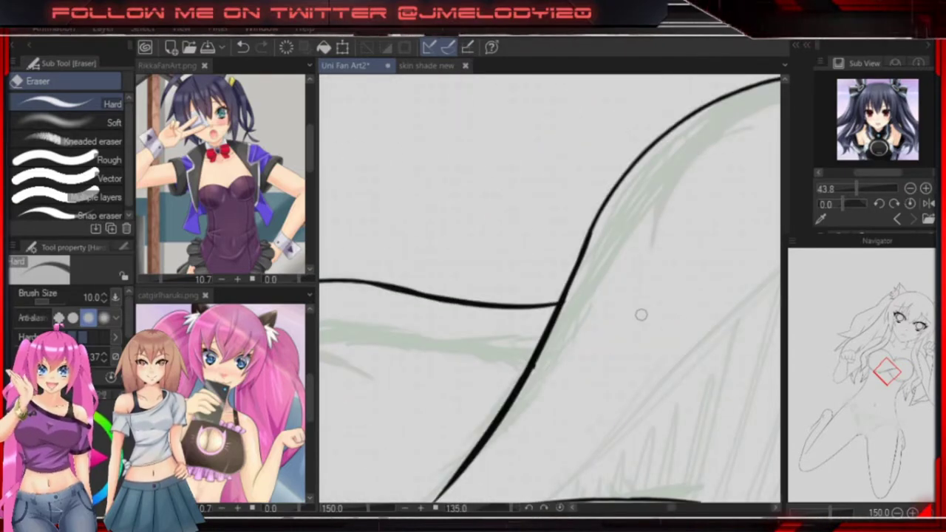
scroll(643, 315, "down", 3)
scroll(642, 315, "up", 4)
left_click_drag(642, 315, 480, 321)
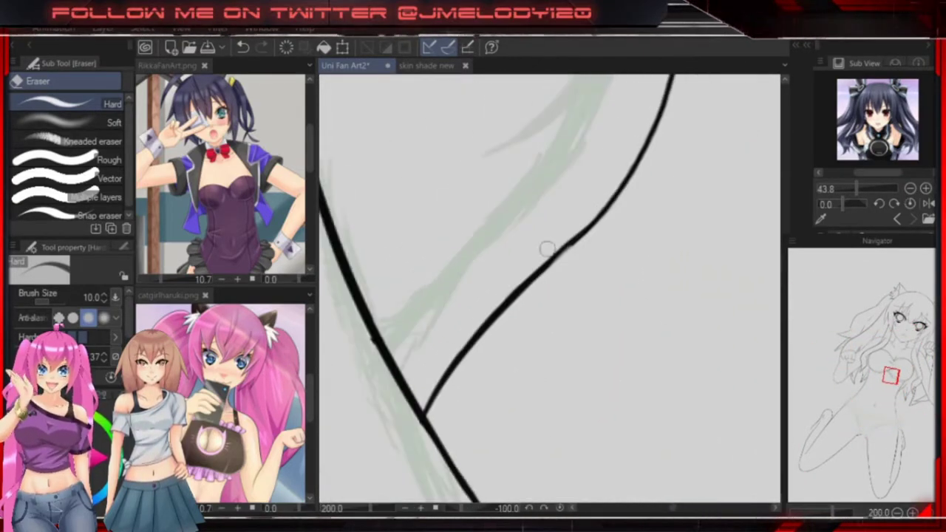
Thicken the line at the lower centre junction of the chest outline and trim its edges with the Hard eraser.
key("p")
left_click_drag(419, 420, 490, 274)
key("e")
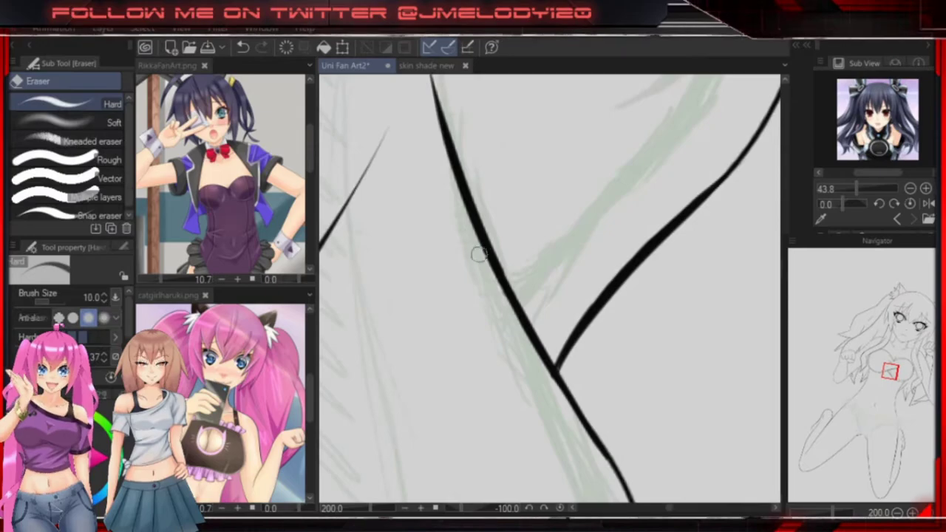
scroll(490, 274, "down", 3)
scroll(520, 303, "up", 2)
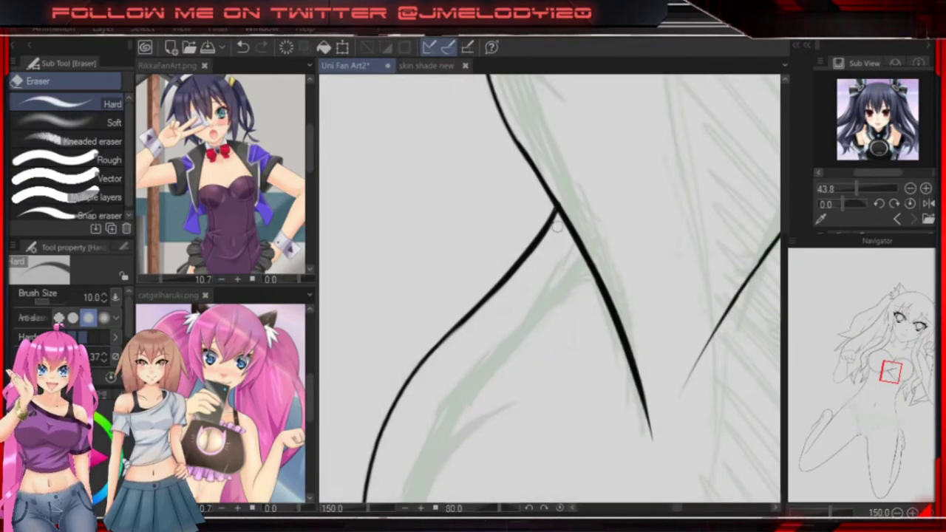
key("p")
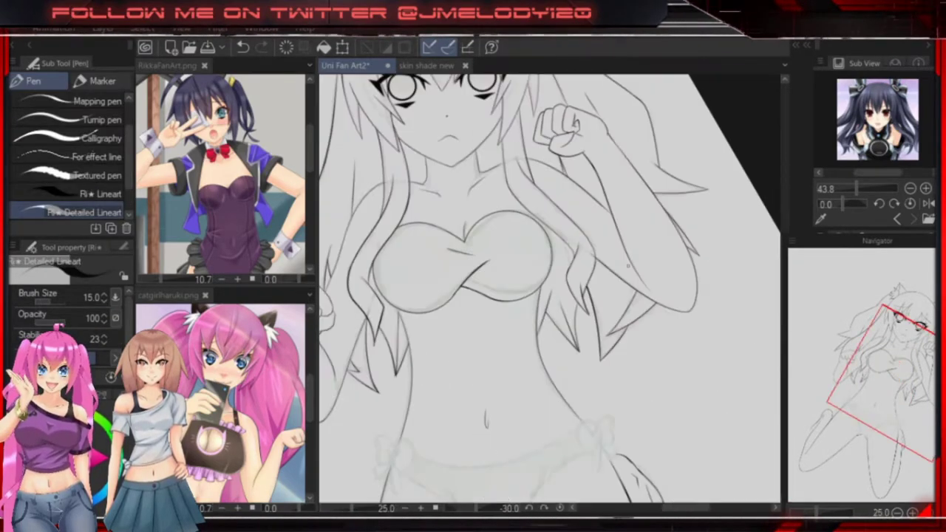
Select the whole chest outline with the Lasso and adjust its shape using Free Transform.
key("m")
key("ctrl+t")
scroll(547, 296, "up", 3)
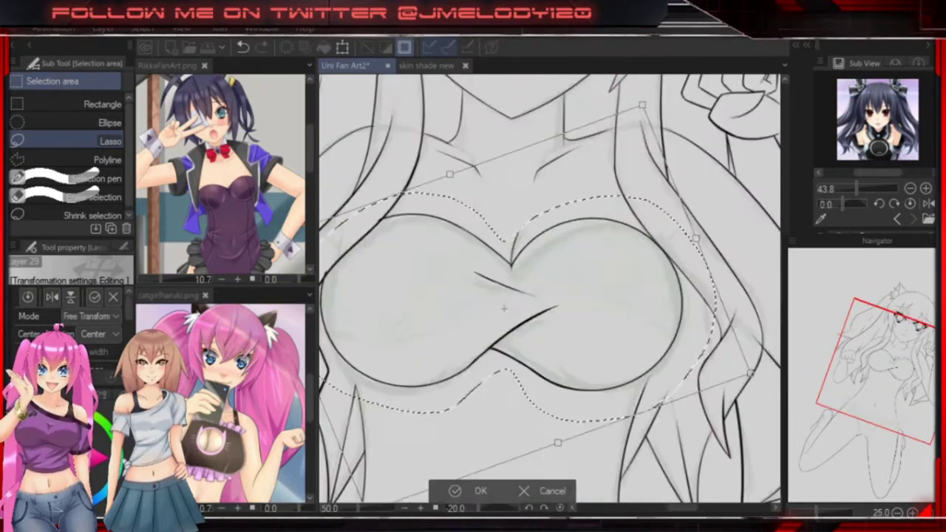
scroll(519, 353, "down", 3)
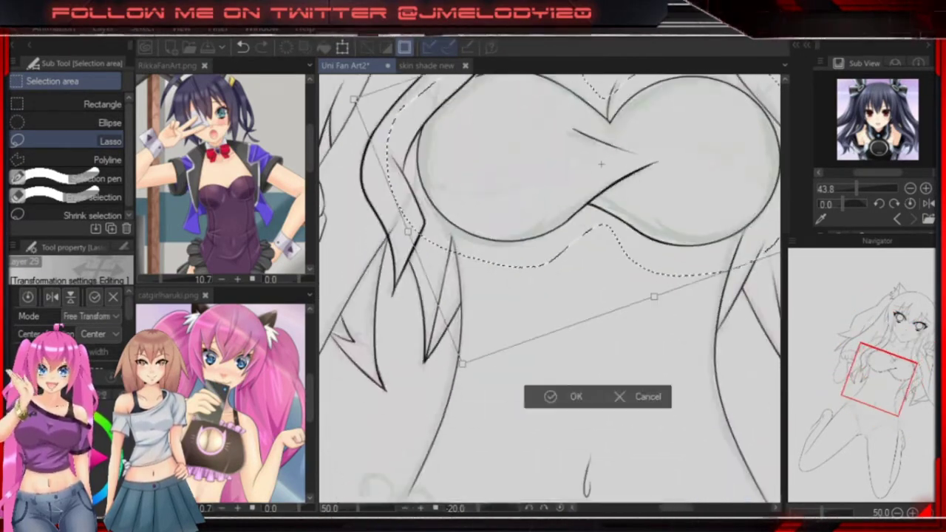
key("Return")
Select a section of the chest outline with the Selection pen and reshape it by its corners using Free Transform.
scroll(551, 288, "up", 10)
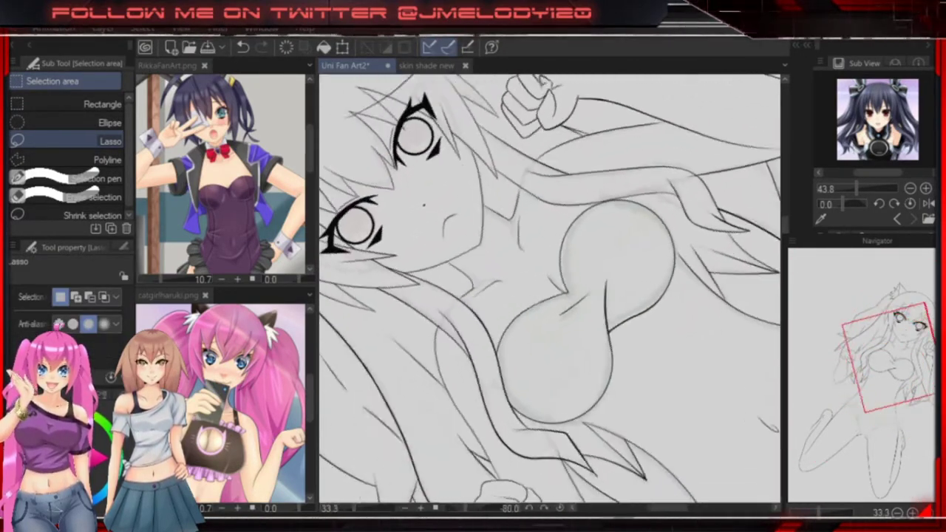
left_click(95, 178)
left_click_drag(518, 135, 459, 318)
key("ctrl+t")
left_click_drag(412, 380, 421, 389)
left_click_drag(437, 99, 437, 91)
left_click_drag(658, 398, 648, 385)
left_click_drag(695, 125, 707, 131)
left_click_drag(437, 92, 444, 80)
key("Return")
Select the outer and lower curve on the raised-fist side, reshape it using Free Transform, and deselect.
left_click_drag(625, 272, 634, 206)
key("ctrl+t")
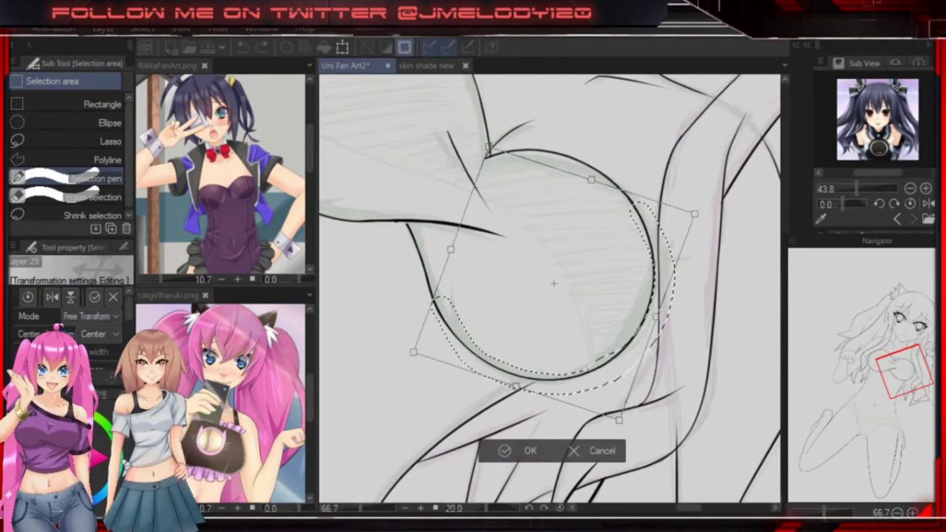
left_click(506, 451)
mouse_move(484, 157)
left_mouse_down()
mouse_move(629, 193)
mouse_move(518, 259)
mouse_move(432, 325)
left_mouse_up()
key("ctrl+d")
Touch up the chest outline with the Ri Detailed Lineart pen at size 15.
key("p")
mouse_move(620, 149)
left_mouse_down()
mouse_move(543, 209)
mouse_move(577, 222)
mouse_move(606, 258)
left_mouse_up()
key("e")
key("p")
Select another curve of the chest outline and adjust it using Free Transform.
key("m")
mouse_move(533, 414)
left_mouse_down()
mouse_move(458, 255)
mouse_move(654, 137)
left_mouse_up()
key("ctrl+t")
left_click_drag(665, 414, 636, 458)
key("Return")
Refine the lower centre junction where the chest curves meet and undo the last stroke.
key("p")
scroll(550, 327, "up", 3)
key("ctrl+z")
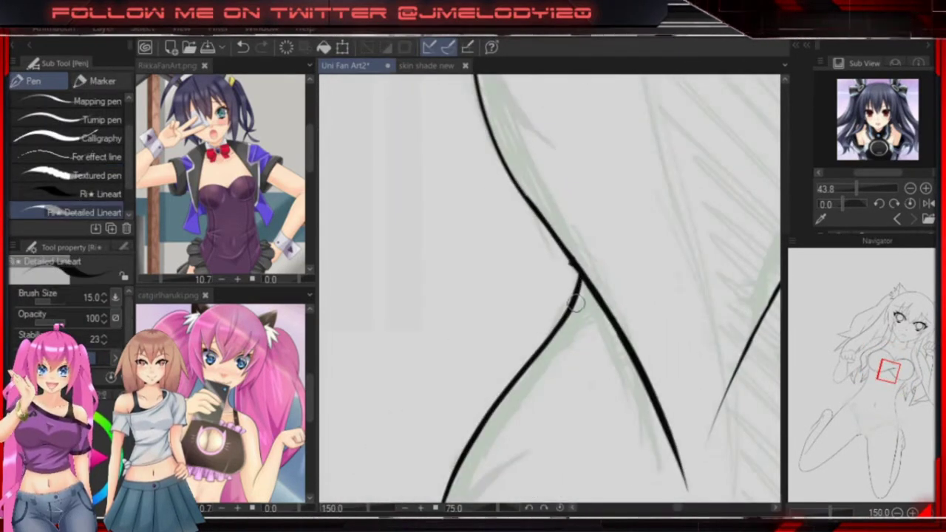
key("e")
Select the upper chest curve on the lowered-fist side with the Selection pen and reshape it using Free Transform.
key("ctrl+0")
scroll(651, 251, "up", 3)
scroll(651, 252, "up", 3)
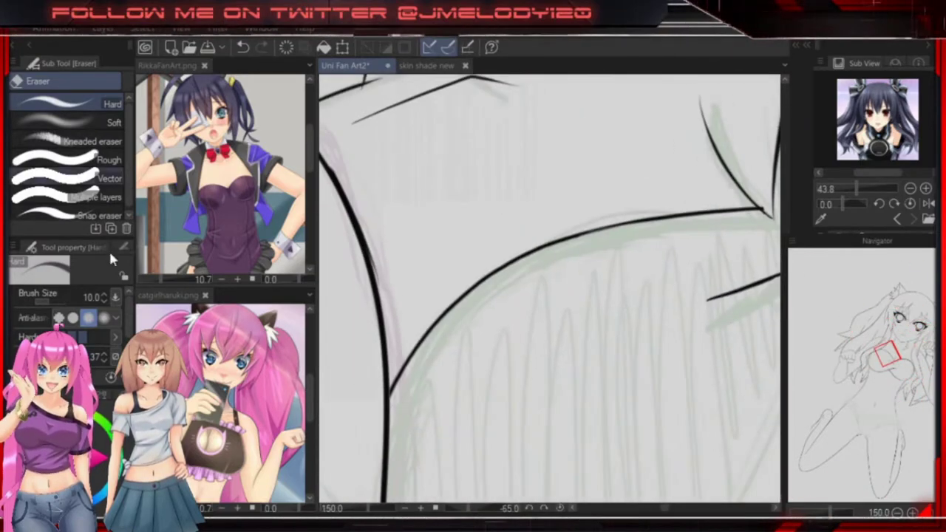
key("m")
left_click_drag(380, 328, 687, 249)
key("ctrl+t")
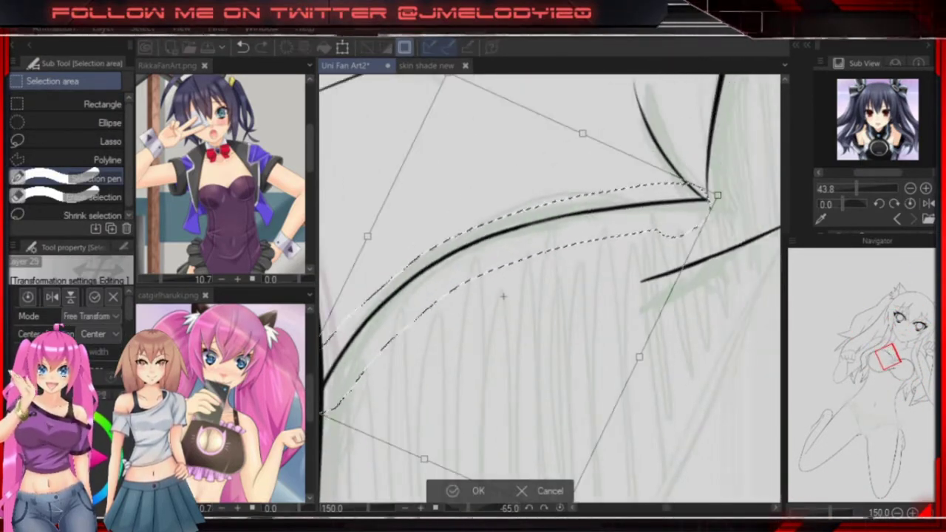
key("Return")
Select a further section of the chest outline with the size 40 Selection pen and fine-tune it using Free Transform.
key("ctrl+0")
scroll(590, 275, "up", 5)
left_click_drag(401, 198, 629, 215)
key("ctrl+t")
key("Return")
scroll(566, 232, "down", 10)
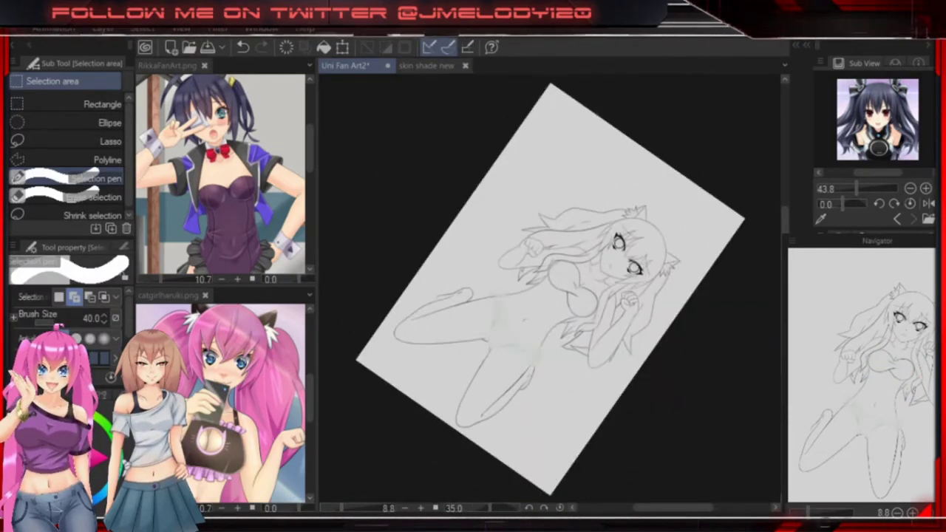
Ink the oval knot and the two small fold curls of the hip bow on the lowered-fist side.
key("p")
scroll(547, 281, "up", 8)
key("ctrl+z")
left_click_drag(522, 188, 511, 197)
key("ctrl+z")
left_click_drag(477, 235, 499, 227)
left_click_drag(557, 226, 573, 229)
Try to ink the hip bow's first loop and undo the unwanted strokes.
left_click_drag(573, 229, 522, 296)
left_click_drag(487, 259, 607, 309)
left_click_drag(606, 309, 613, 275)
mouse_move(480, 287)
left_mouse_down()
mouse_move(570, 363)
mouse_move(611, 279)
mouse_move(730, 255)
left_mouse_up()
mouse_move(588, 200)
left_mouse_down()
mouse_move(553, 267)
mouse_move(584, 336)
left_mouse_up()
key("ctrl+z")
left_click_drag(517, 236, 562, 337)
key("ctrl+z")
key("ctrl+z")
key("ctrl+z")
key("ctrl+z")
Ink the rounded two-lobed loop of the hip bow on the side facing the body.
left_click_drag(665, 296, 575, 281)
mouse_move(534, 173)
left_mouse_down()
mouse_move(651, 200)
mouse_move(654, 222)
left_mouse_up()
key("ctrl+z")
left_click_drag(637, 255, 587, 314)
key("e")
key("p")
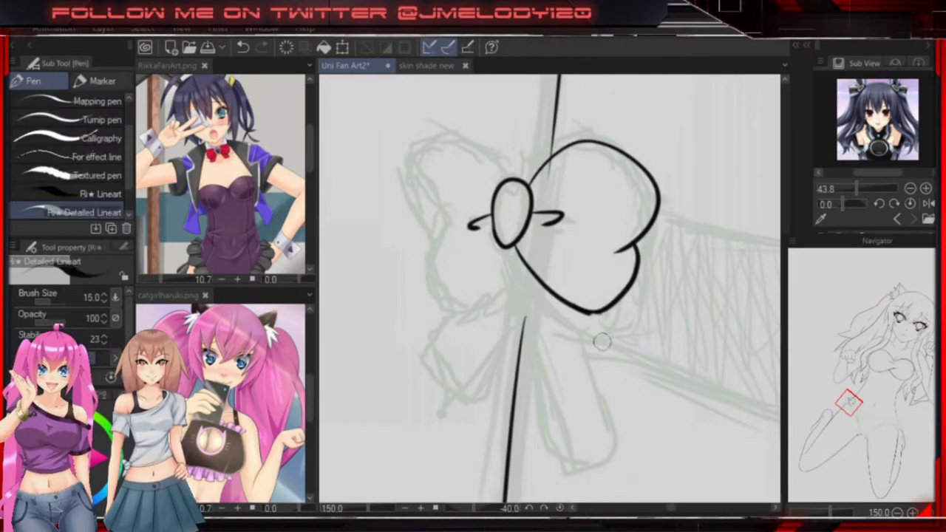
Ink the matching rounded loop on the outer side of the hip bow's knot.
left_click_drag(459, 318, 601, 318)
left_click_drag(632, 214, 643, 248)
left_click_drag(608, 323, 592, 244)
Ink the two ribbon tails hanging below the knot of the hip bow.
left_click_drag(658, 200, 612, 329)
left_click_drag(590, 235, 615, 330)
left_click_drag(660, 222, 696, 381)
left_click_drag(721, 238, 698, 377)
key("ctrl+z")
left_click_drag(651, 194, 670, 226)
Trim the overshooting corners of the ribbon tails with the Hard eraser at size 10 and re-ink their edges.
key("e")
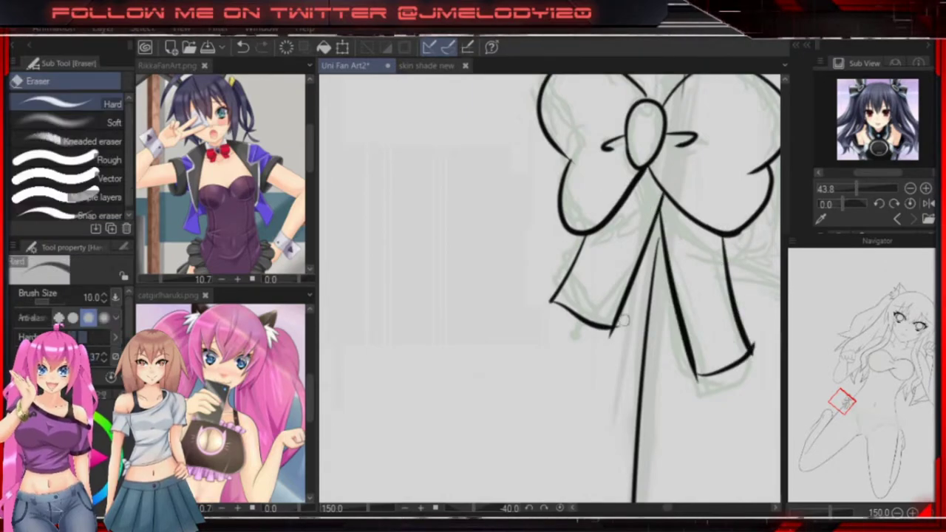
left_click_drag(703, 392, 616, 371)
key("p")
left_click_drag(657, 335, 682, 480)
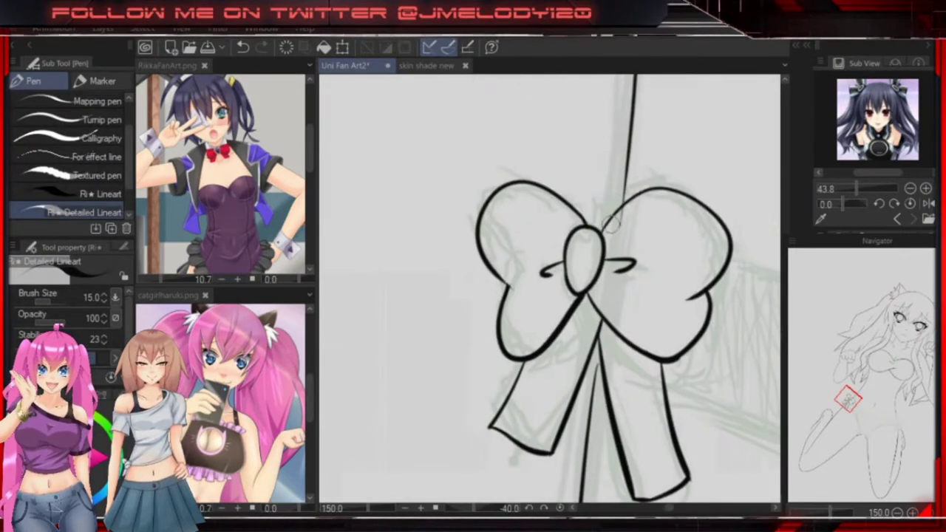
left_click_drag(621, 389, 612, 309)
Ink the knot, crease marks and body-side loop of the bow on the other hip.
key("ctrl+0")
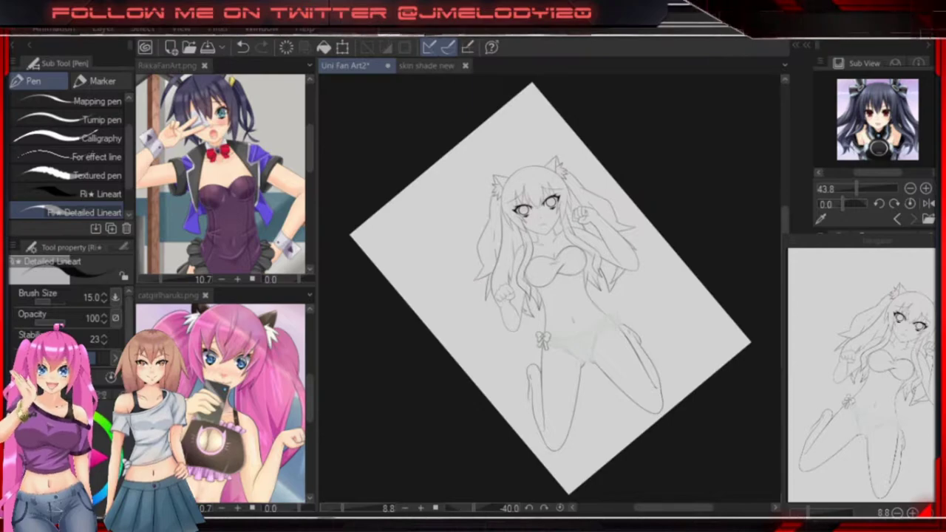
scroll(616, 243, "up", 5)
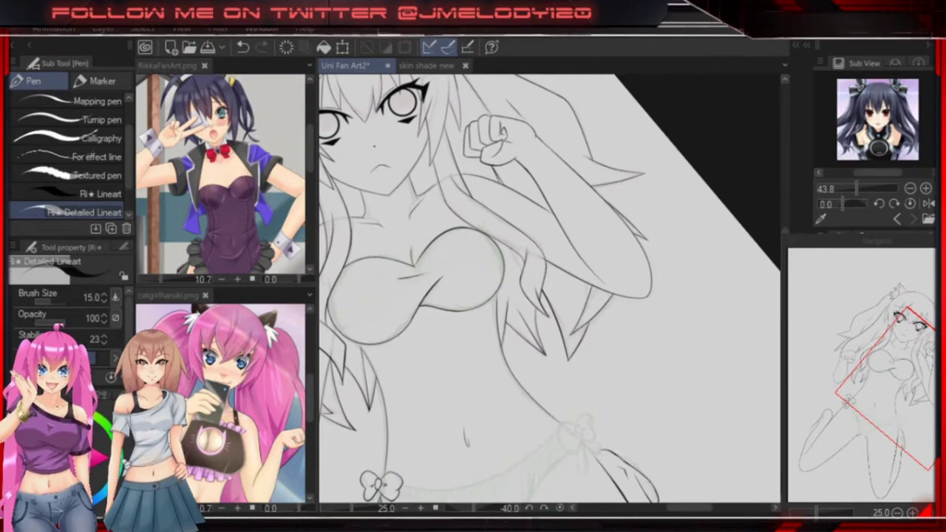
left_click_drag(547, 414, 547, 325)
scroll(555, 368, "up", 6)
mouse_move(640, 270)
left_mouse_down()
mouse_move(658, 231)
mouse_move(643, 292)
mouse_move(647, 259)
left_mouse_up()
left_click_drag(721, 259, 739, 241)
left_click_drag(584, 222, 636, 374)
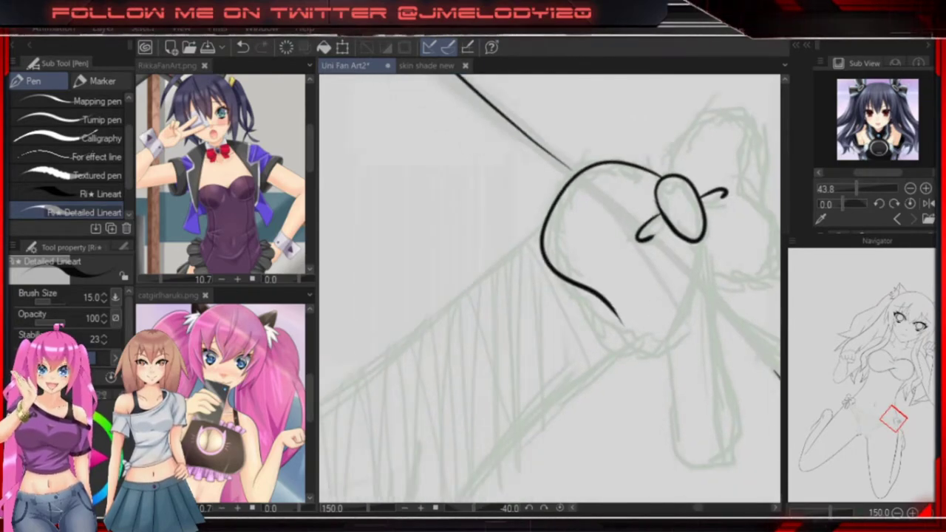
left_click_drag(621, 325, 643, 355)
left_click_drag(518, 222, 429, 281)
Ink the outer loop and the two ribbon tails of the second hip bow.
left_click_drag(573, 311, 547, 495)
left_click_drag(584, 337, 606, 503)
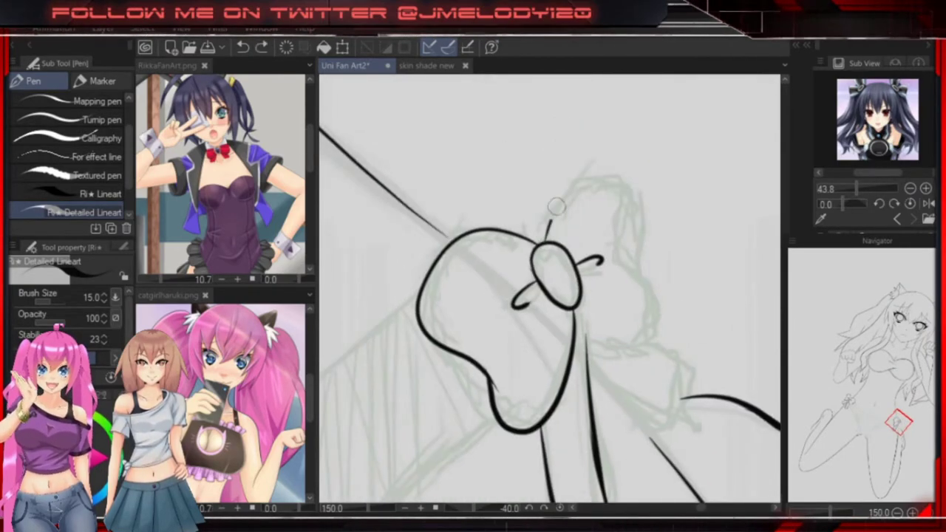
left_click_drag(546, 236, 636, 285)
left_click_drag(562, 333, 564, 278)
mouse_move(628, 296)
left_mouse_down()
mouse_move(669, 370)
mouse_move(629, 366)
left_mouse_up()
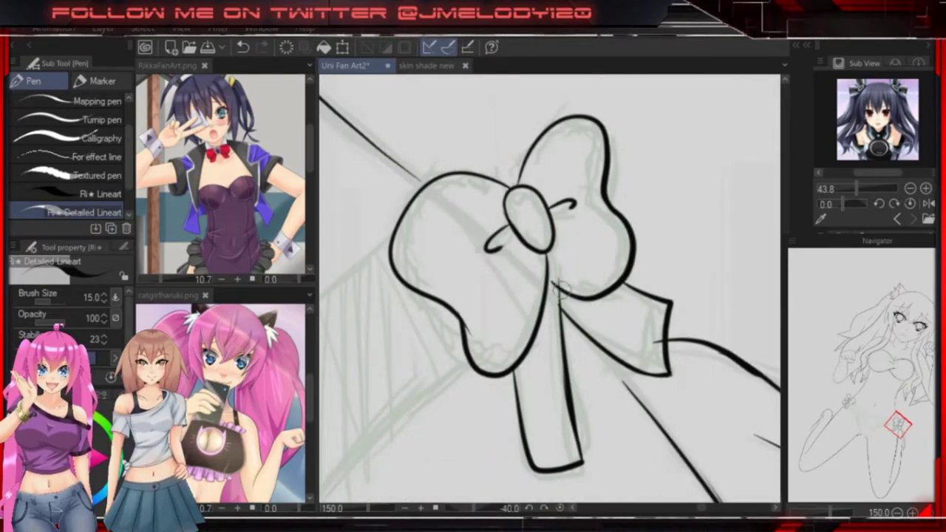
key("e")
key("ctrl+0")
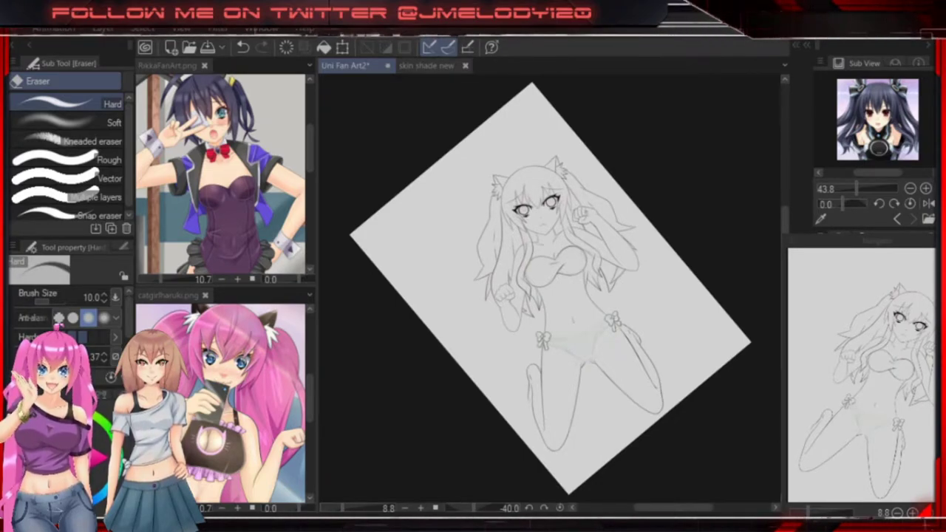
Ink the curved waistband of the bikini bottom from one hip bow to the other.
scroll(551, 288, "up", 2)
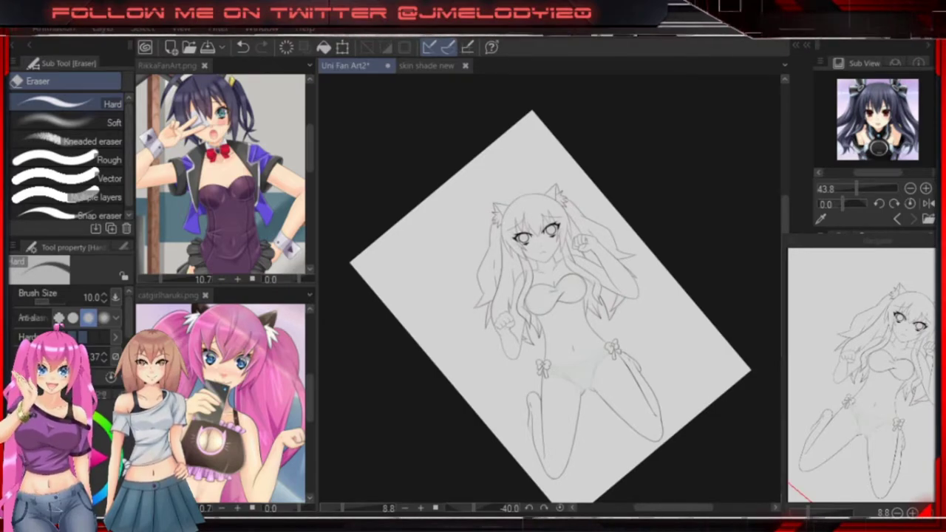
scroll(555, 200, "up", 5)
scroll(682, 272, "down", 5)
scroll(592, 333, "up", 8)
key("p")
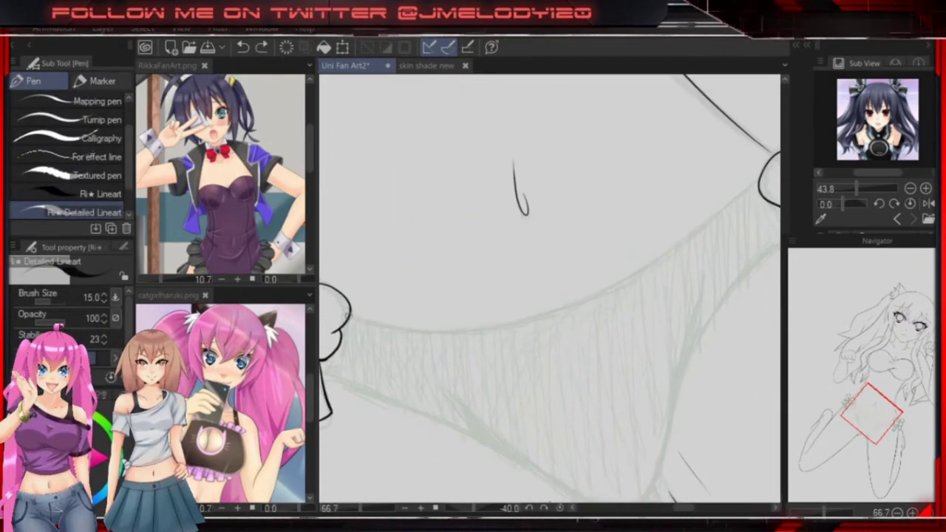
key("ctrl+z")
mouse_move(348, 320)
left_mouse_down()
mouse_move(601, 302)
mouse_move(573, 303)
mouse_move(690, 230)
mouse_move(769, 159)
left_mouse_up()
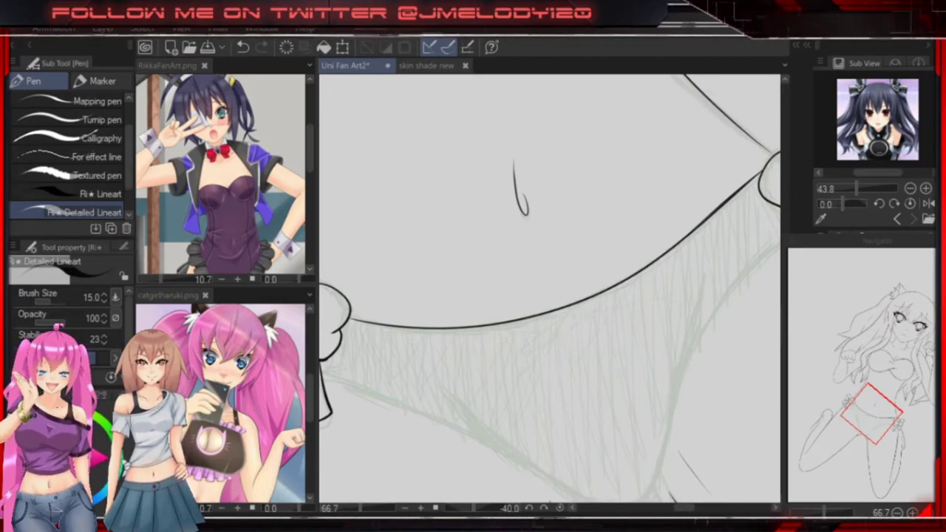
Re-ink the waistband curve where it runs up to the first hip bow, erasing the doubled part of the line.
mouse_move(674, 304)
left_mouse_down()
mouse_move(650, 364)
mouse_move(598, 404)
mouse_move(533, 414)
mouse_move(473, 388)
left_mouse_up()
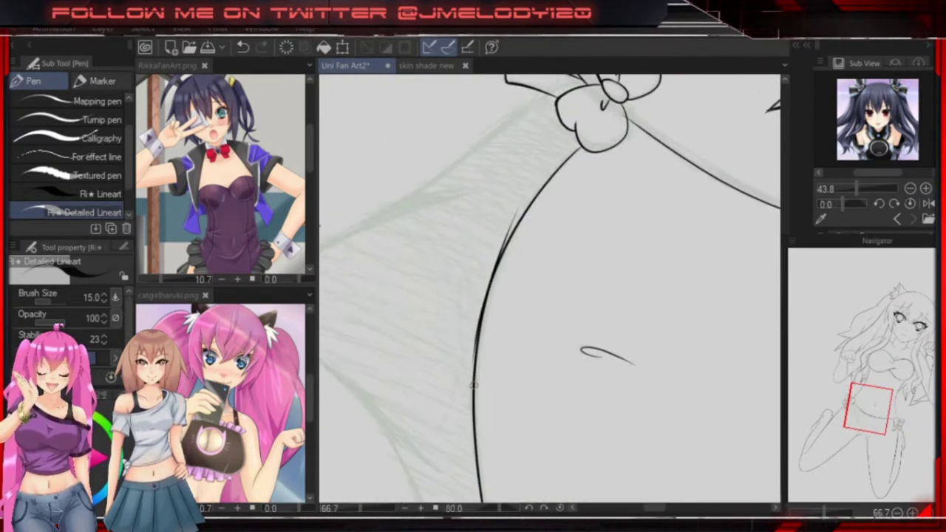
left_click_drag(477, 325, 570, 167)
key("ctrl+z")
left_click_drag(488, 298, 588, 139)
key("e")
left_click_drag(497, 244, 489, 294)
key("p")
left_click_drag(476, 349, 521, 226)
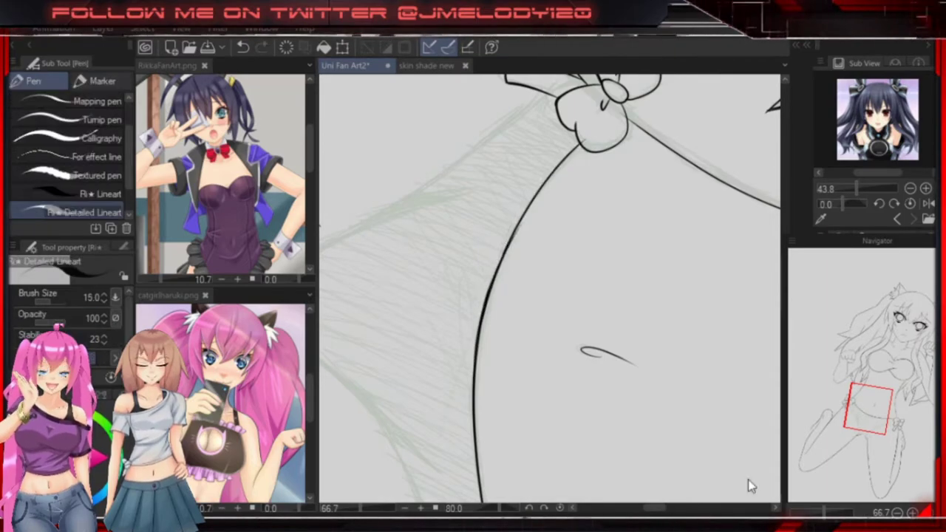
Ink the leg opening of the bikini bottom from the second hip bow down around the crotch.
key("ctrl+0")
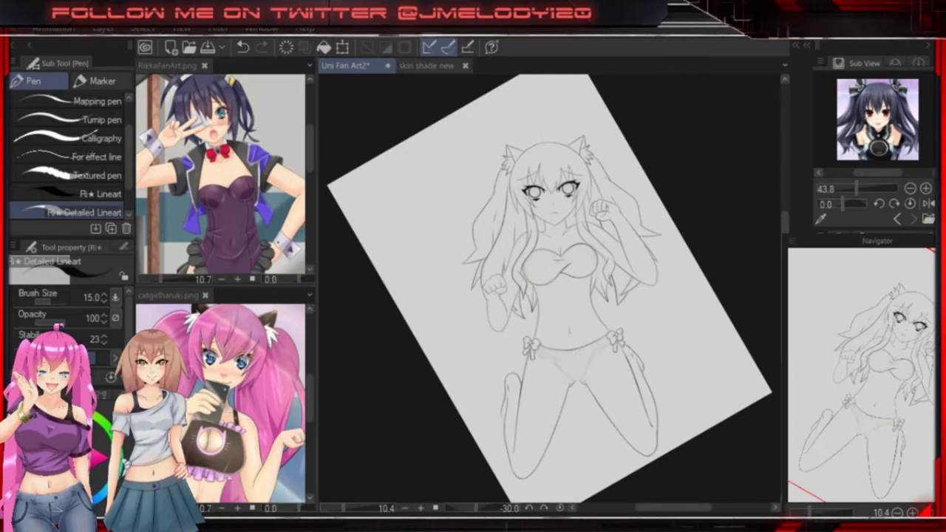
scroll(577, 369, "up", 6)
left_click_drag(656, 191, 531, 399)
key("ctrl+z")
key("ctrl+y")
key("ctrl+z")
key("ctrl+y")
key("ctrl+z")
left_click_drag(728, 185, 531, 403)
key("e")
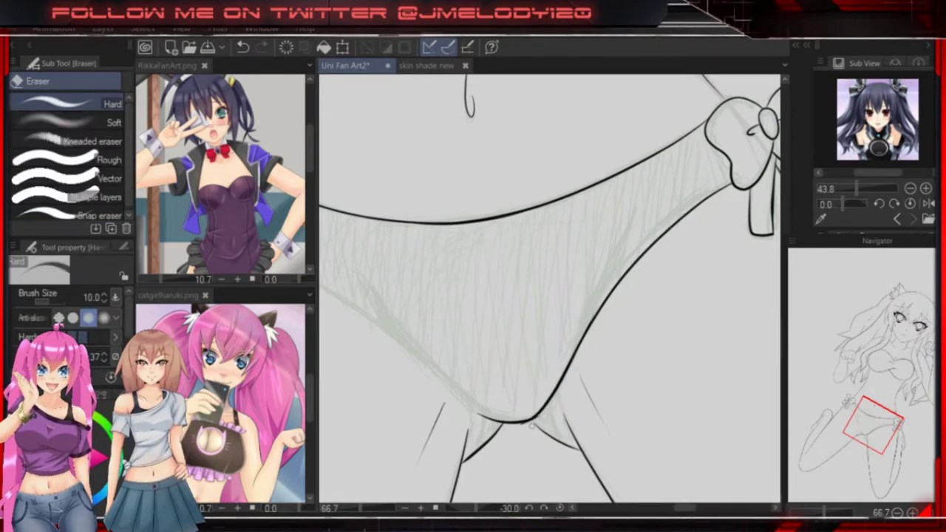
Clean up the crotch curve and ink the opposite leg opening up to the first hip bow.
scroll(577, 333, "up", 2)
key("p")
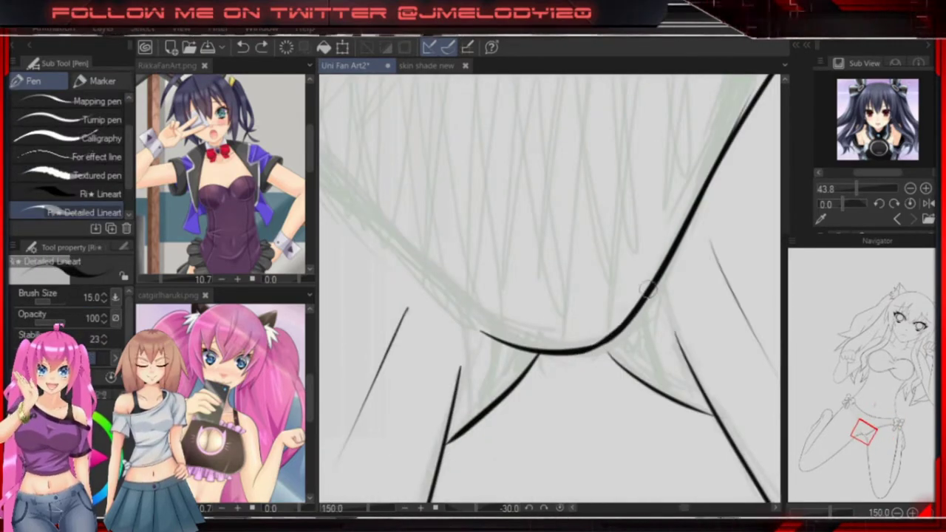
scroll(601, 287, "up", 3)
key("e")
key("p")
scroll(601, 286, "down", 3)
mouse_move(601, 286)
left_mouse_down()
mouse_move(673, 160)
mouse_move(701, 137)
left_mouse_up()
scroll(673, 160, "up", 2)
key("ctrl+z")
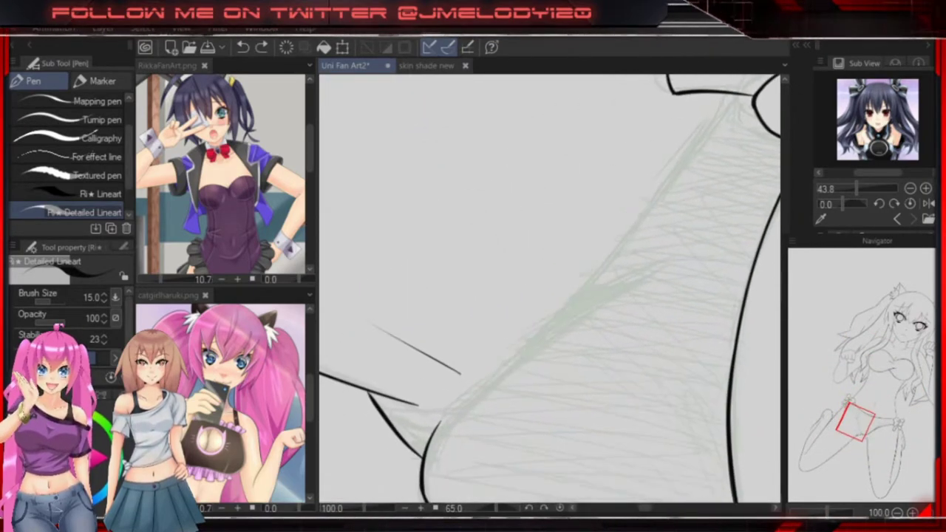
left_click_drag(423, 460, 727, 97)
Ink short fold creases on the bikini bottom along the leg opening and beside the first hip bow.
left_click_drag(488, 373, 606, 269)
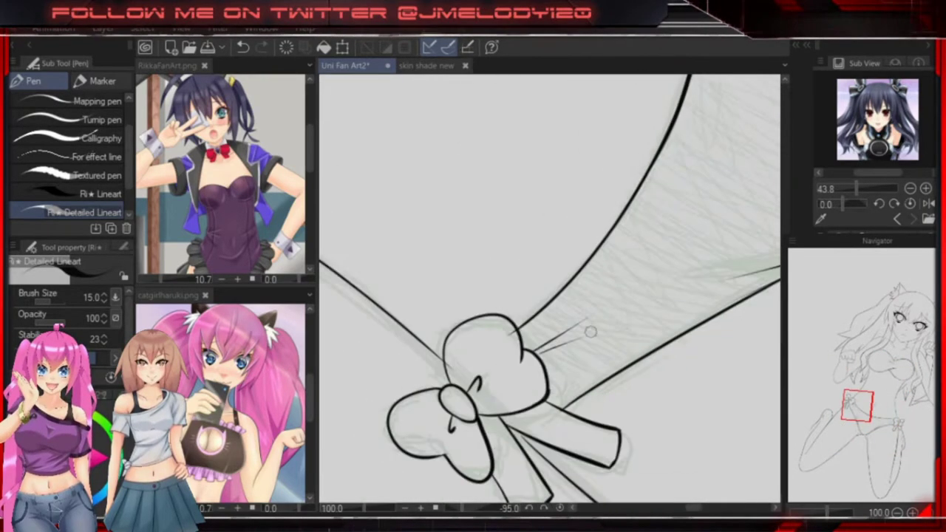
key("e")
key("p")
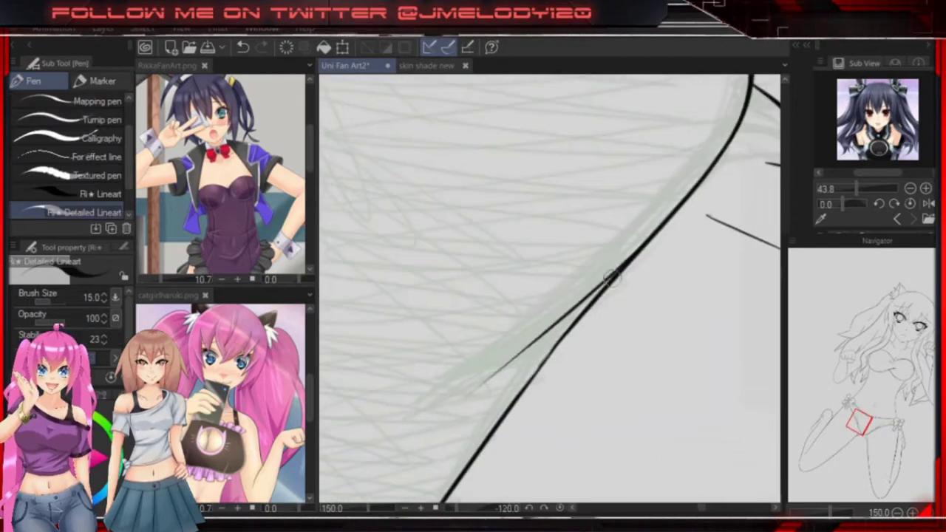
key("e")
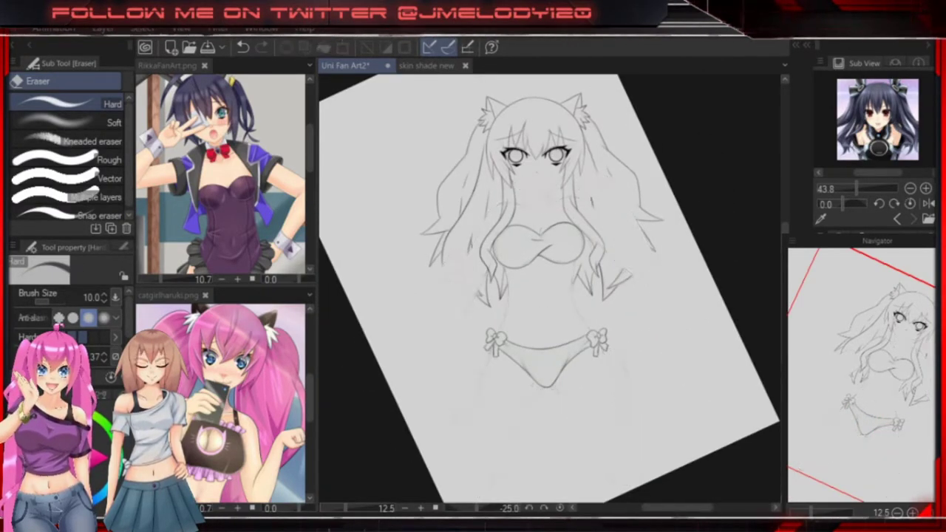
key("p")
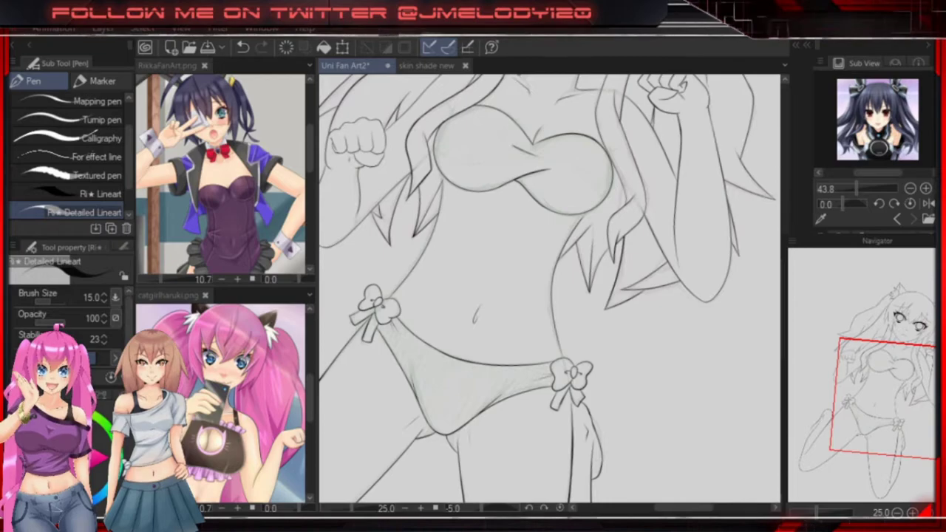
Touch up the torso's side contour between the underside of the bust and the pointed hair strands.
scroll(606, 211, "up", 3)
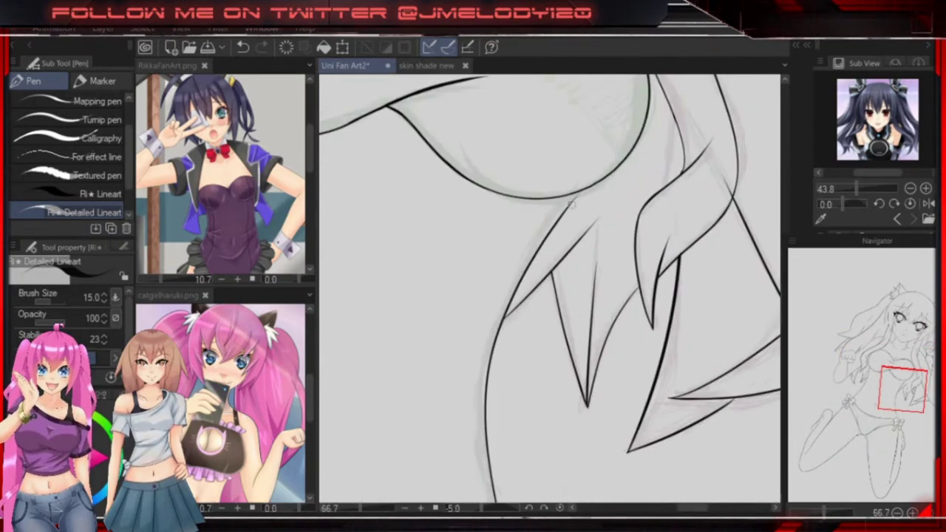
key("e")
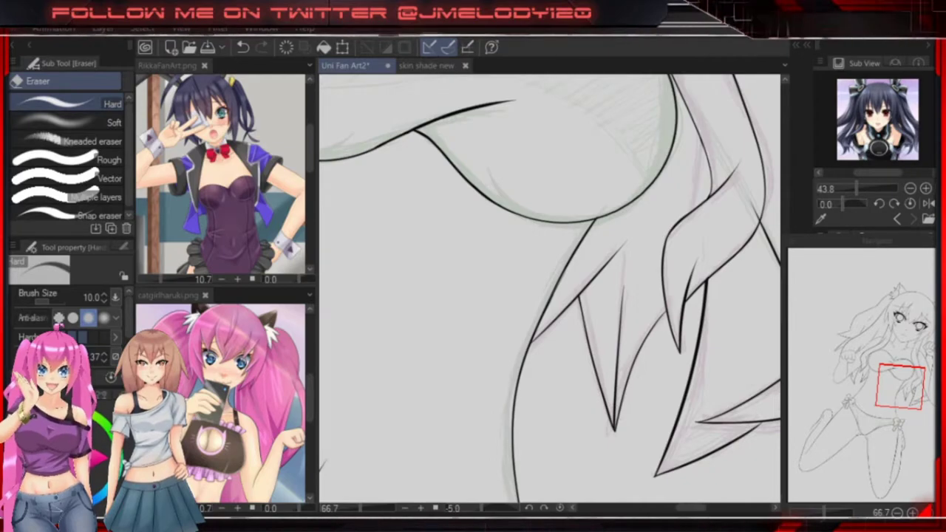
scroll(684, 146, "up", 4)
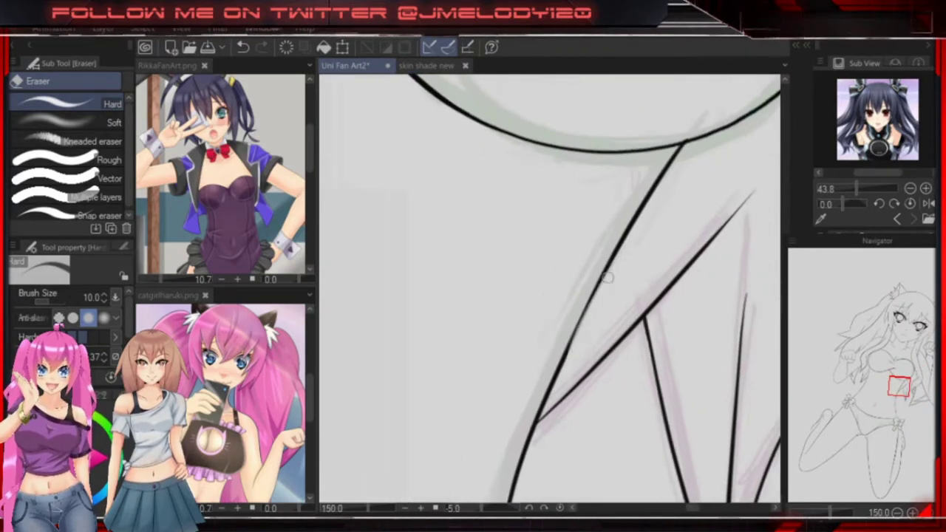
key("p")
key("ctrl+z")
left_click_drag(684, 146, 551, 384)
key("ctrl+z")
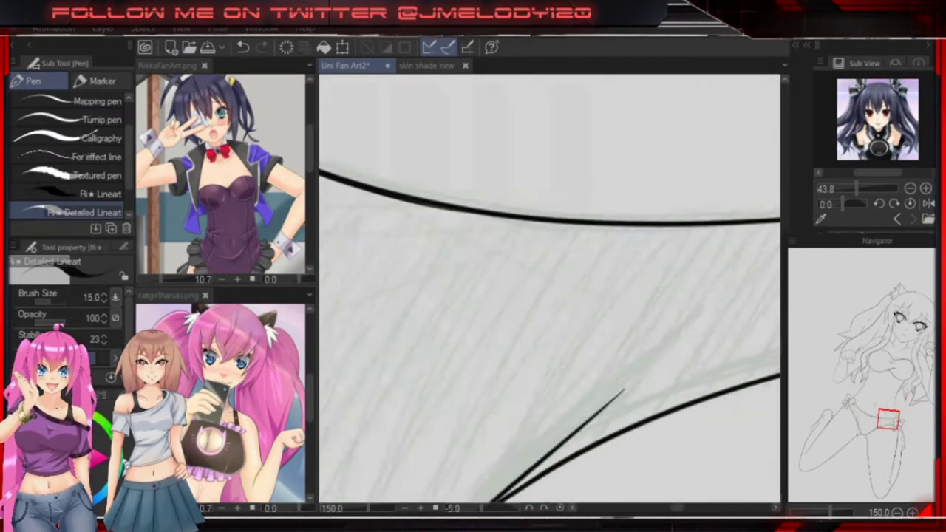
Touch up the bikini bottom's fold creases and edges near both hip bows with the Hard eraser and Ri★ Detailed Lineart pen.
key("e")
key("p")
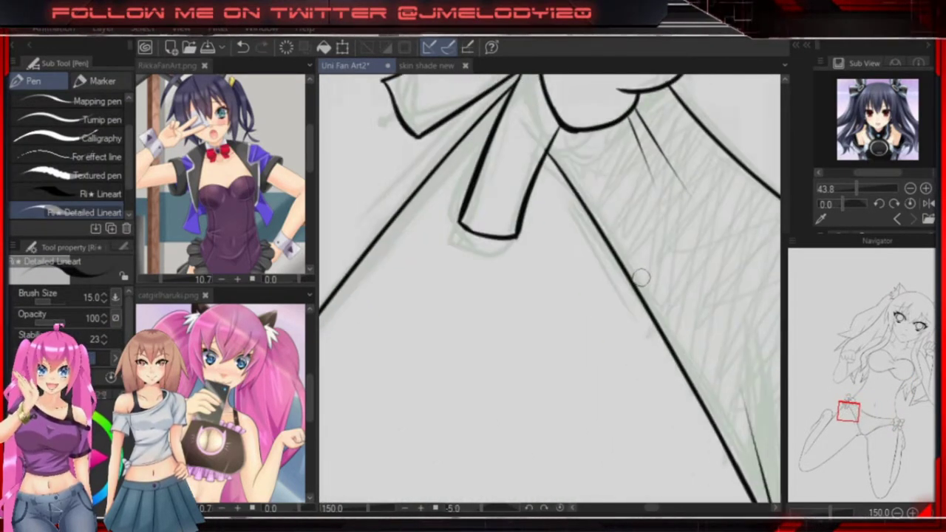
scroll(640, 275, "down", 4)
scroll(587, 223, "up", 4)
Trim the shoulder and collarbone lines where they meet the long hair strands with the Hard eraser at size 10.
key("e")
scroll(577, 256, "up", 1)
key("p")
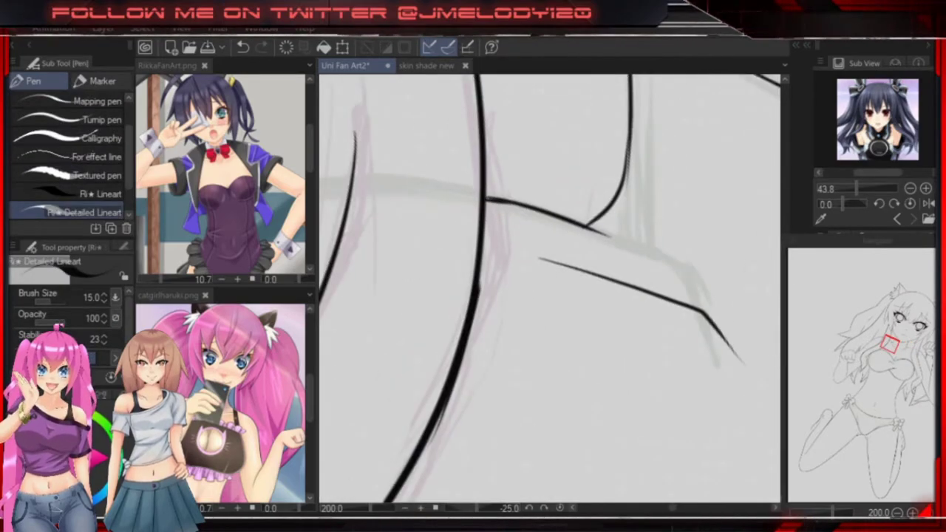
scroll(550, 288, "down", 4)
scroll(550, 288, "up", 3)
key("e")
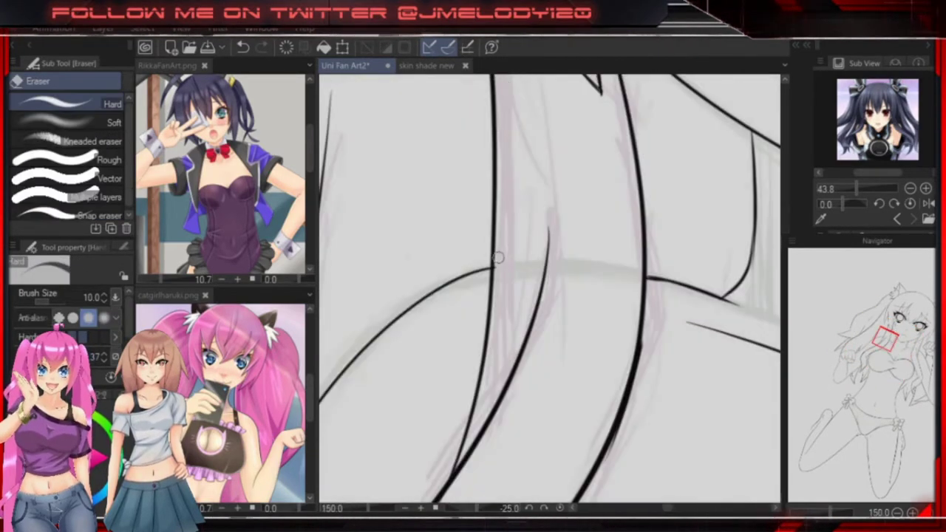
scroll(500, 361, "down", 3)
scroll(501, 360, "up", 3)
scroll(500, 361, "up", 1)
scroll(501, 360, "down", 3)
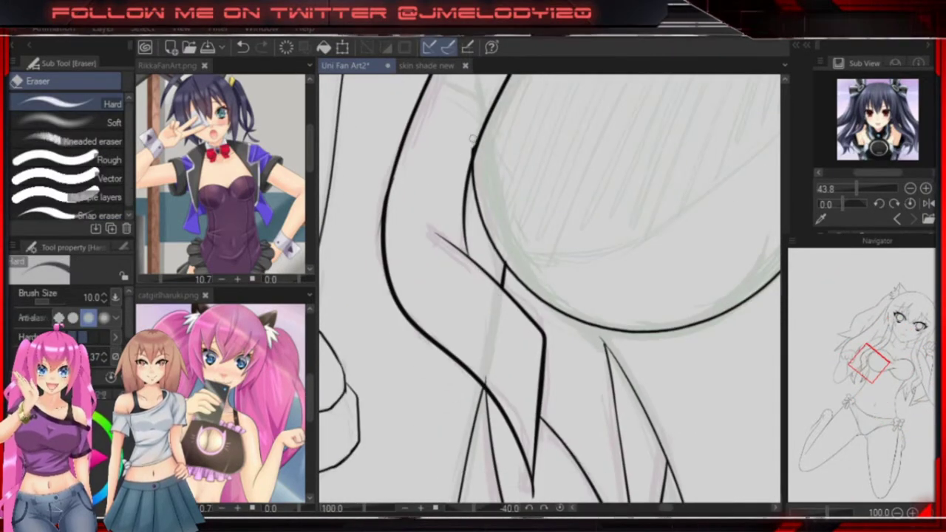
Clean up the overlap between the bust outline and the hair strands, re-inking a short line and erasing the excess.
scroll(466, 158, "down", 4)
scroll(465, 158, "up", 4)
scroll(665, 319, "down", 4)
scroll(665, 320, "up", 8)
key("p")
left_click_drag(512, 282, 514, 370)
key("e")
scroll(513, 333, "up", 2)
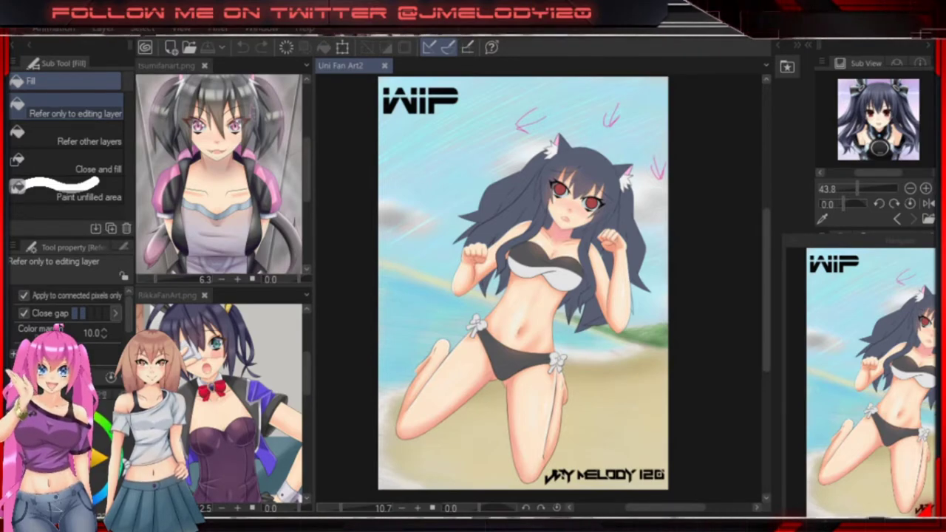
Shade the whites of both eyes in blue with the Soft airbrush at size 40.
key("minus")
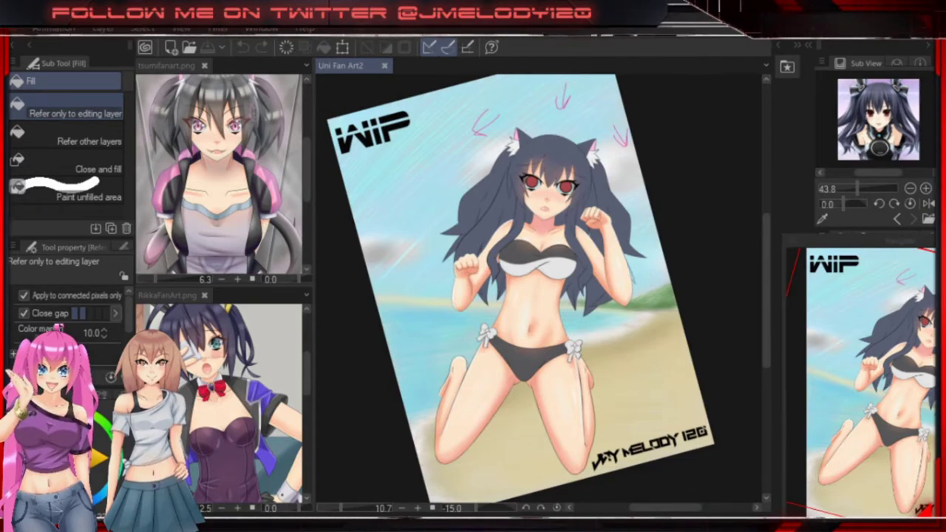
key("ctrl+d")
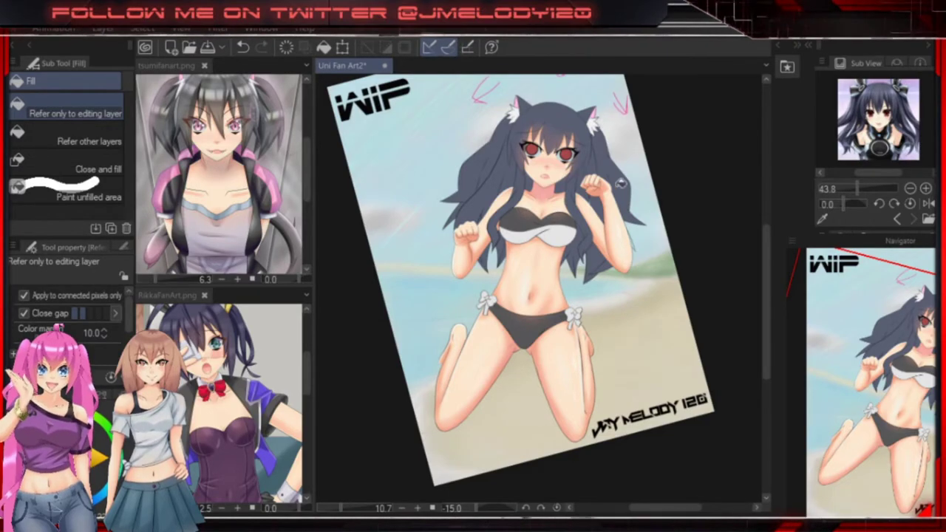
key("b")
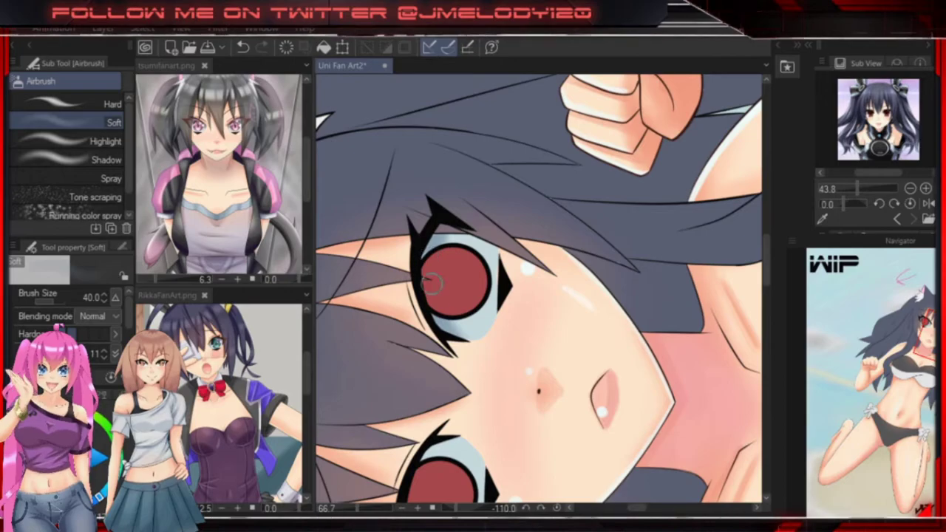
scroll(429, 259, "down", 5)
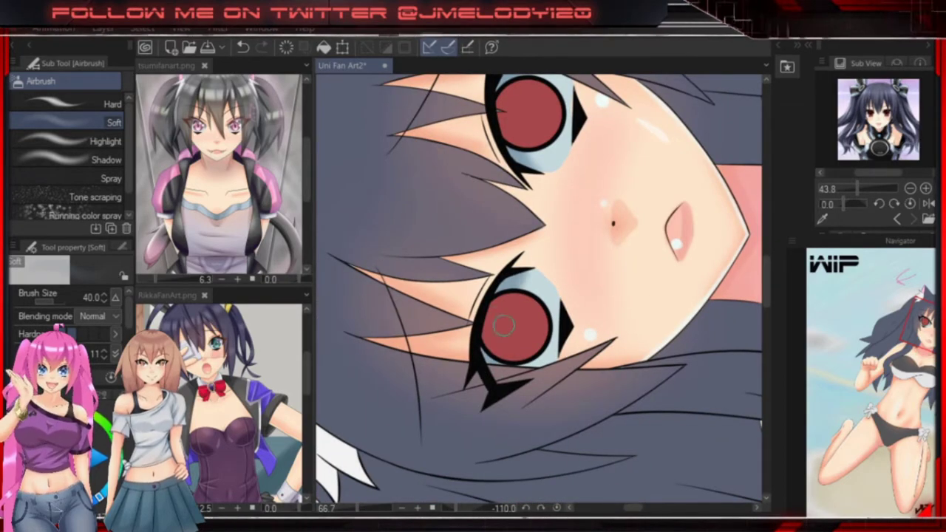
scroll(522, 281, "up", 4)
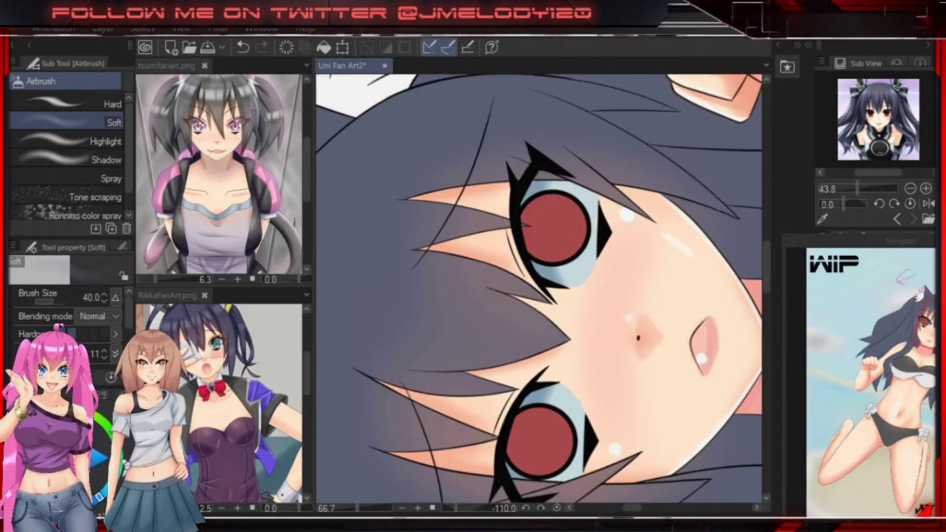
scroll(591, 241, "down", 5)
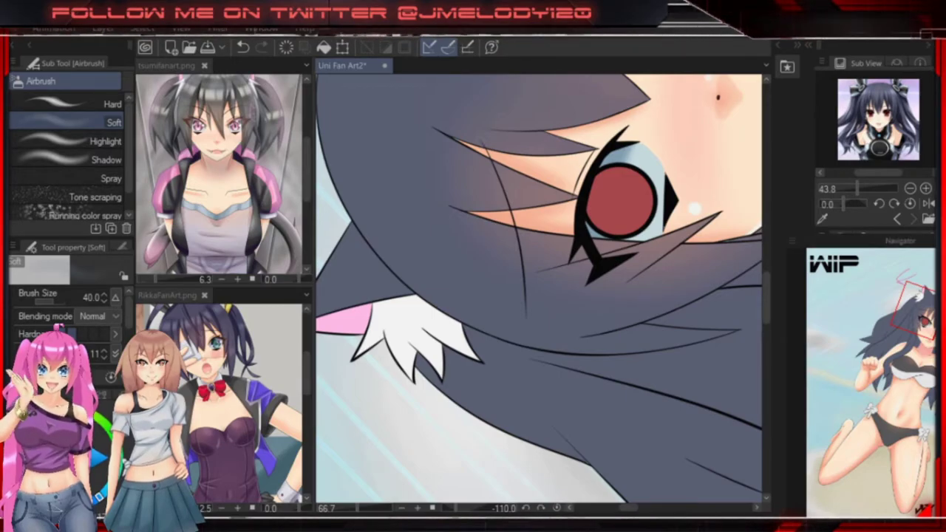
Ink a bent dividing line across both irises with the Ri★ Detailed Lineart pen at size 17 and fill their upper parts dark red.
key("p")
scroll(598, 310, "up", 2)
key("minus")
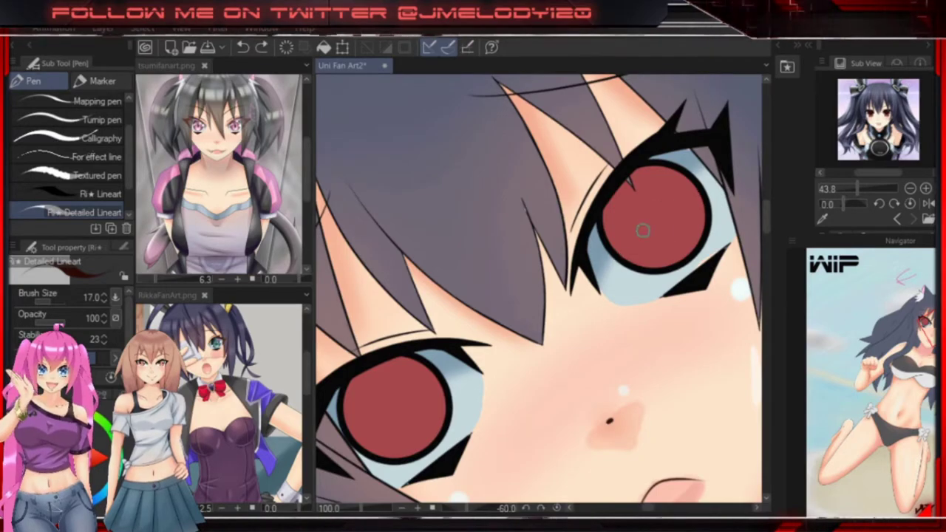
left_click_drag(624, 241, 676, 197)
left_click_drag(441, 365, 522, 305)
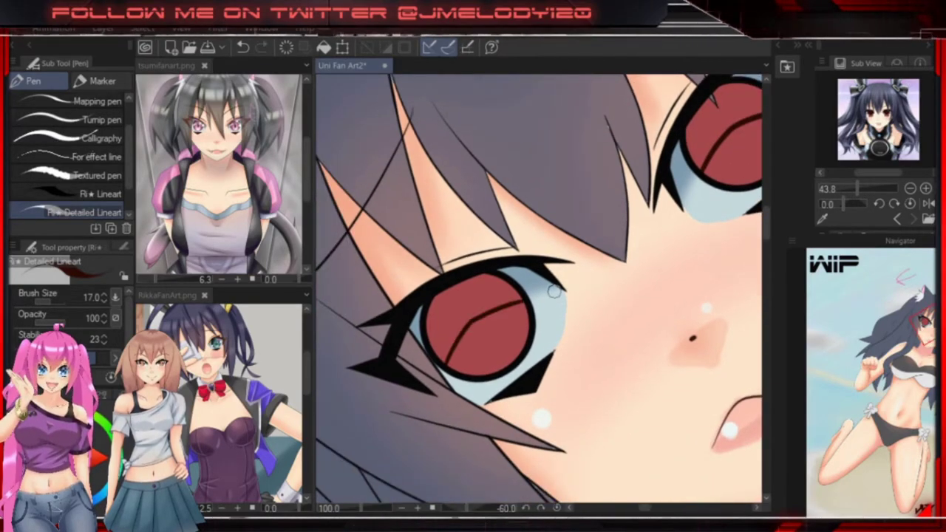
key("g")
left_click(443, 403)
left_click(702, 214)
Outline a rounded pupil below the dark area in each iris and fill it with the same dark red.
key("p")
mouse_move(627, 323)
left_mouse_down()
mouse_move(406, 375)
mouse_move(672, 363)
mouse_move(606, 384)
mouse_move(473, 366)
left_mouse_up()
key("ctrl+z")
key("g")
key("p")
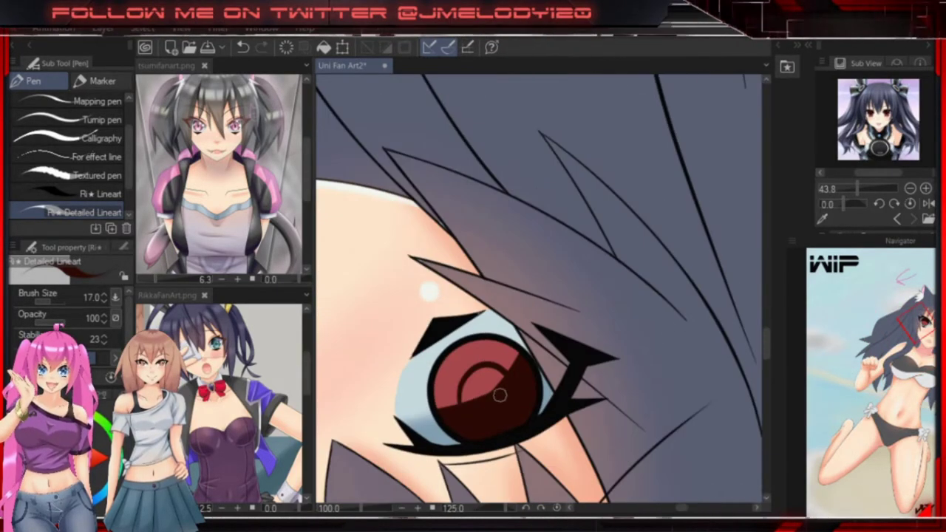
key("g")
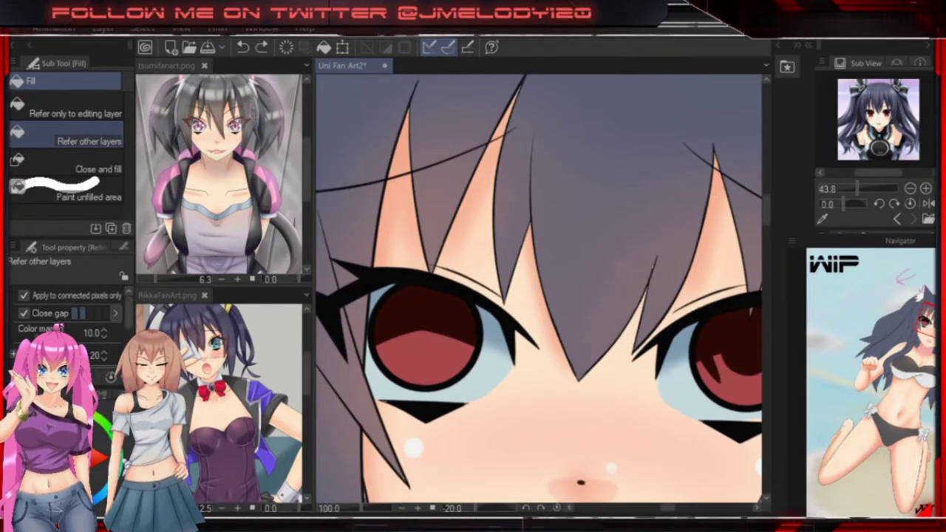
key("p")
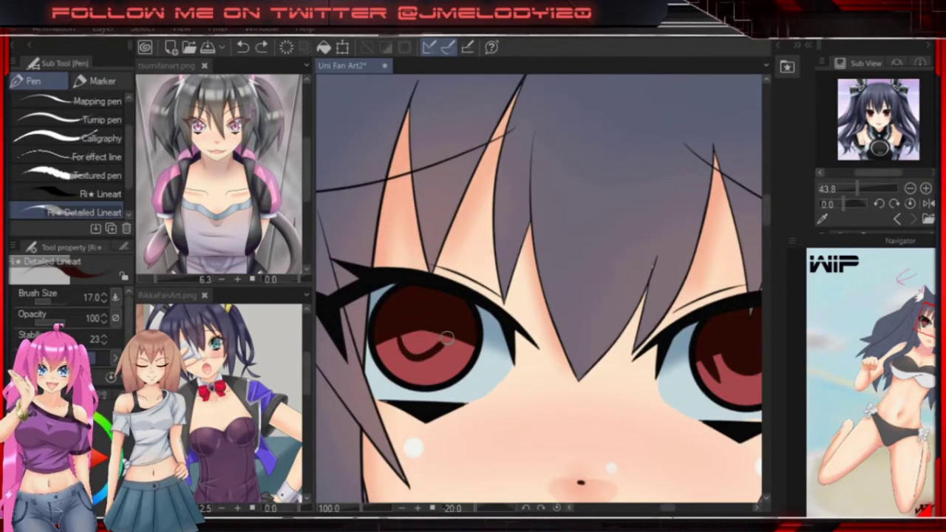
key("g")
left_click(420, 351)
key("p")
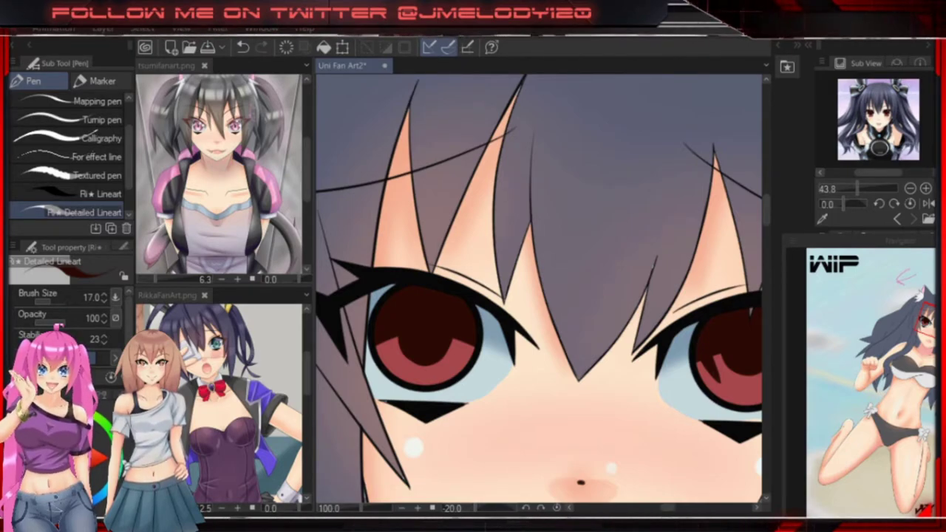
Ink finer curved details around the pupils in both irises with the Ri★ Detailed Lineart pen at size 8.
key("e")
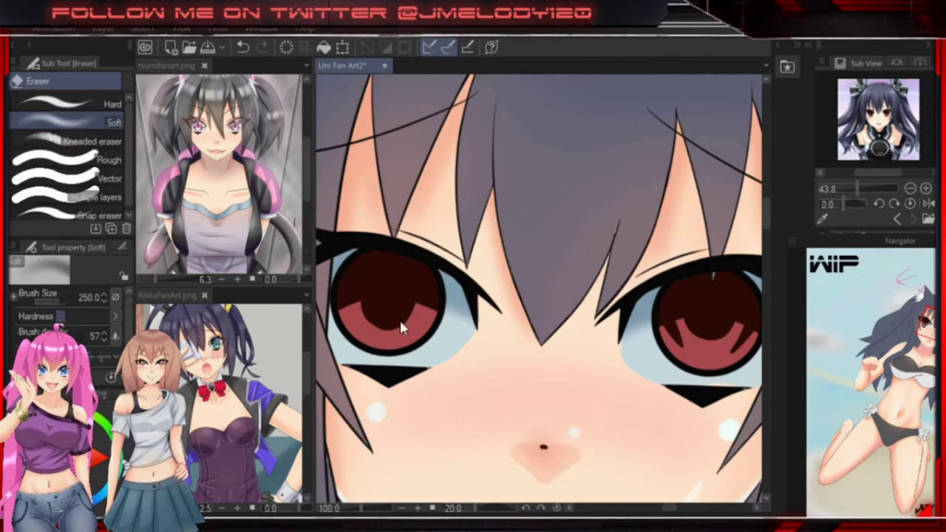
key("p")
scroll(381, 326, "up", 2)
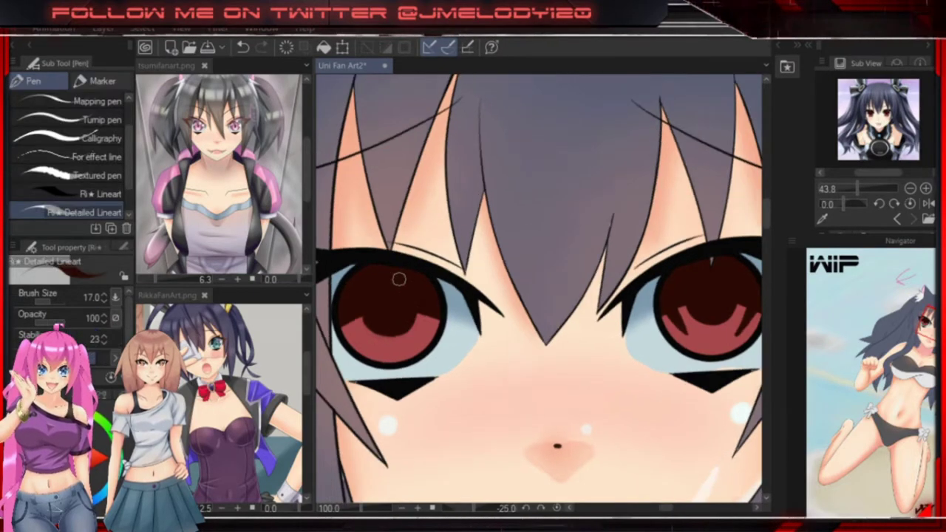
key("bracketleft")
key("bracketleft")
key("bracketleft")
key("bracketleft")
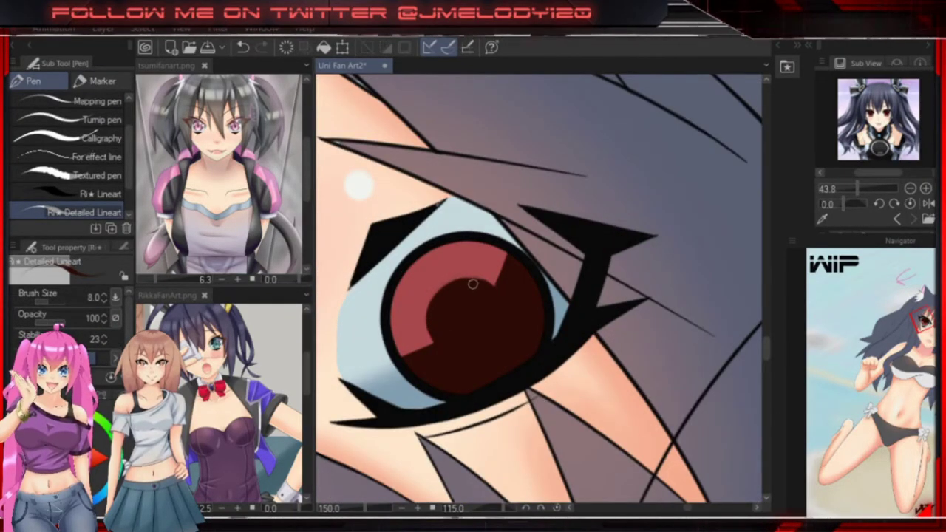
key("minus")
key("minus")
key("e")
key("p")
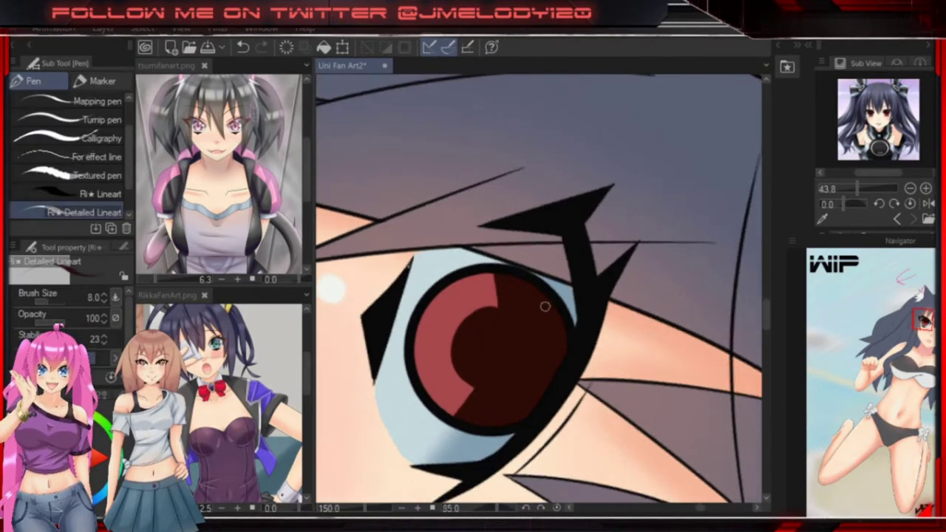
key("minus")
key("minus")
key("minus")
key("minus")
key("minus")
key("minus")
key("minus")
left_click_drag(677, 330, 654, 364)
key("ctrl+0")
key("ctrl+plus")
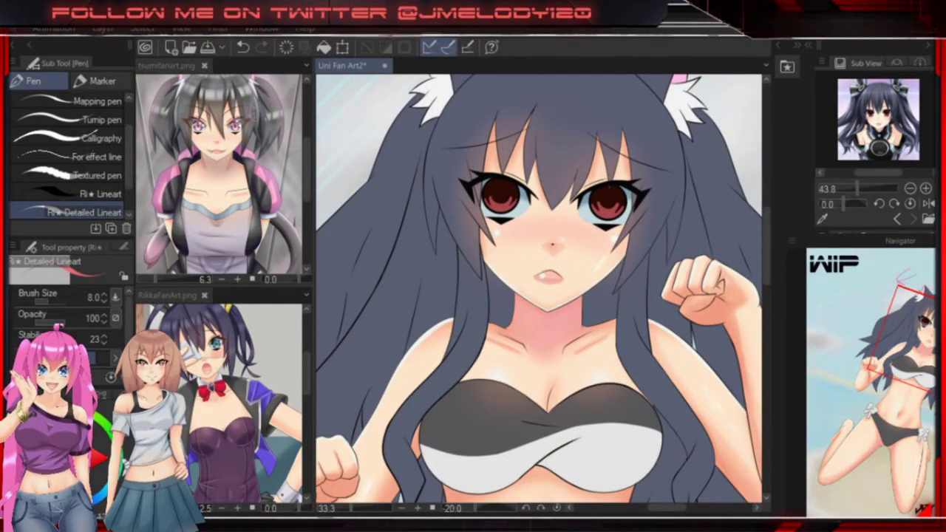
Airbrush a soft pink glow into the lower irises at size 40 and soften it with the Soft eraser at size 70.
key("b")
scroll(499, 216, "up", 2)
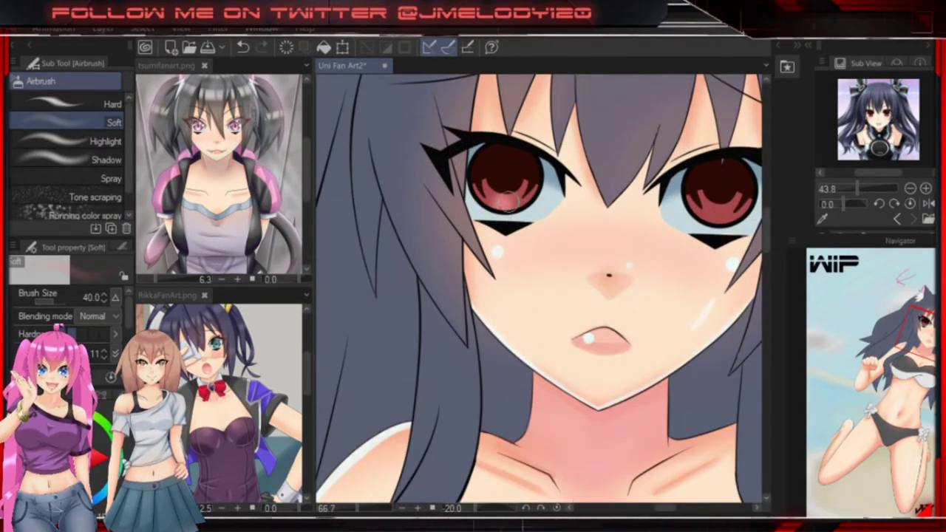
key("e")
left_click_drag(500, 204, 518, 269)
key("bracketleft")
key("bracketleft")
left_click_drag(603, 218, 490, 251)
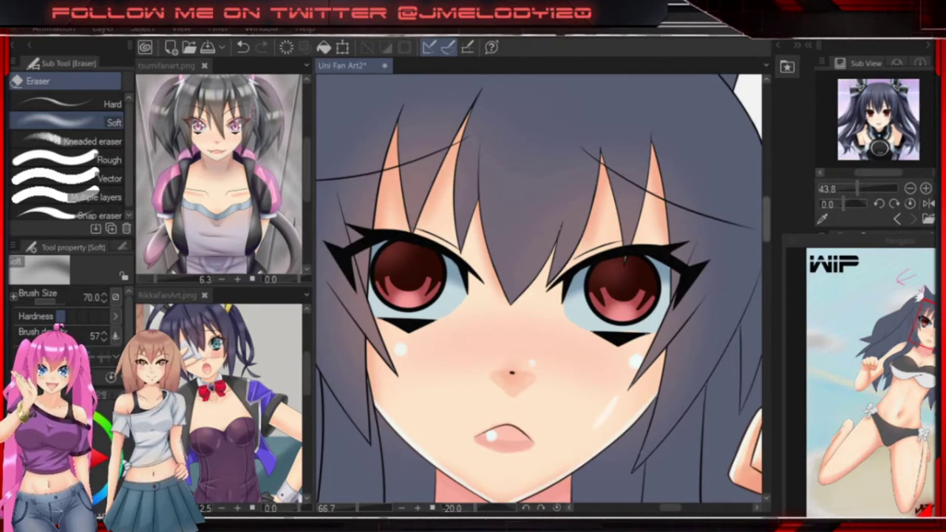
key("ctrl+0")
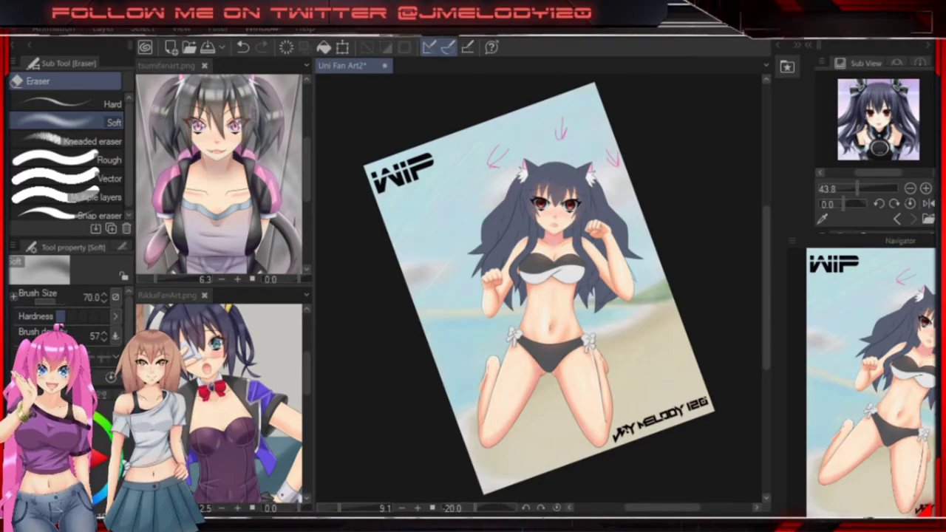
scroll(551, 207, "up", 8)
key("b")
scroll(554, 302, "up", 2)
scroll(674, 381, "down", 1)
key("ctrl+0")
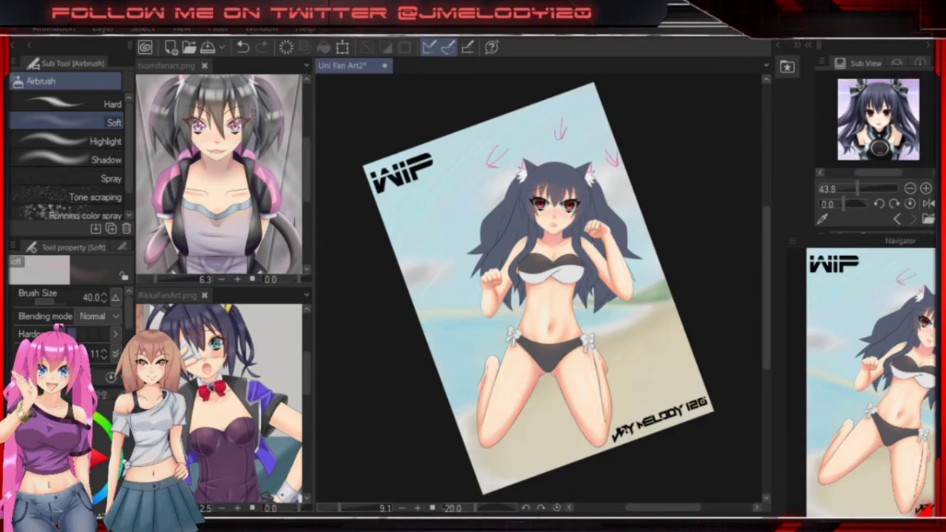
Sample a shading colour and paint dark folds on the bikini bottom beside the hip bows with Transparent watercolor at size 15.
scroll(551, 311, "up", 6)
key("i")
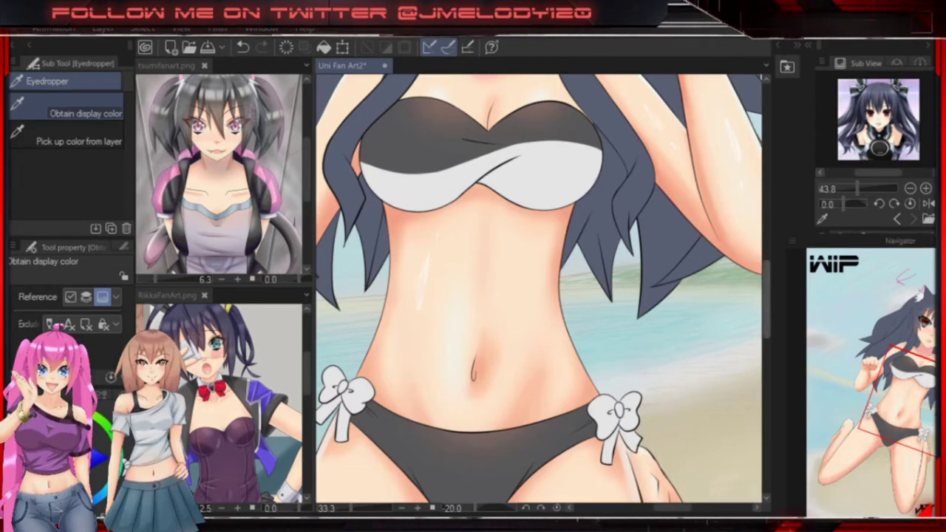
scroll(574, 402, "down", 2)
key("b")
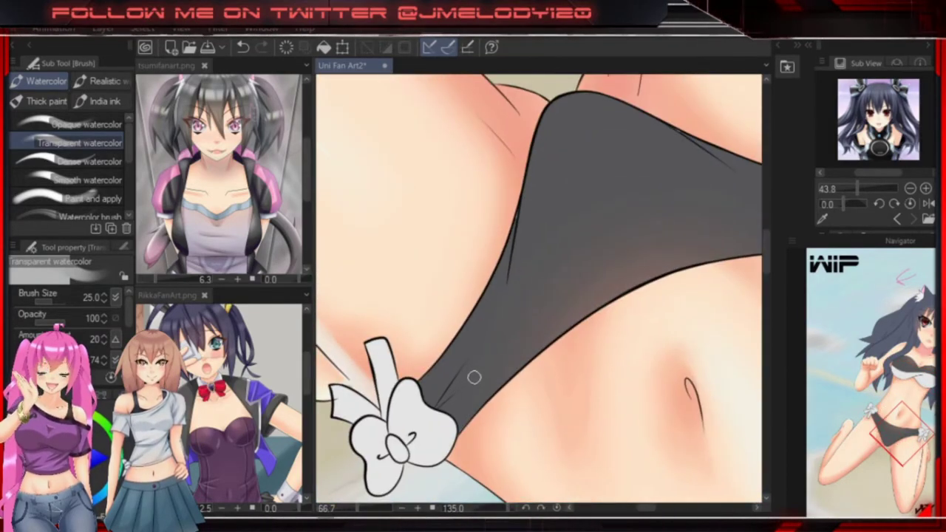
mouse_move(473, 376)
left_mouse_down()
mouse_move(461, 363)
mouse_move(465, 392)
mouse_move(450, 416)
mouse_move(493, 364)
mouse_move(598, 292)
mouse_move(662, 221)
left_mouse_up()
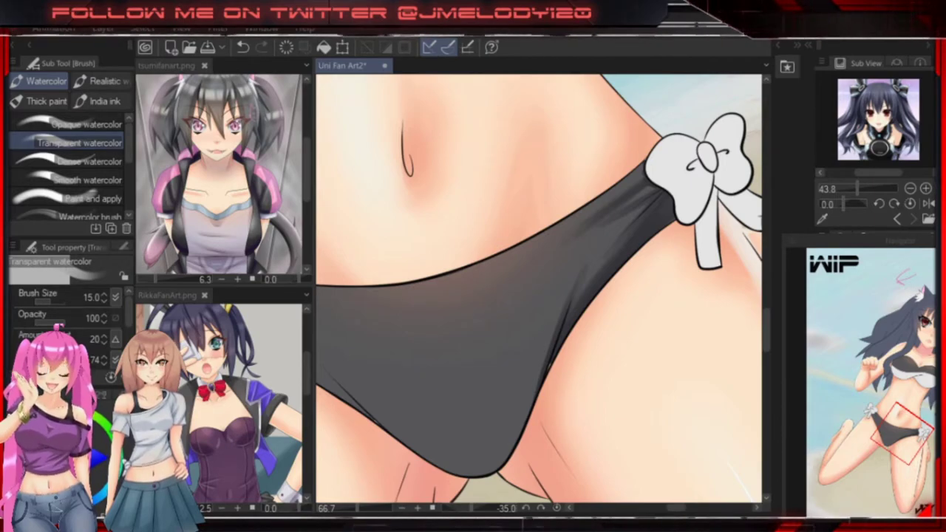
key("minus")
mouse_move(474, 470)
left_mouse_down()
mouse_move(527, 375)
mouse_move(598, 355)
mouse_move(610, 362)
mouse_move(592, 377)
left_mouse_up()
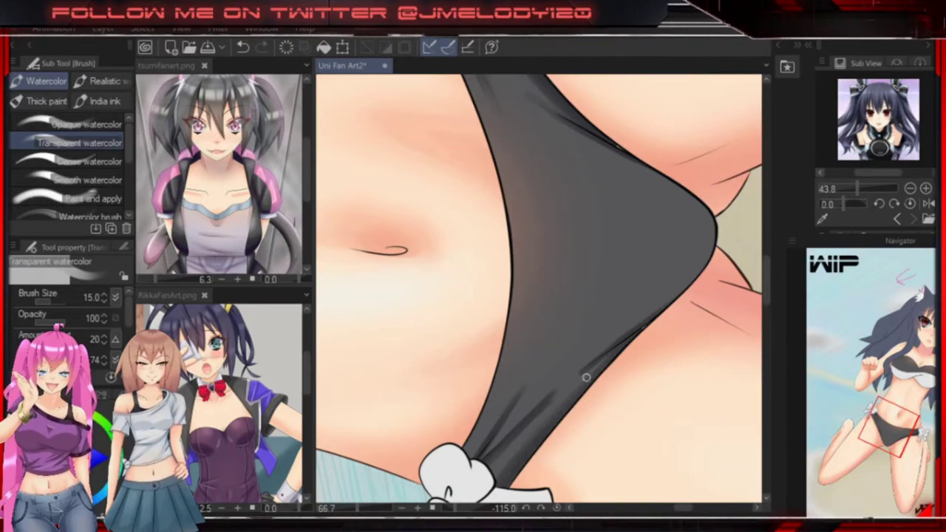
Deepen the shading along the bikini bottom's leg edges with the Transparent watercolor brush.
key("ctrl+minus")
key("ctrl+minus")
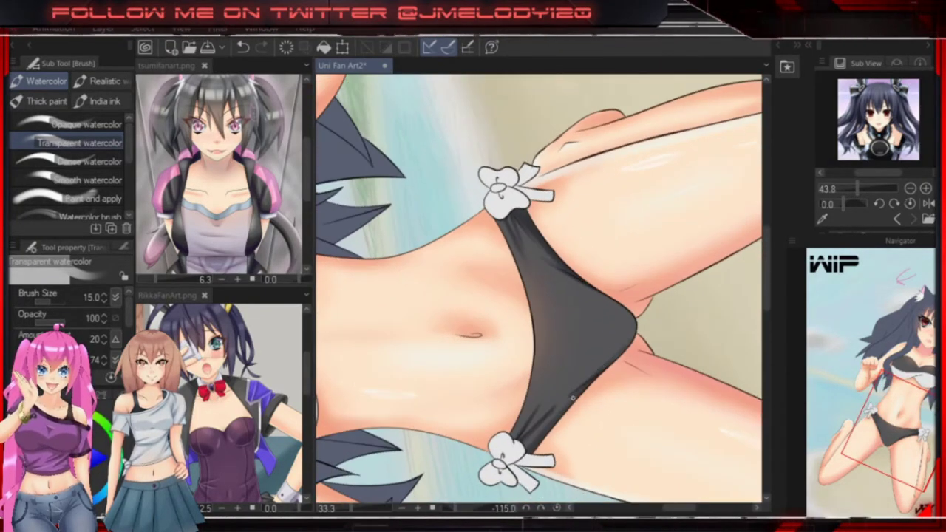
key("minus")
mouse_move(533, 193)
left_mouse_down()
mouse_move(562, 198)
mouse_move(560, 213)
mouse_move(599, 225)
mouse_move(575, 220)
left_mouse_up()
key("minus")
left_click_drag(635, 261, 544, 210)
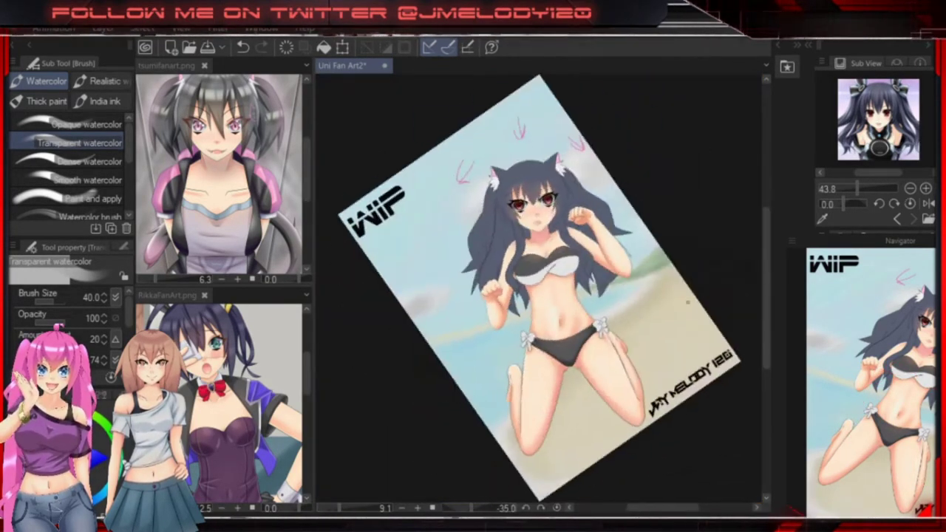
Shade the bikini top's black panel around the central fold with Transparent watercolor, blending with the Soft eraser at size 25.
scroll(522, 335, "up", 3)
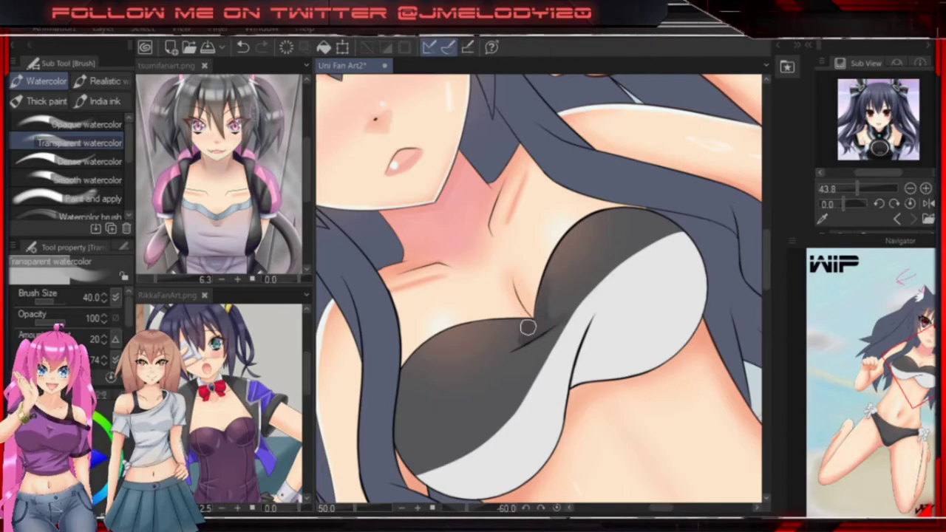
key("bracketleft")
mouse_move(550, 299)
left_mouse_down()
mouse_move(584, 288)
mouse_move(558, 195)
left_mouse_up()
key("bracketright")
key("e")
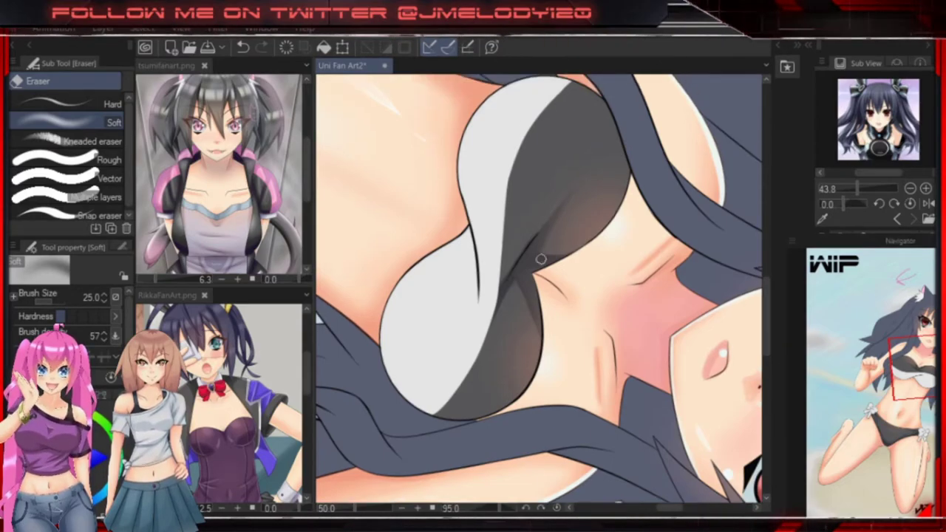
key("b")
mouse_move(533, 249)
left_mouse_down()
mouse_move(673, 335)
mouse_move(606, 138)
mouse_move(630, 151)
mouse_move(581, 256)
left_mouse_up()
Refine the shading on the bikini top's cups with the Soft eraser and Transparent watercolor at size 12.
key("bracketleft")
key("bracketleft")
key("bracketleft")
key("bracketleft")
key("e")
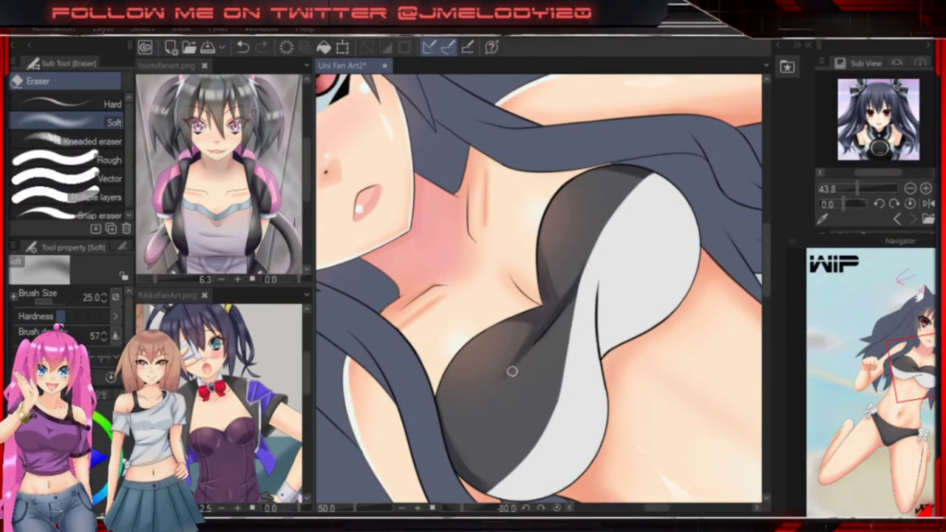
key("b")
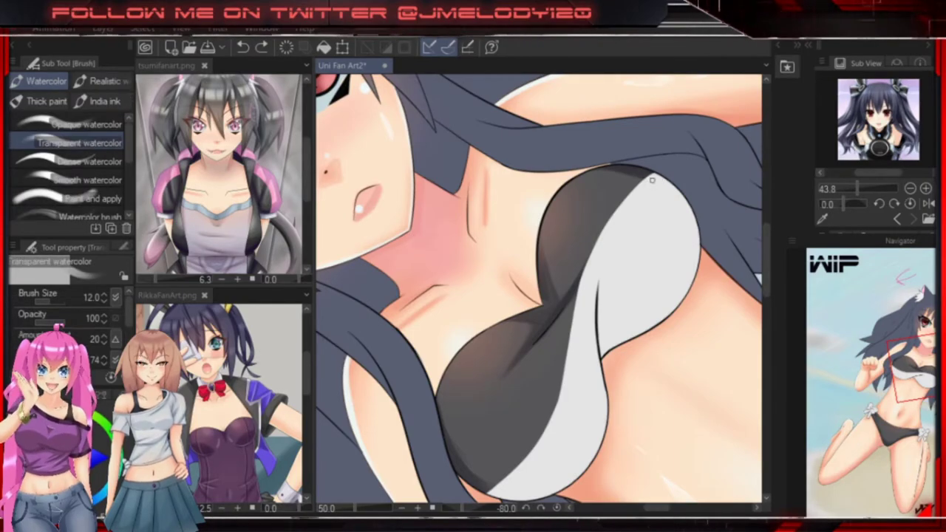
left_click_drag(687, 239, 679, 358)
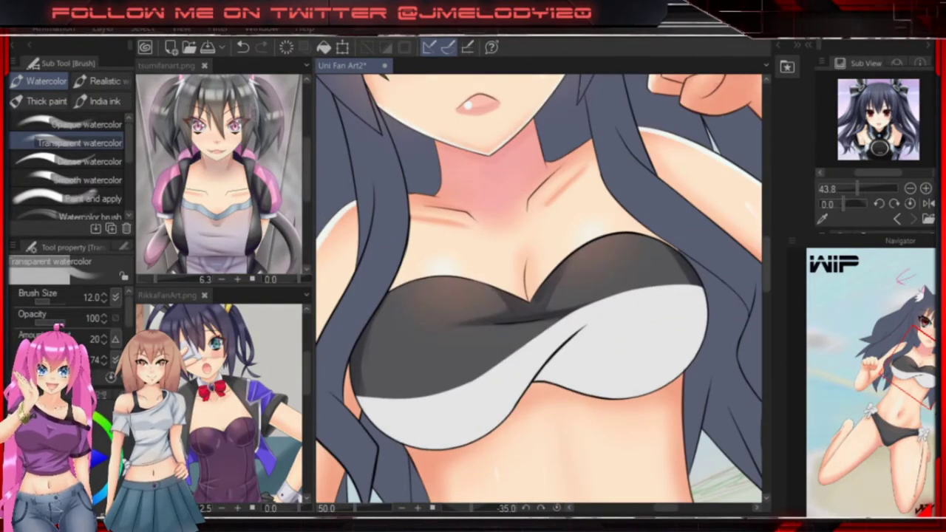
Undo the last stroke and darken the creases where the two black cups meet with Transparent watercolor at size 12.
key("b")
scroll(545, 281, "down", 1)
key("b")
key("b")
key("ctrl+z")
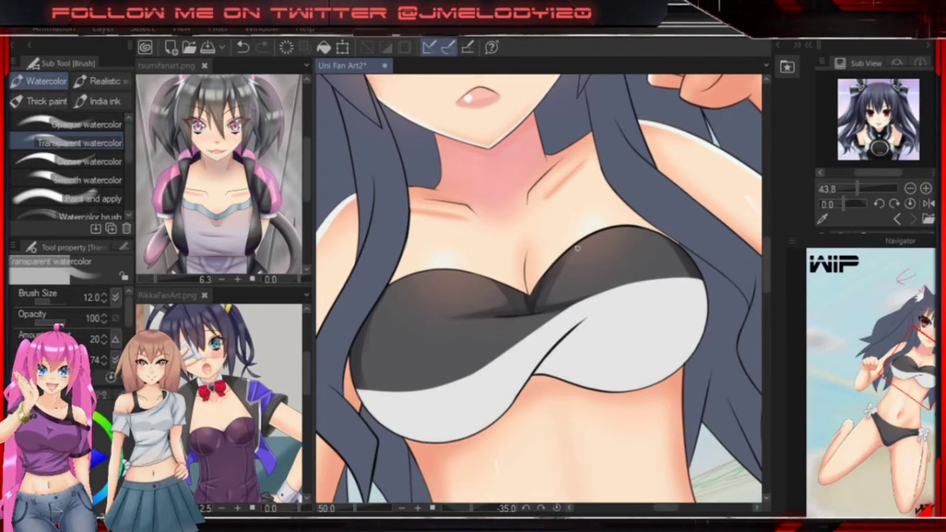
left_click_drag(575, 249, 540, 308)
left_click_drag(641, 323, 626, 282)
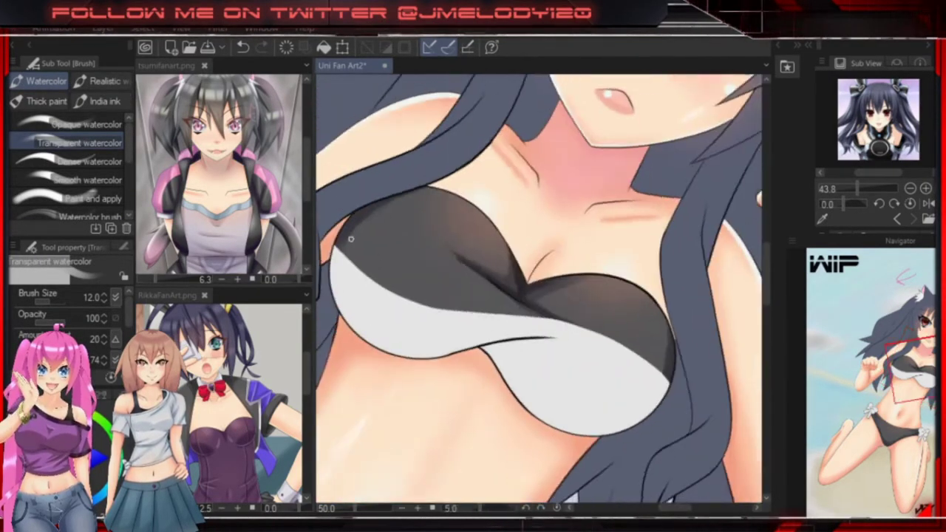
key("minus")
key("ctrl+0")
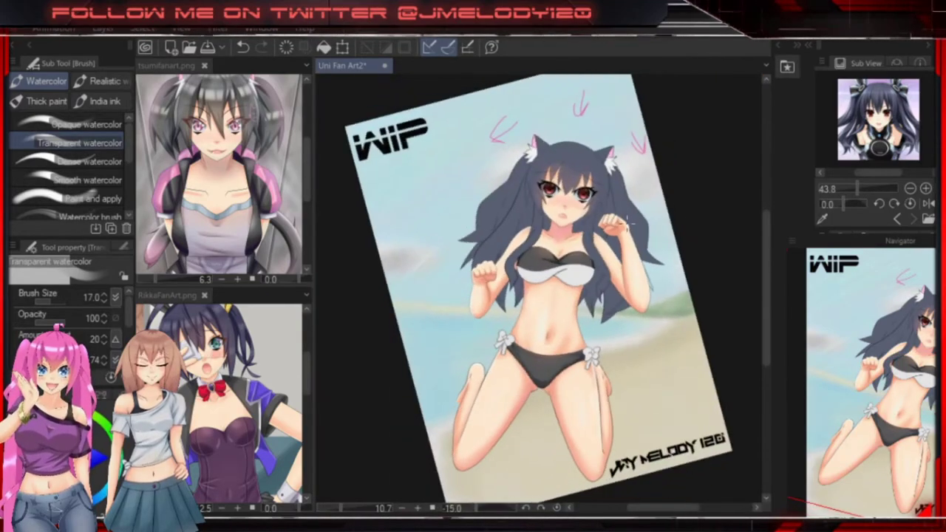
Paint light highlights on the bikini bottom's folds and the top's black cups with Transparent watercolor at size 17.
key("i")
key("b")
scroll(632, 222, "up", 3)
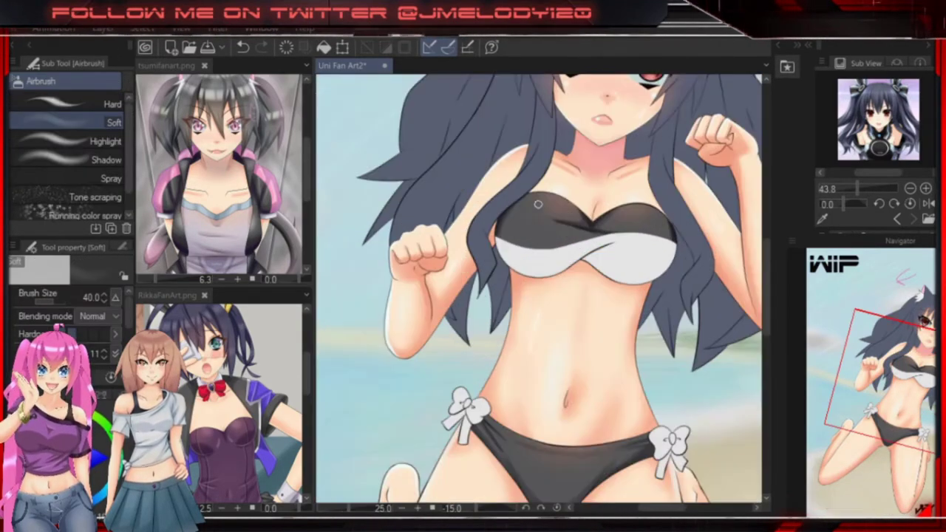
scroll(675, 289, "up", 2)
left_click_drag(676, 289, 417, 292)
key("b")
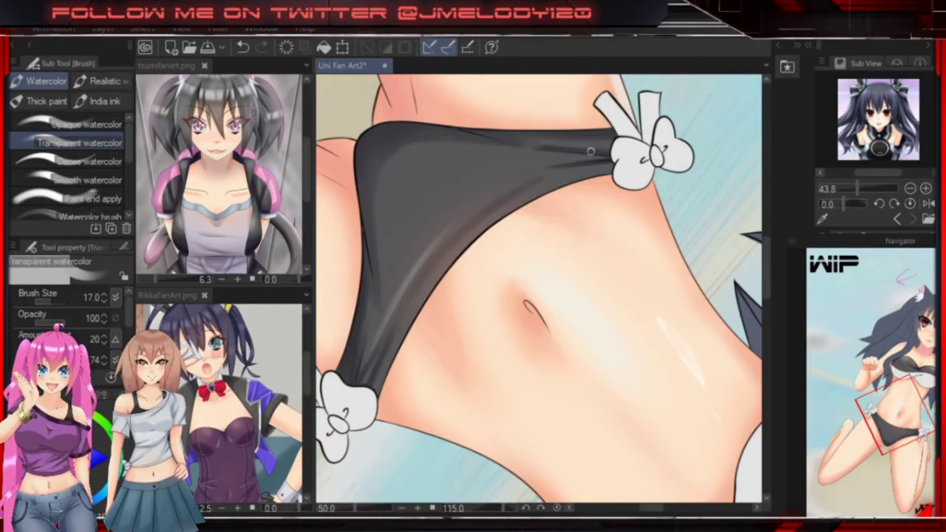
scroll(417, 292, "up", 1)
scroll(416, 292, "up", 1)
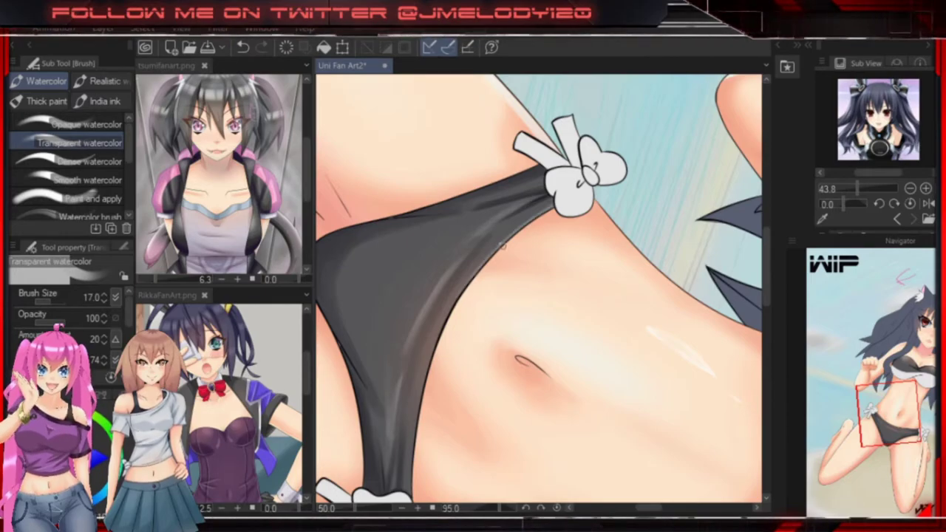
left_click_drag(476, 276, 447, 279)
scroll(619, 181, "down", 5)
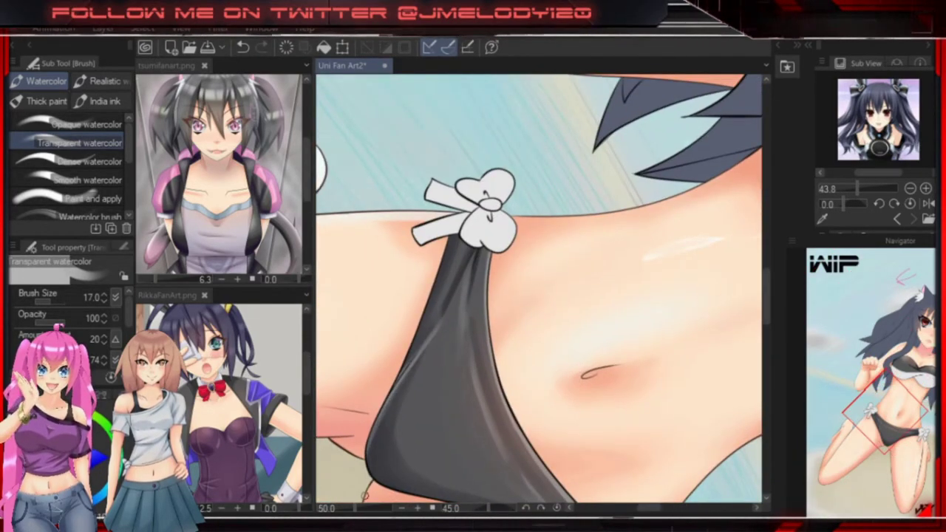
key("e")
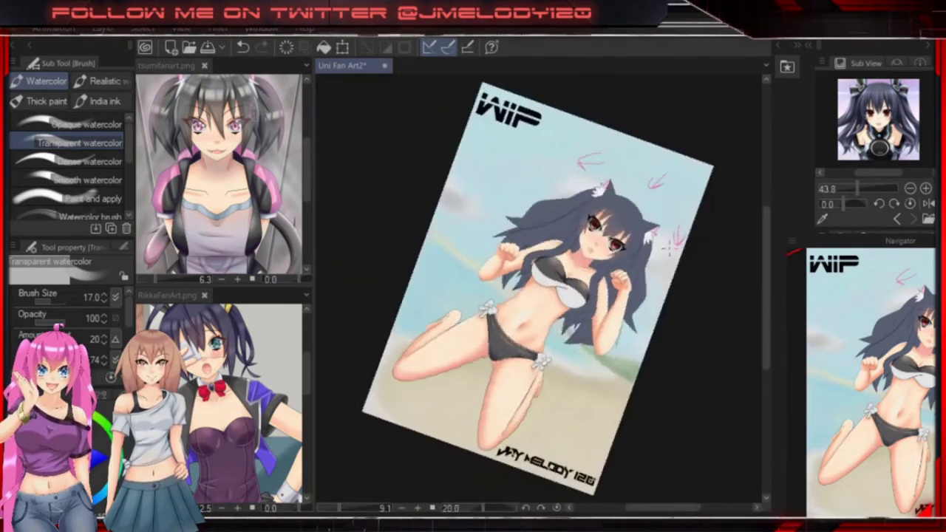
scroll(680, 344, "up", 5)
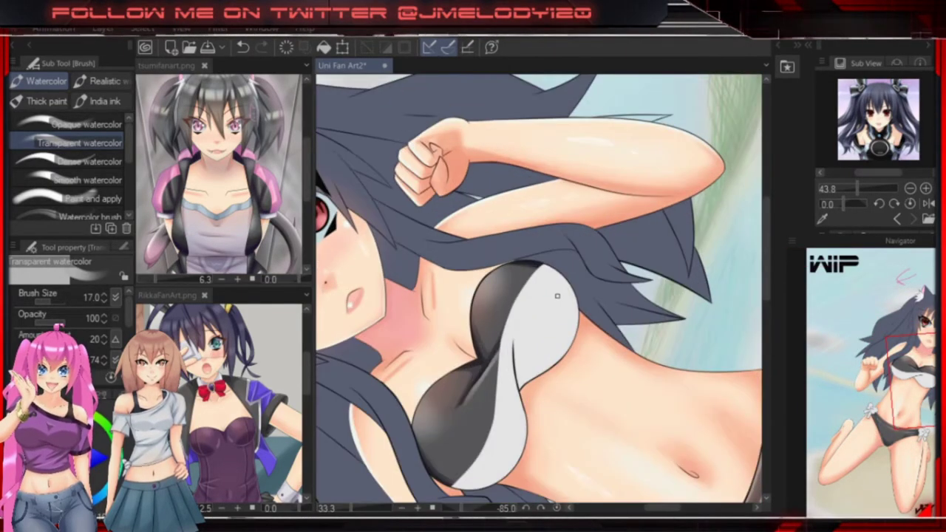
Shade the bikini top's white panels with the Soft airbrush at size 80 and clean the shading with the Soft eraser at size 25.
key("i")
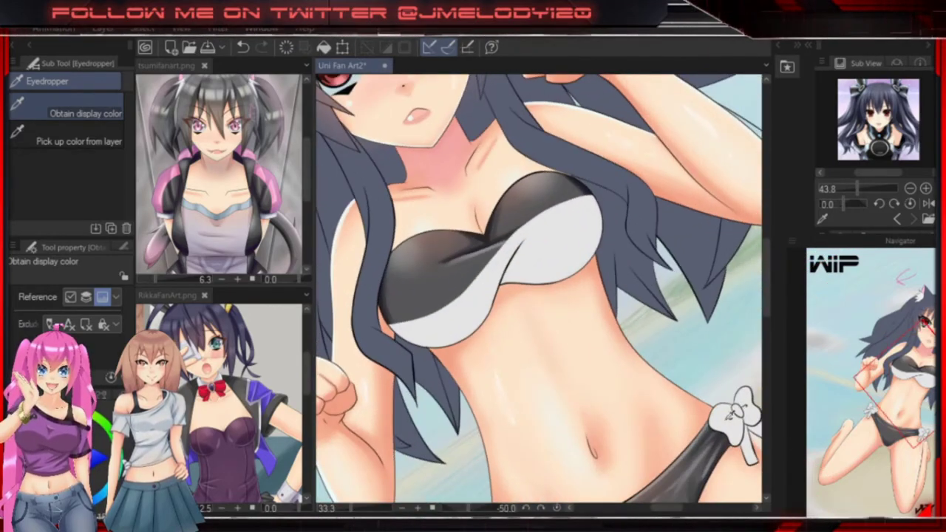
key("b")
mouse_move(479, 320)
left_mouse_down()
mouse_move(587, 253)
mouse_move(540, 273)
mouse_move(519, 270)
mouse_move(562, 285)
left_mouse_up()
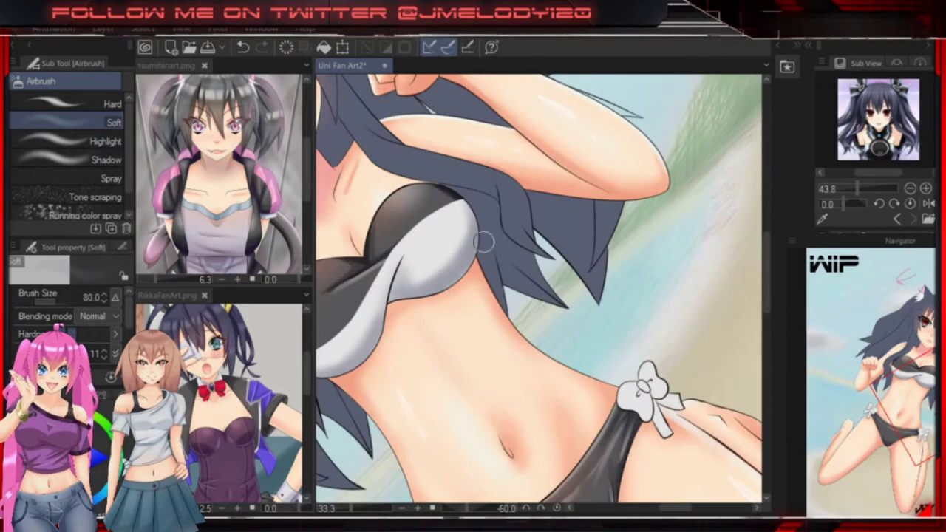
mouse_move(486, 239)
left_mouse_down()
mouse_move(403, 266)
mouse_move(477, 268)
mouse_move(444, 336)
left_mouse_up()
key("e")
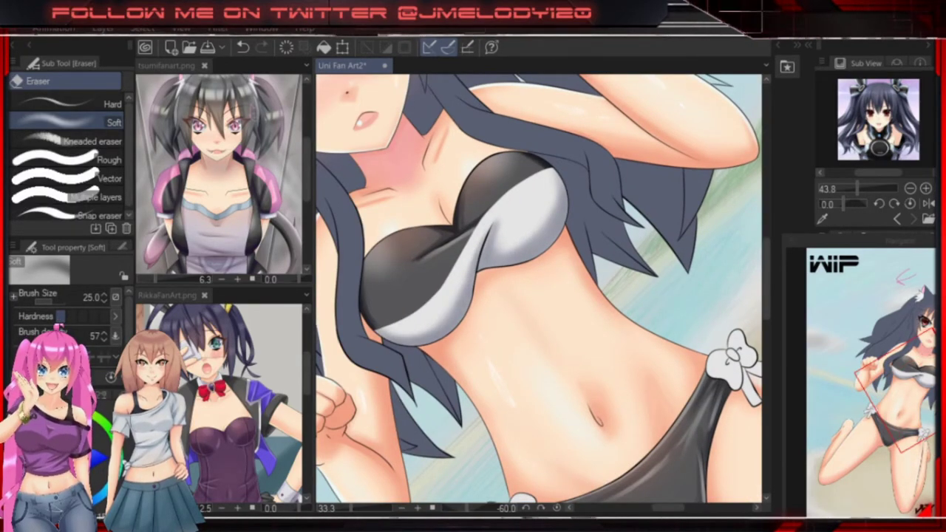
scroll(505, 223, "up", 2)
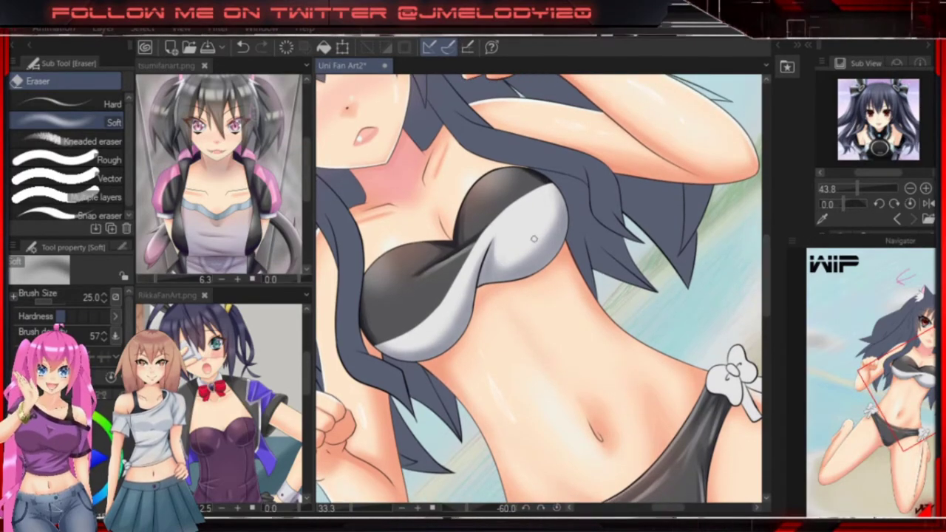
Shade the loops, knot and tails of the bikini bottom's right-hand bow with the Soft airbrush at size 12.
scroll(537, 235, "down", 5)
scroll(623, 311, "up", 6)
scroll(623, 311, "up", 3)
key("b")
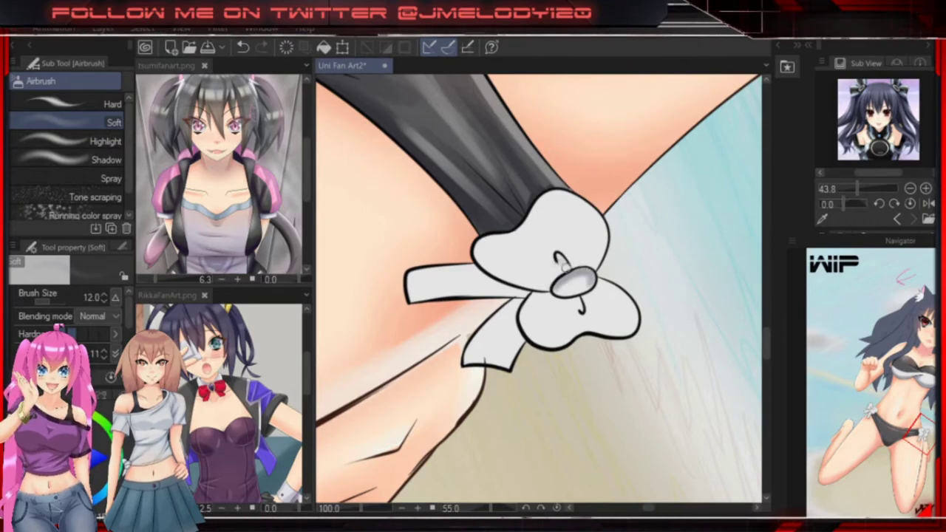
mouse_move(562, 261)
left_mouse_down()
mouse_move(576, 197)
mouse_move(585, 222)
mouse_move(544, 240)
mouse_move(559, 195)
mouse_move(481, 257)
mouse_move(520, 233)
left_mouse_up()
key("]")
key("]")
key("]")
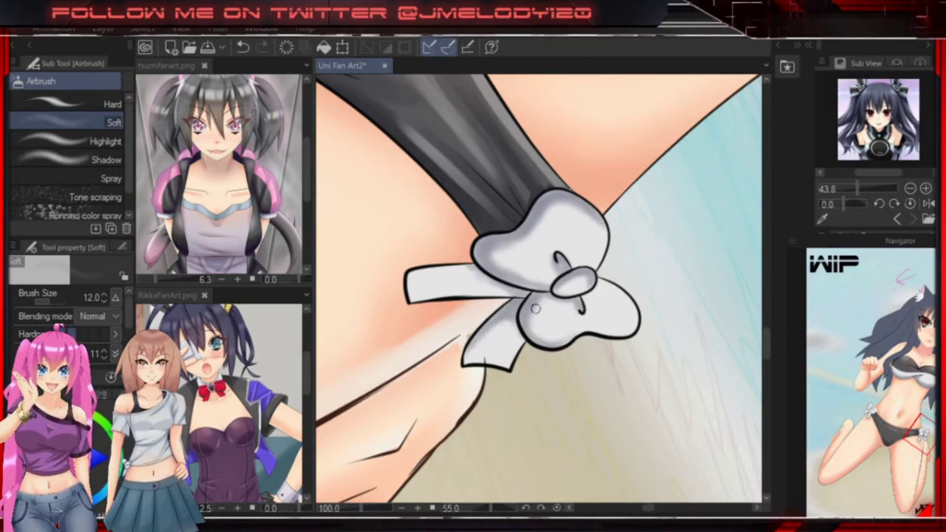
left_click_drag(532, 303, 484, 220)
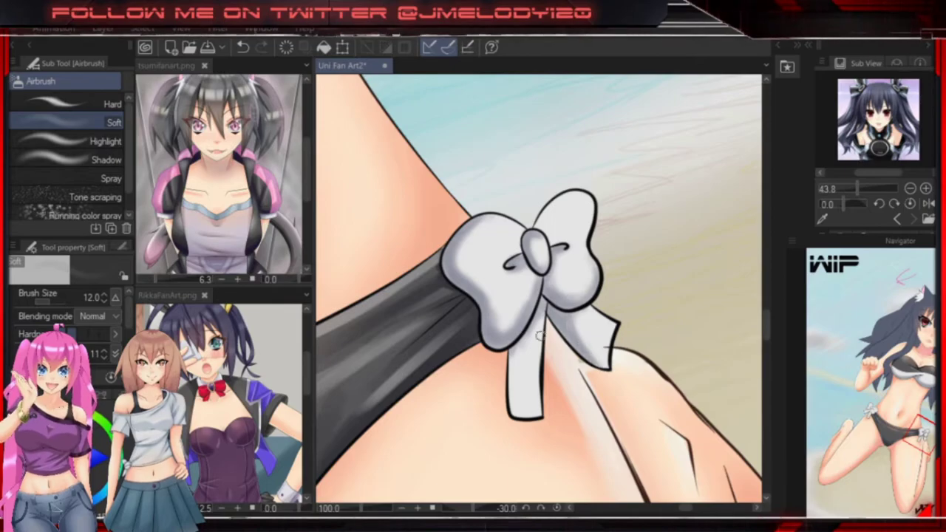
left_click_drag(510, 356, 468, 231)
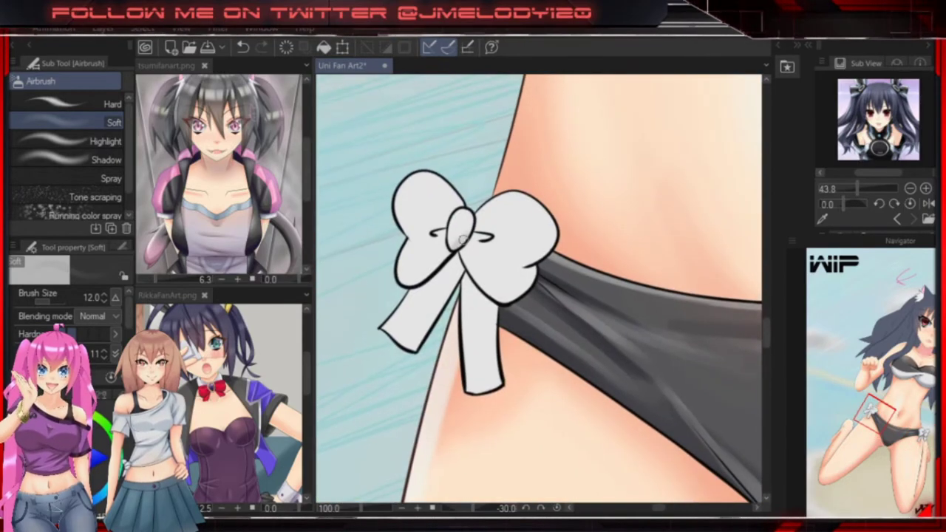
Shade the bikini bottom's left-hand bow around the knot, loops and tails with the Soft airbrush at size 17.
key("bracketright")
key("bracketright")
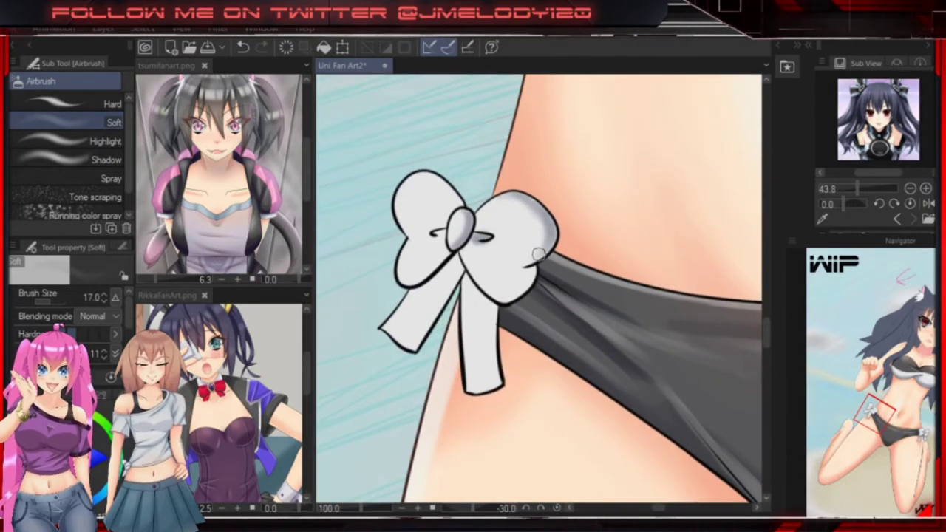
left_click_drag(557, 336, 515, 309)
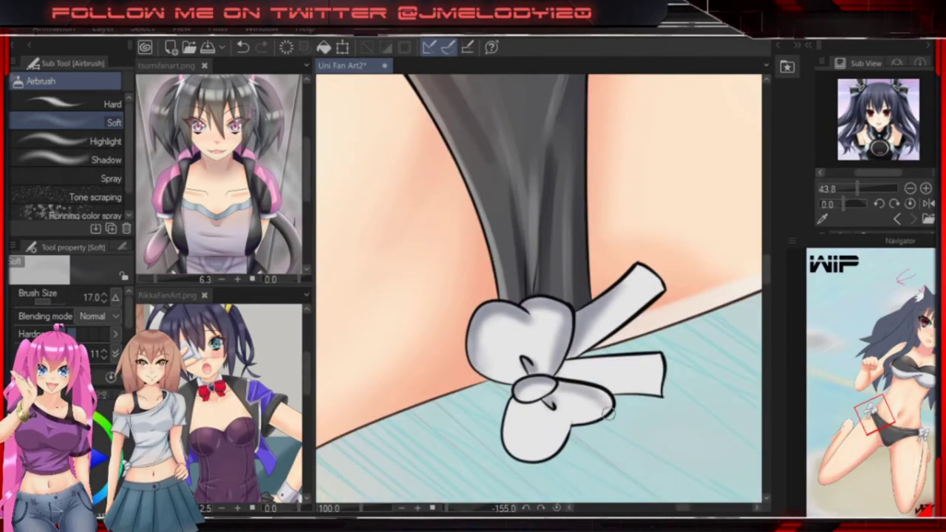
mouse_move(584, 381)
left_mouse_down()
mouse_move(610, 361)
mouse_move(567, 369)
mouse_move(643, 355)
left_mouse_up()
key("ctrl+0")
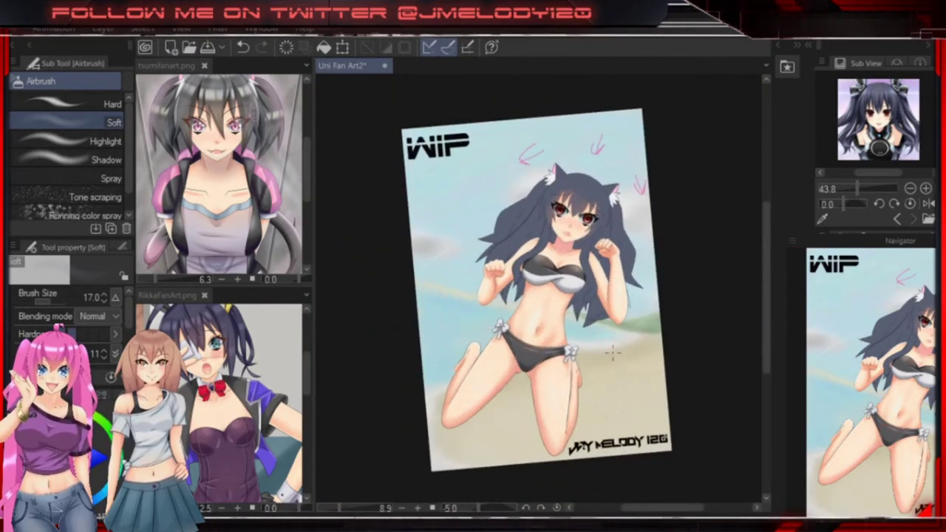
scroll(605, 385, "up", 10)
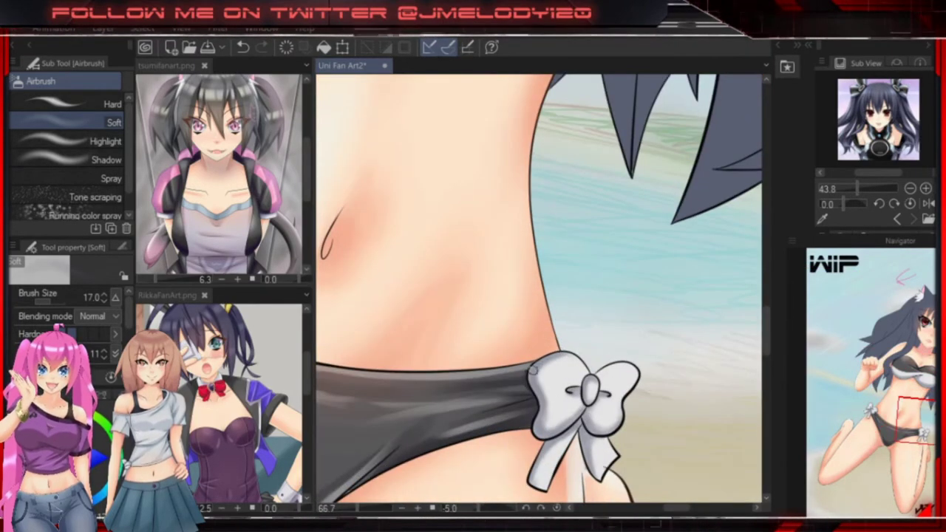
left_click_drag(570, 420, 452, 285)
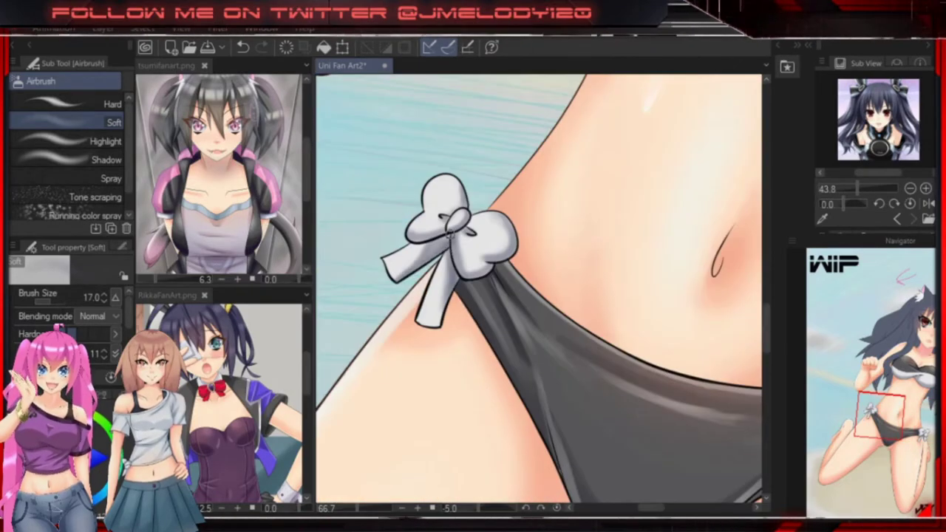
key("ctrl+0")
Deepen the shading on the bikini top's white panels around the central fold with the Soft airbrush at size 17.
scroll(550, 311, "up", 10)
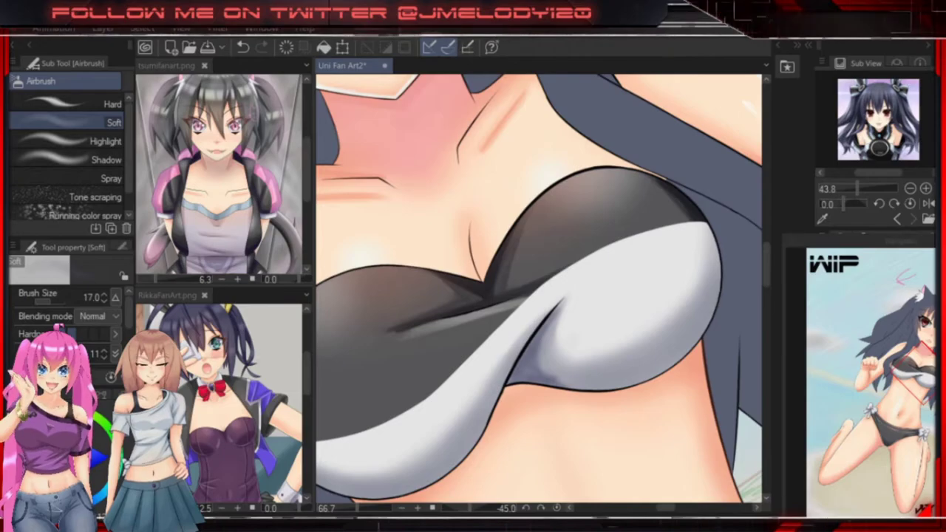
left_click_drag(412, 407, 616, 336)
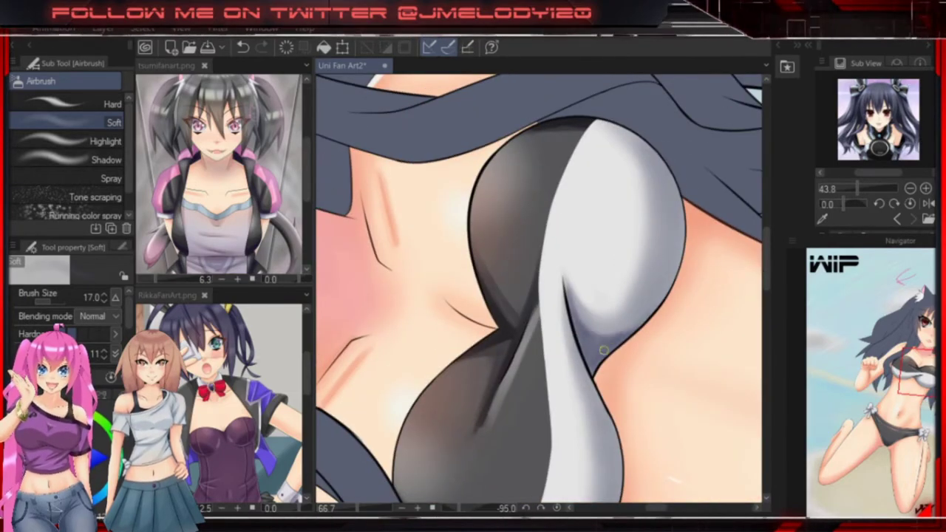
key("ctrl+0")
Tint the eyelashes brown with the Soft airbrush and add round white highlights to both eyes with the Marker pen.
left_click_drag(562, 133, 751, 326)
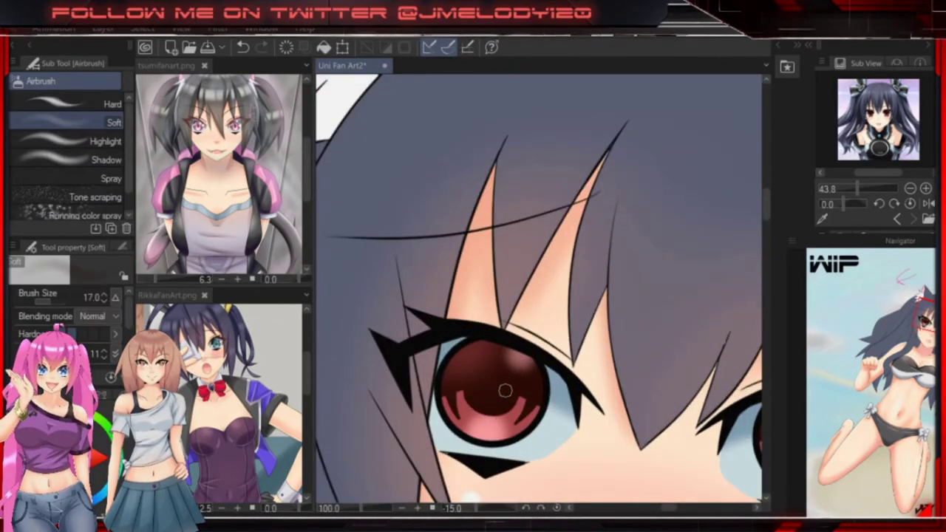
mouse_move(448, 390)
left_mouse_down()
mouse_move(551, 370)
mouse_move(595, 232)
left_mouse_up()
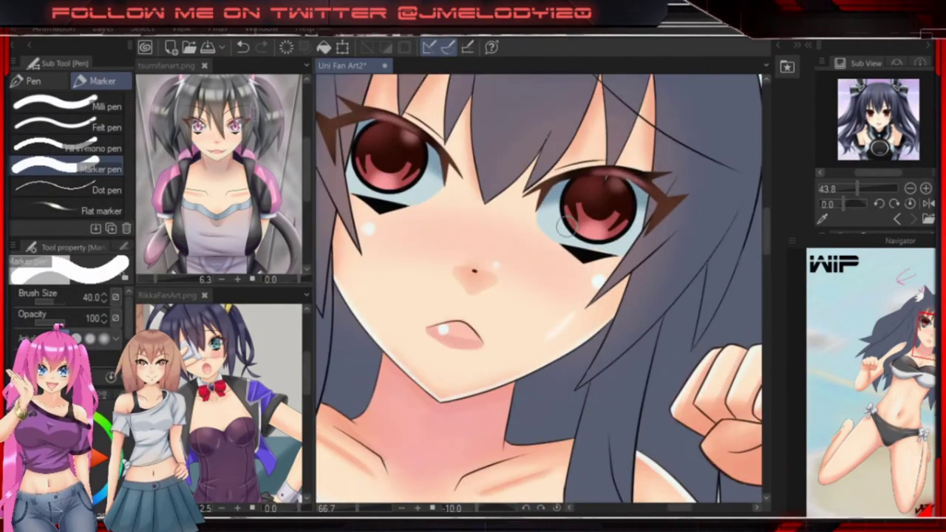
left_click(634, 214)
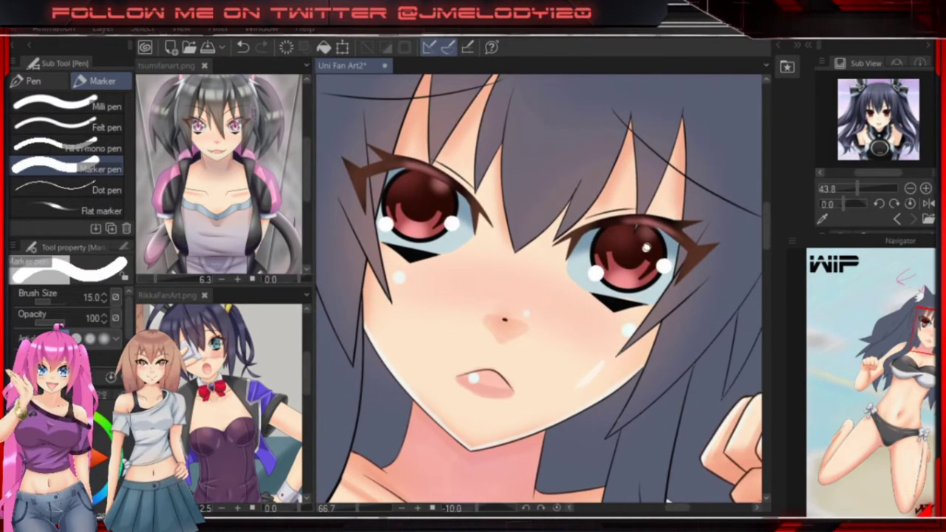
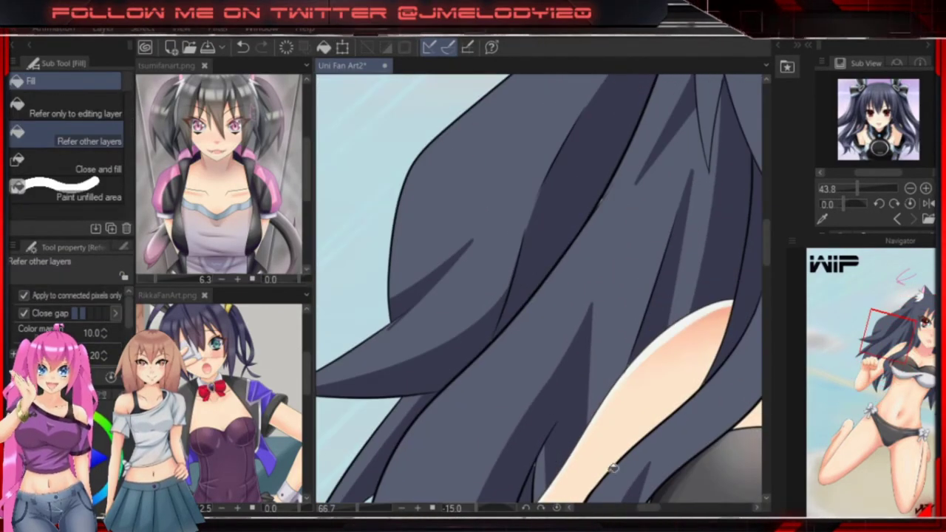
Paint dark shadow shapes on the side hair and central fringe with the Curve tool at size 6 and Marker pen at size 8.
key("e")
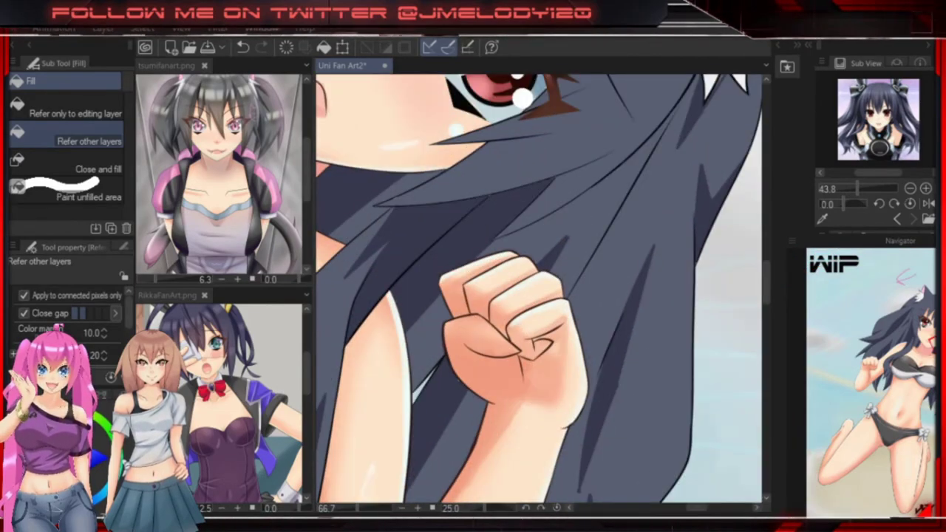
key("p")
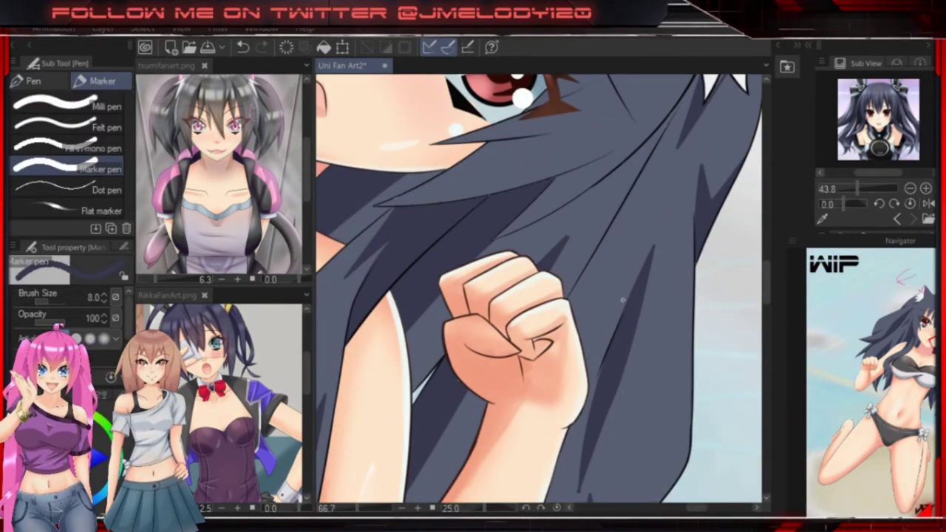
key("e")
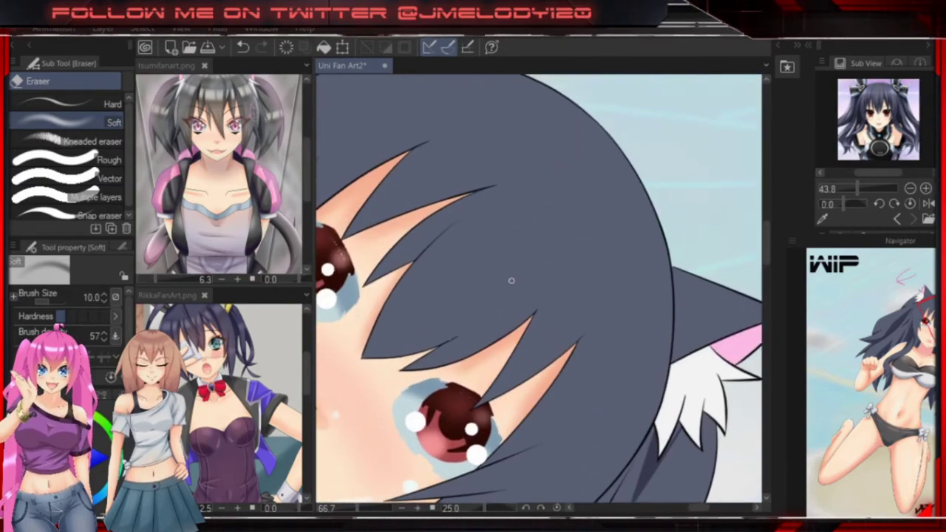
key("u")
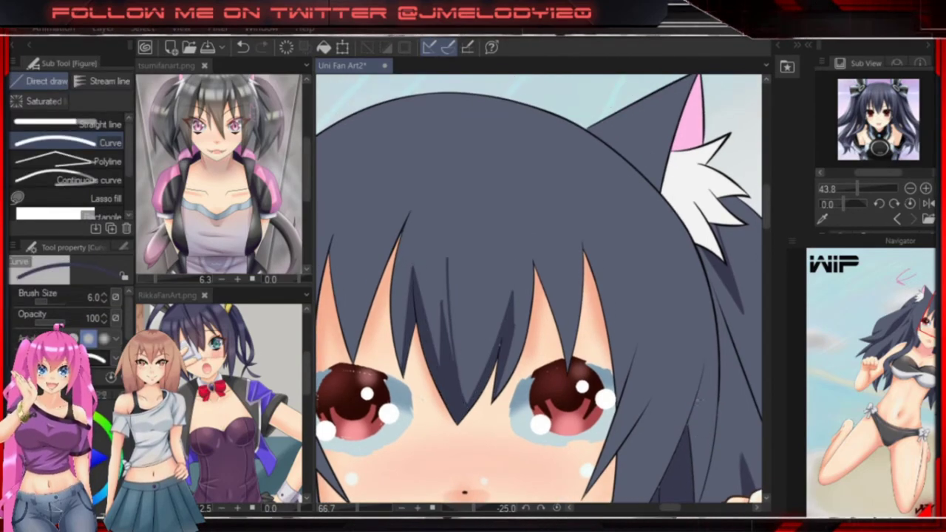
key("e")
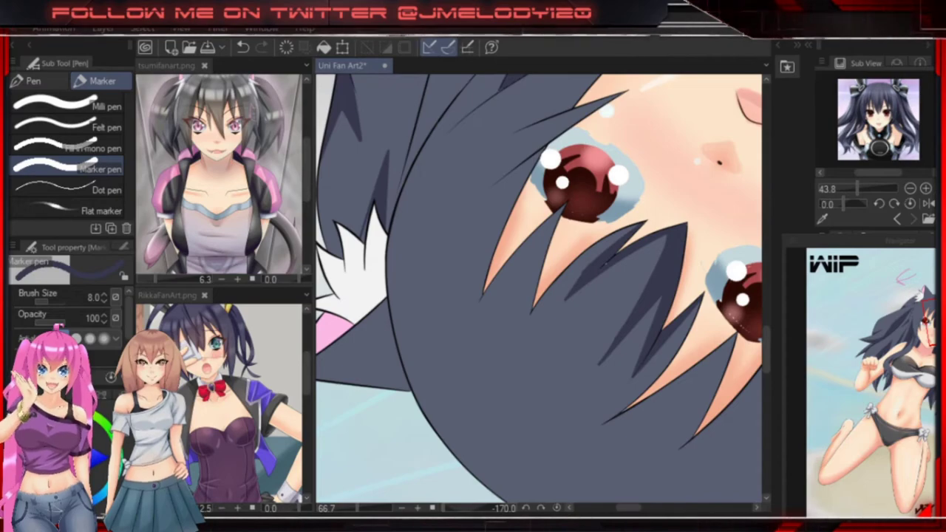
Sharpen the tips of the central fringe's shadow shapes with the Hard eraser at size 5 and Marker pen at size 8.
scroll(539, 288, "down", 3)
scroll(720, 372, "up", 5)
key("e")
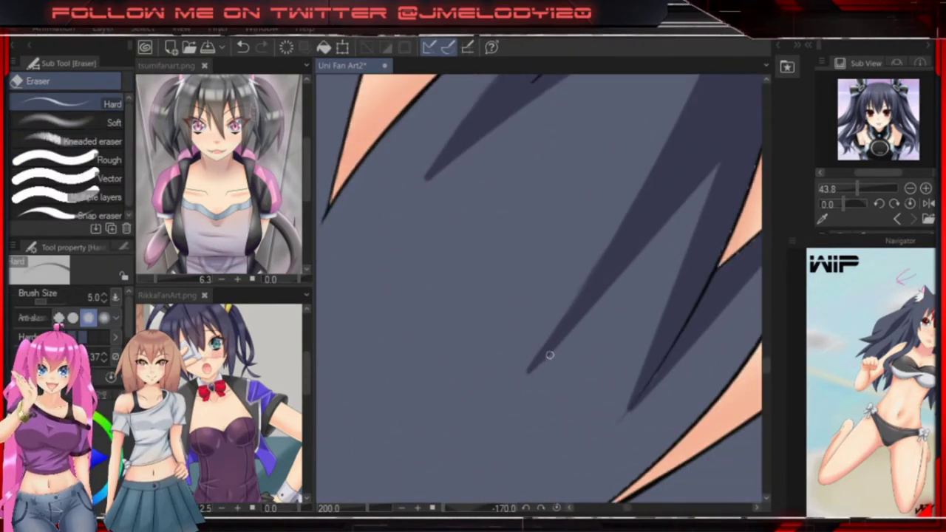
scroll(528, 378, "down", 5)
key("p")
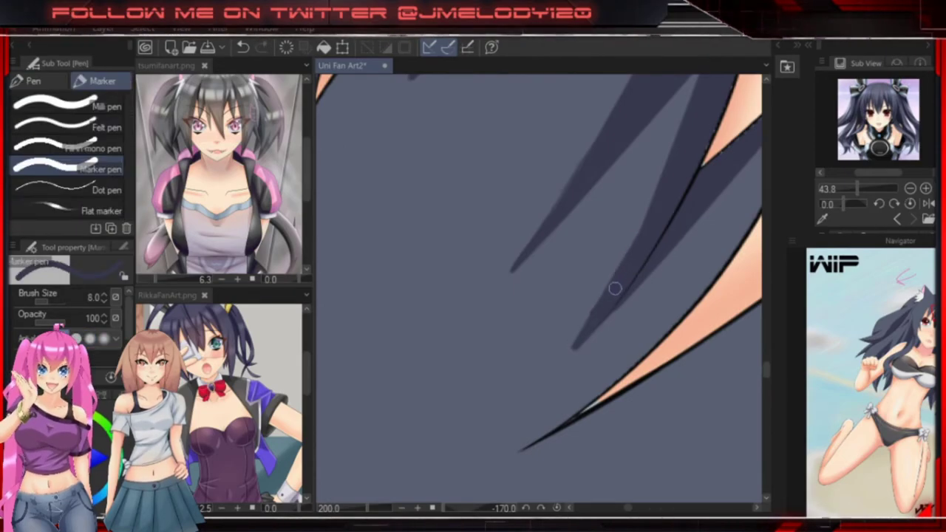
key("e")
scroll(505, 350, "up", 3)
scroll(517, 296, "down", 5)
scroll(590, 188, "up", 5)
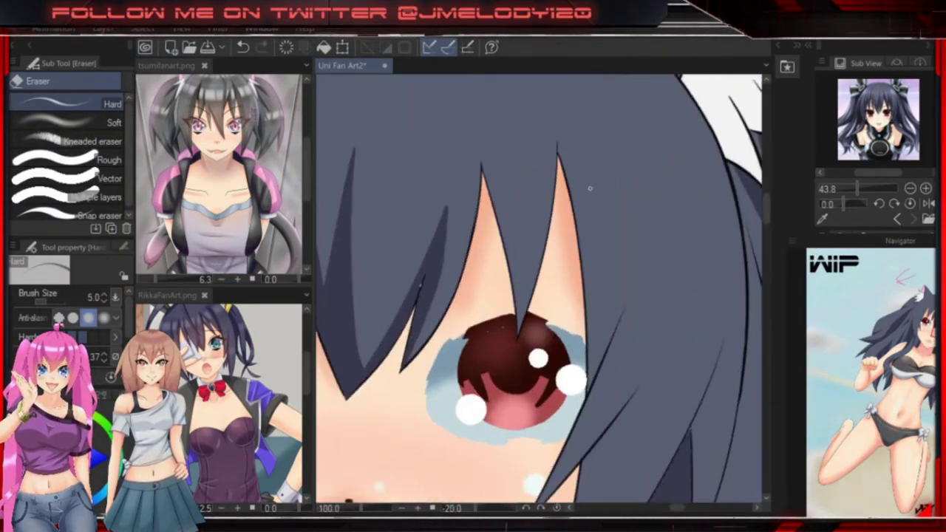
Fill the shadow shape on the fringe strand over the right-hand eye, using Fill with Refer other layers.
key("g")
scroll(590, 187, "up", 2)
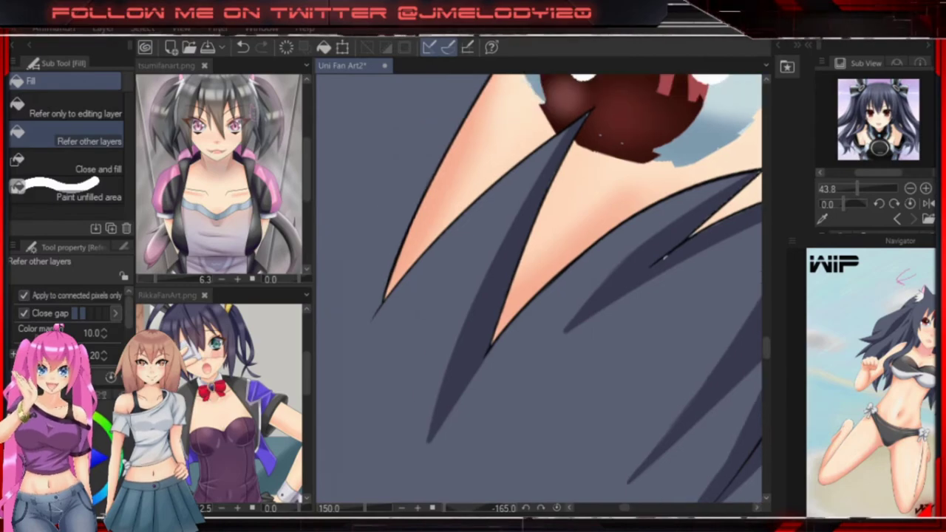
scroll(539, 288, "down", 8)
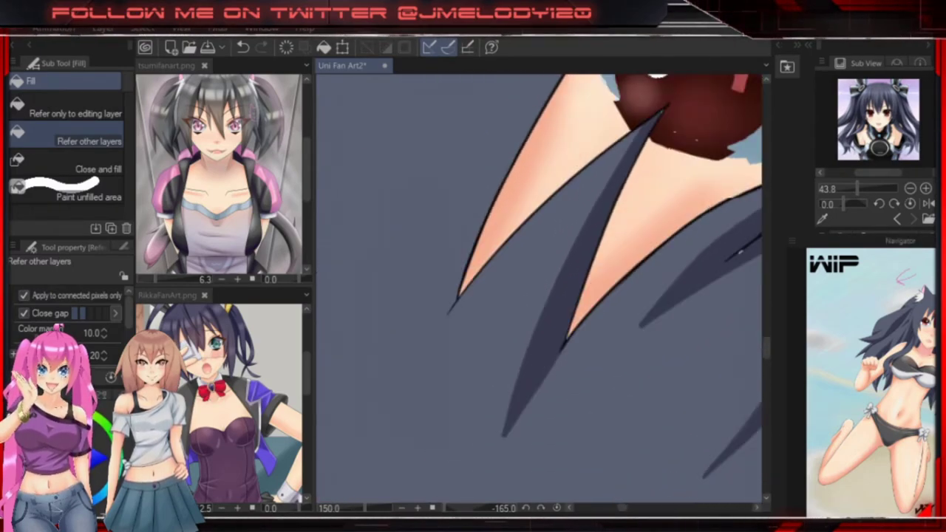
Outline a shadow on the fringe strand over the left-hand eye with a size 6 Curve, fill it, and trim its tip with the Hard eraser.
scroll(540, 288, "down", 6)
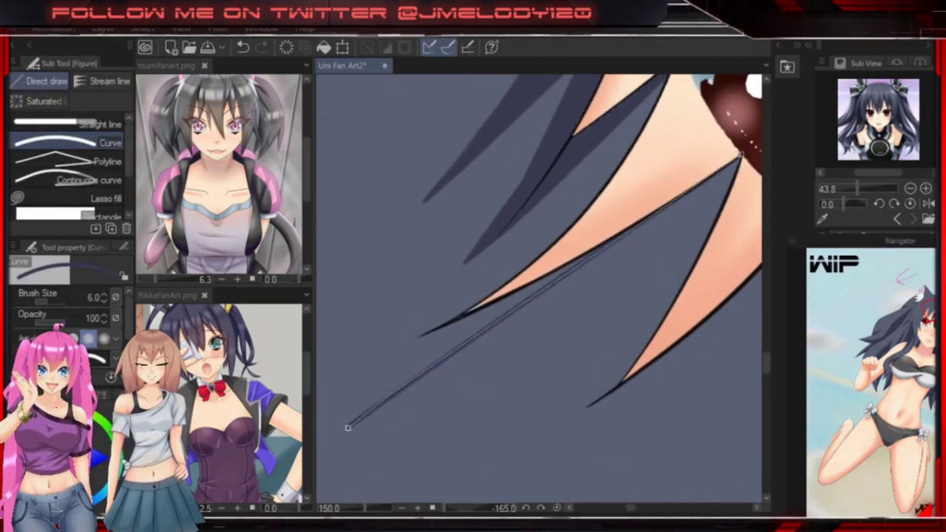
key("ctrl+0")
scroll(539, 289, "up", 5)
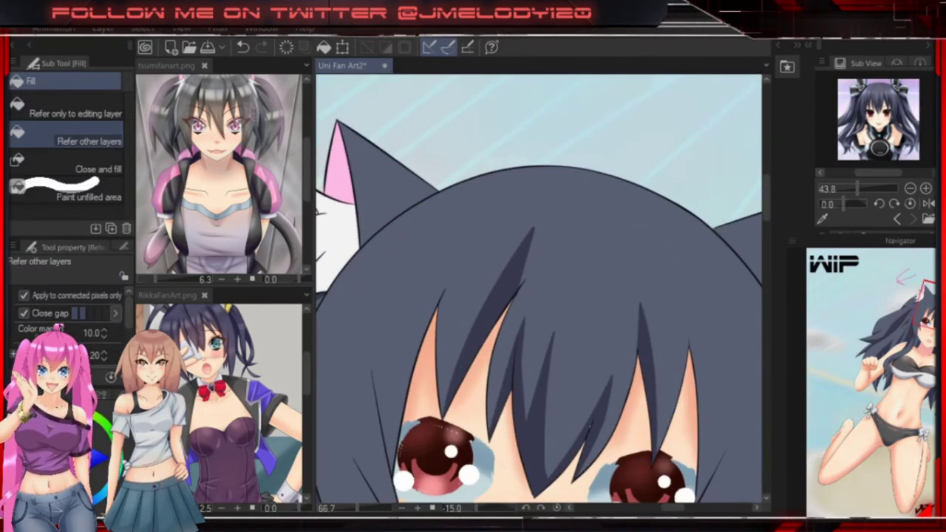
key("u")
key("p")
key("u")
scroll(555, 211, "up", 3)
key("e")
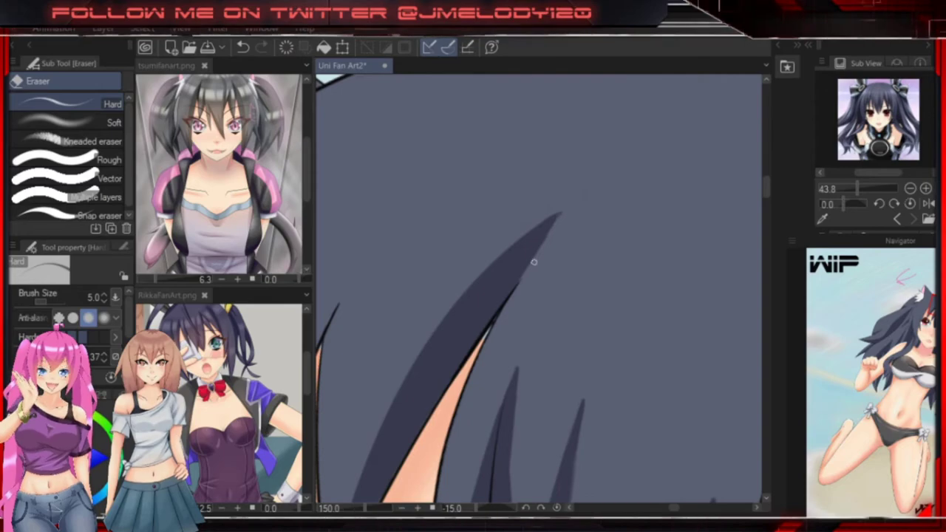
scroll(565, 209, "down", 5)
Draw and fill a V-shaped shadow on the hair lock beside the left-hand eye with size 6 curves, trimming its tip with the Hard eraser.
key("u")
left_click_drag(414, 103, 465, 384)
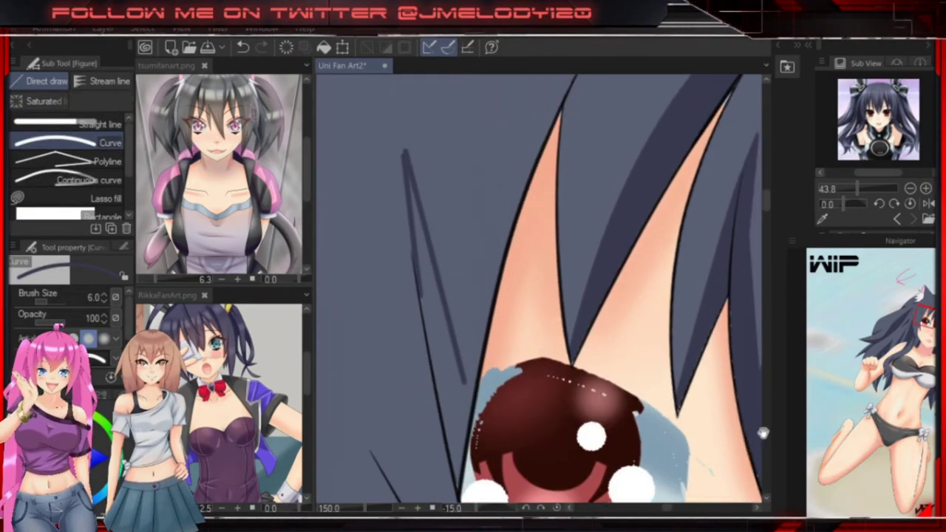
scroll(740, 407, "up", 3)
left_click_drag(402, 470, 525, 122)
left_click(538, 124)
left_click(497, 172)
key("e")
scroll(414, 195, "down", 3)
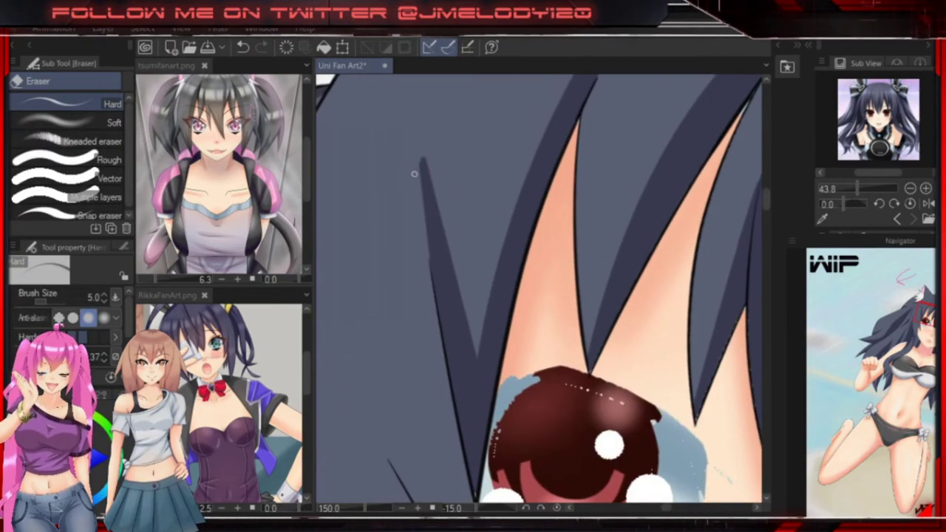
scroll(500, 384, "down", 3)
scroll(503, 296, "up", 3)
Draw and fill another pointed shadow on the hair locks beside the left-hand eye with the size 6 Curve.
key("u")
left_click_drag(415, 360, 505, 244)
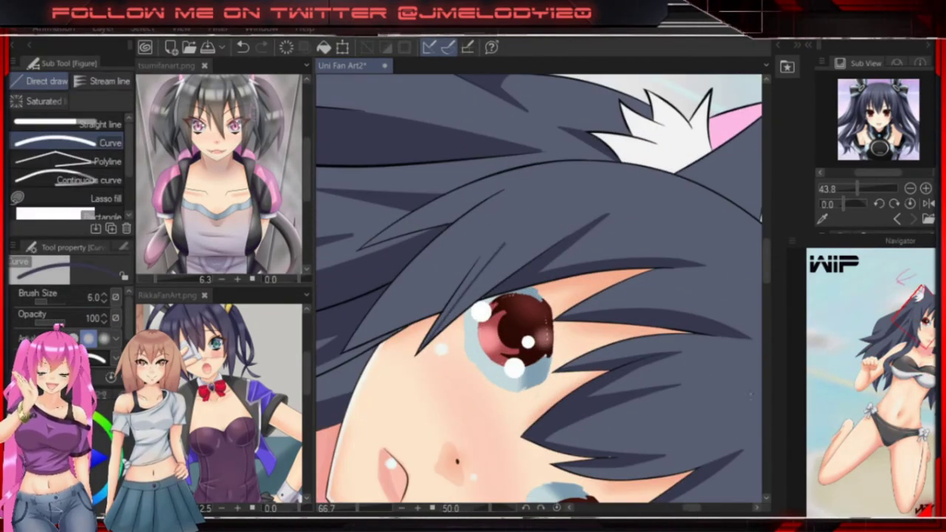
key("g")
key("g")
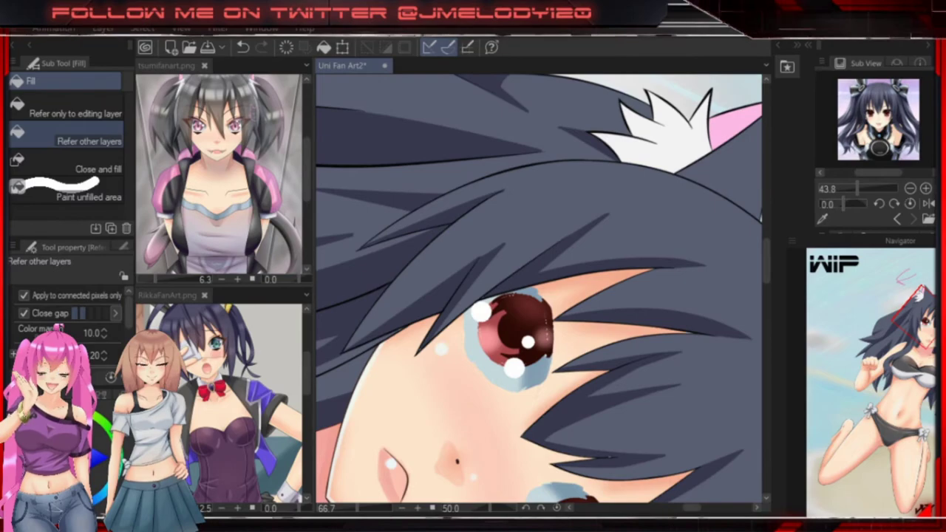
key("u")
key("alt")
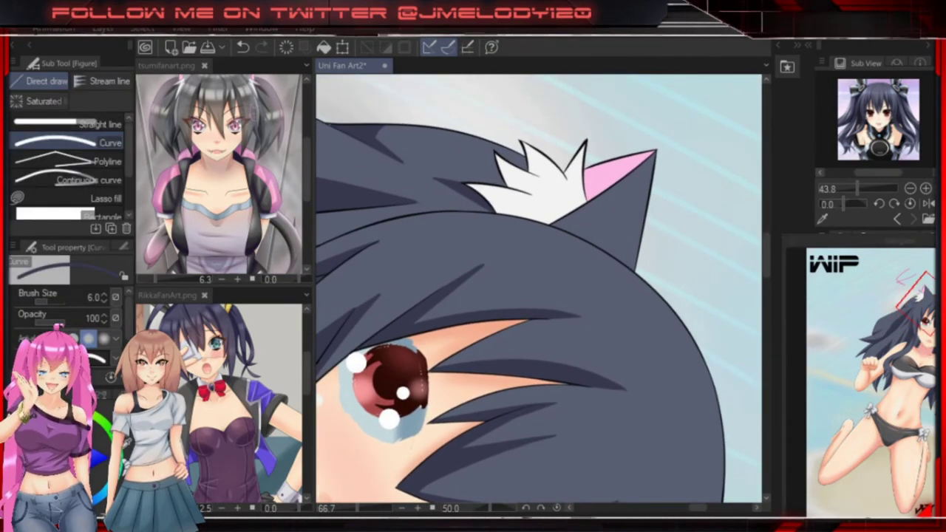
Outline pointed shadows on the hair locks beside the right-hand eye with the size 6 Curve and fill them.
left_click_drag(539, 289, 640, 240)
left_click_drag(592, 222, 473, 207)
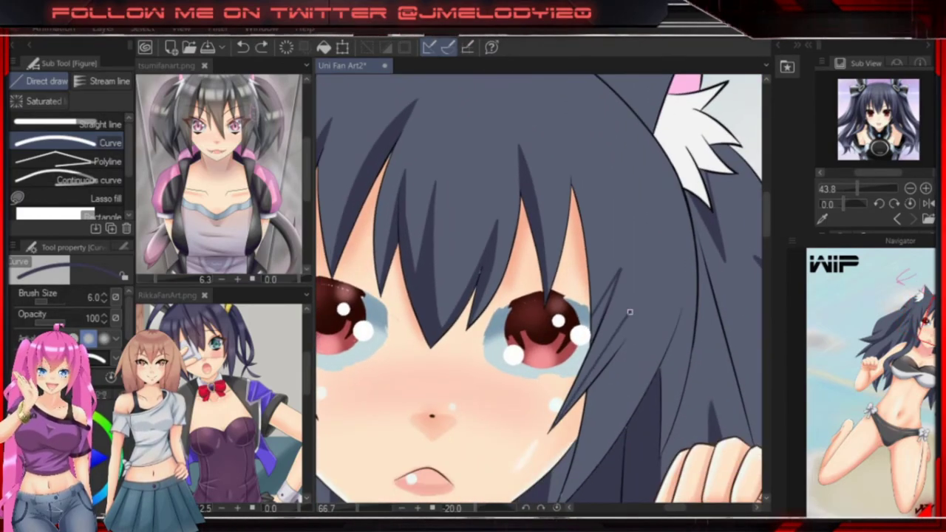
left_click_drag(592, 333, 502, 247)
key("g")
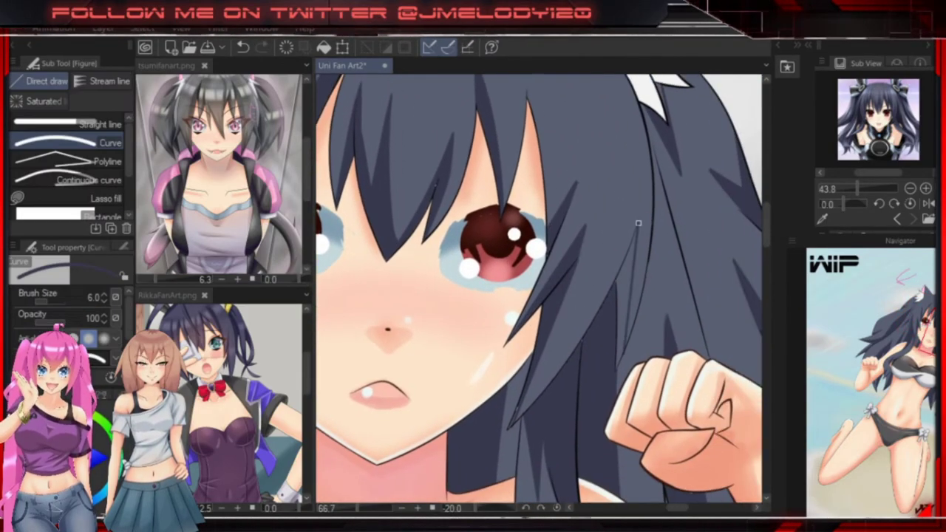
scroll(581, 304, "down", 5)
scroll(581, 303, "up", 4)
Choose a darker shadow colour and fill curve-outlined deeper shadows in the hair behind the neck, using Refer other layers.
key("p")
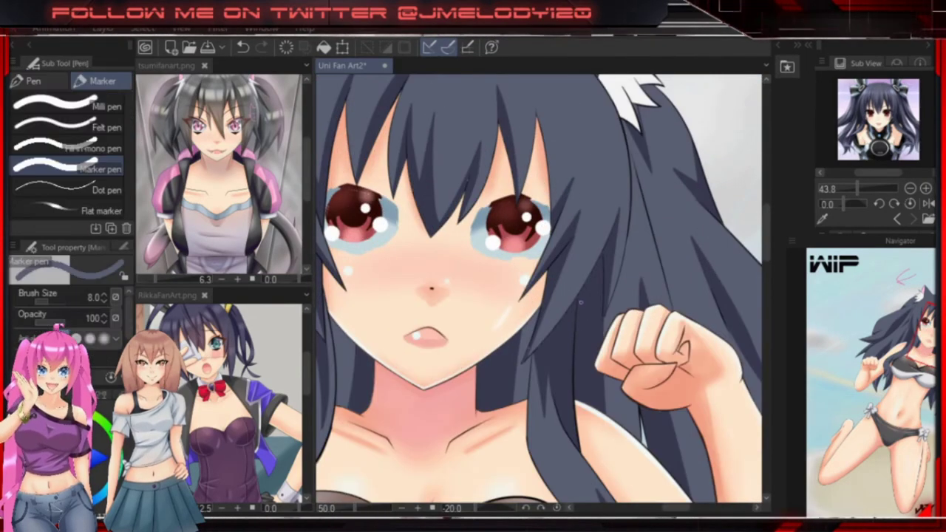
left_click_drag(593, 332, 608, 447)
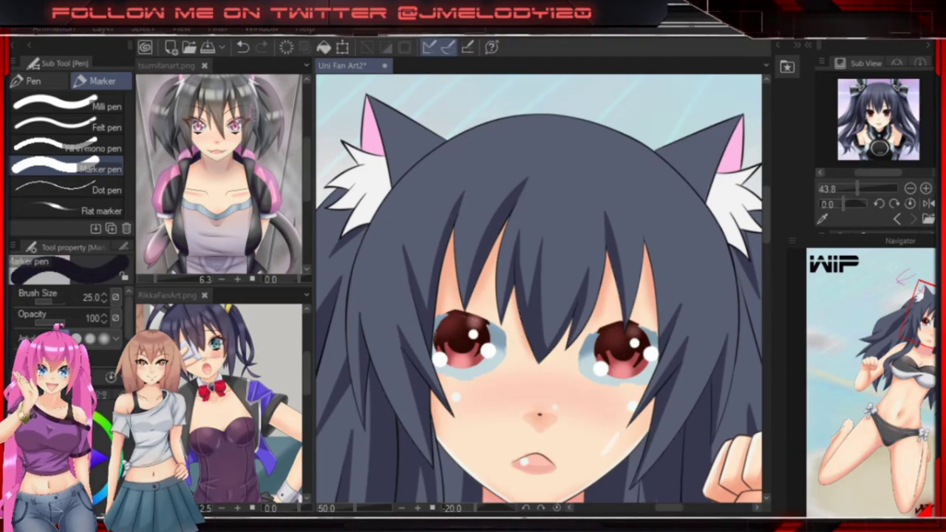
left_click_drag(539, 370, 539, 115)
key("u")
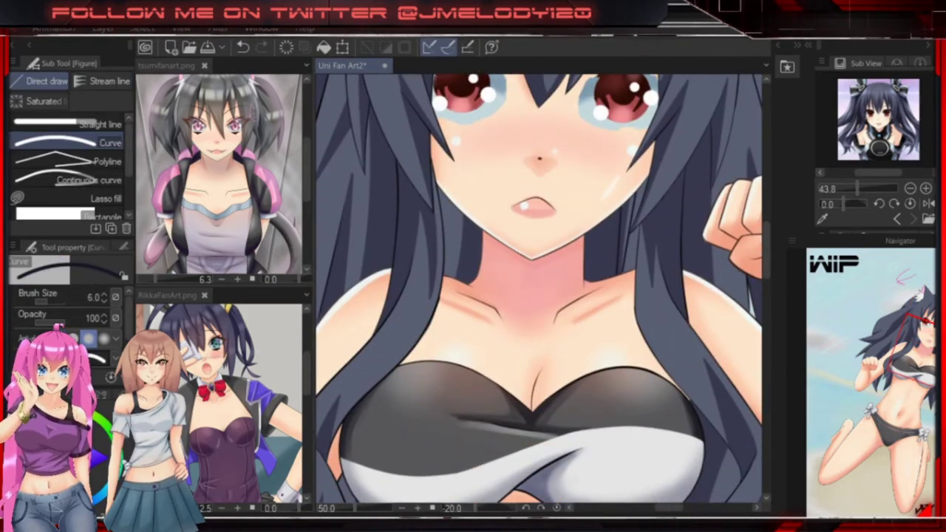
left_click_drag(443, 289, 522, 299)
mouse_move(528, 217)
left_mouse_down()
mouse_move(522, 301)
mouse_move(629, 314)
left_mouse_up()
key("g")
key("u")
left_click_drag(540, 288, 598, 192)
key("g")
Fill further deep shadow strips in the hair behind the front locks and the left-hand shoulder.
key("u")
key("g")
left_click_drag(540, 288, 636, 429)
key("u")
key("g")
left_click_drag(539, 288, 503, 377)
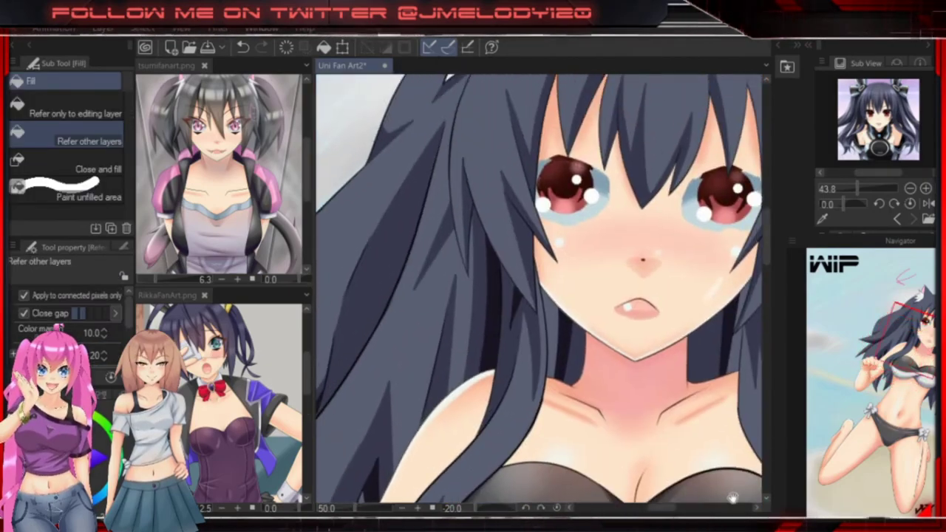
Outline and fill dark strips in the hair between the right-hand fist and upper arm with size 6 curves.
key("u")
left_click_drag(539, 288, 369, 207)
left_click_drag(540, 288, 458, 207)
key("g")
key("u")
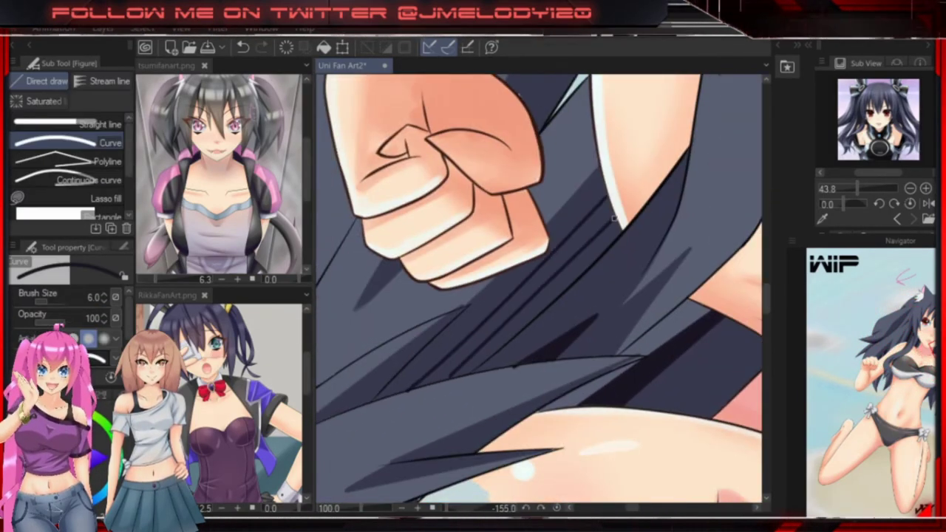
key("g")
key("e")
Outline and fill the darkest shadows in the hair tips hanging beside the waist below the right-hand bikini cup.
key("ctrl+0")
scroll(431, 210, "up", 3)
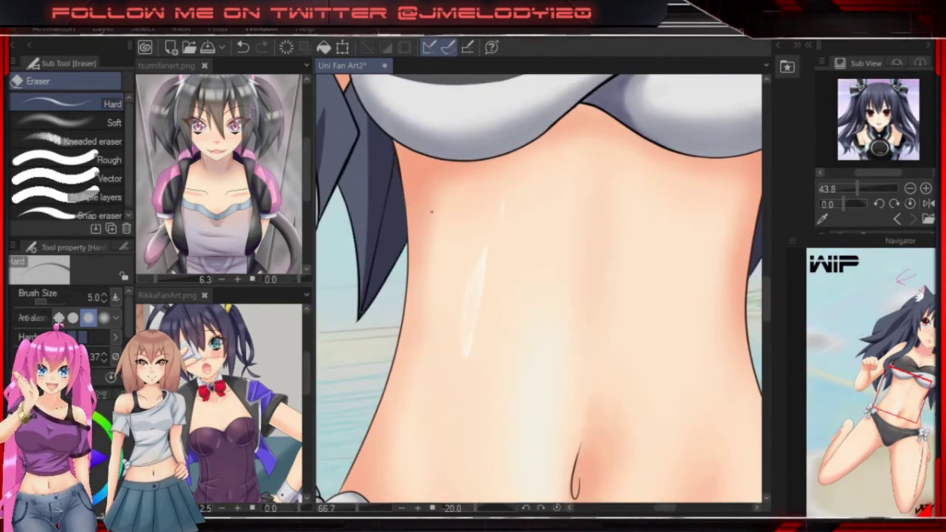
key("g")
left_click_drag(432, 209, 518, 222)
key("u")
left_click_drag(444, 222, 524, 228)
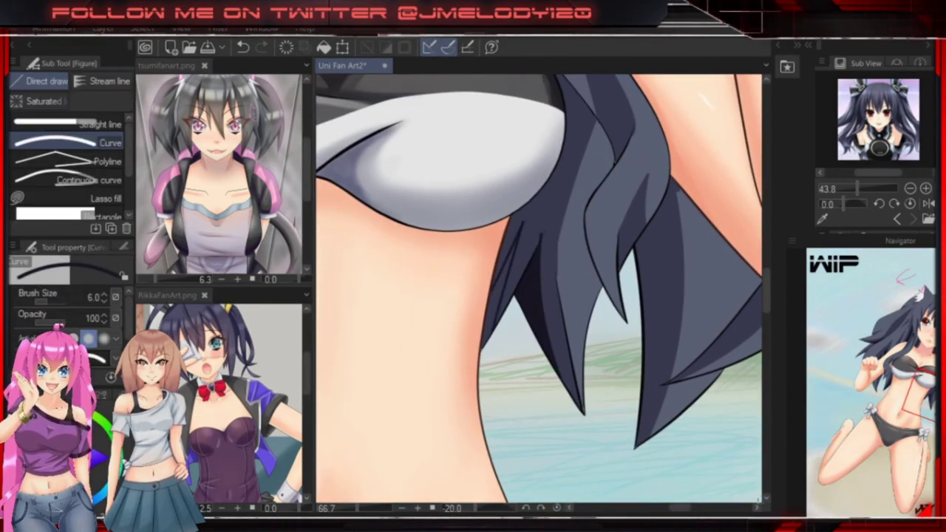
key("g")
left_click_drag(776, 281, 643, 244)
key("u")
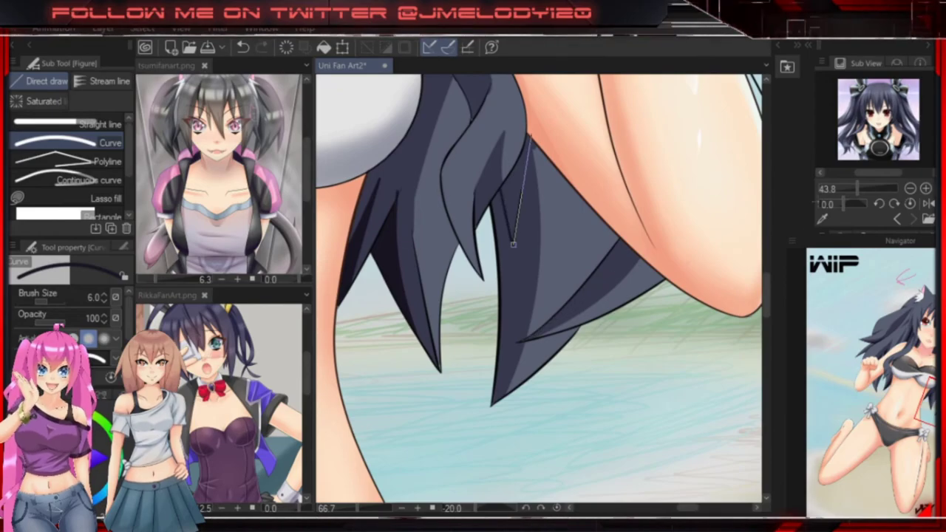
key("g")
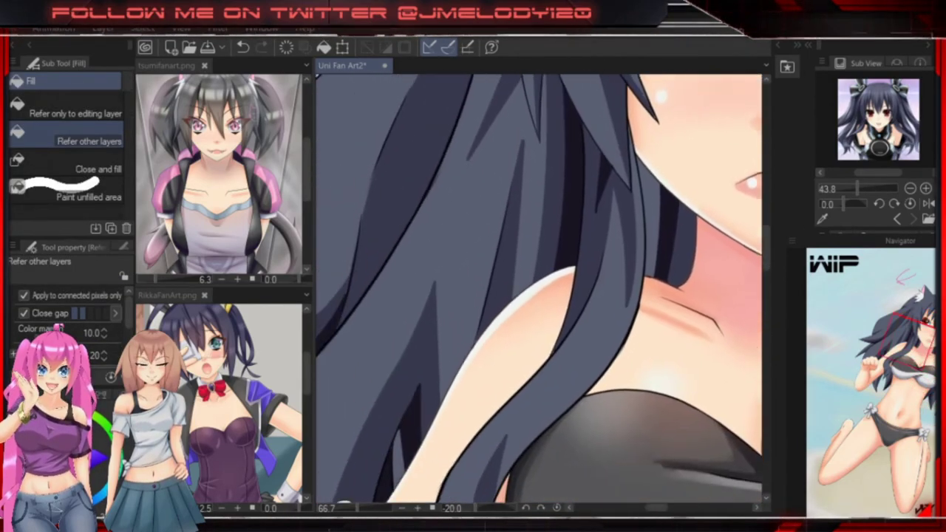
Draw and fill deep shadow shapes in the long hair left of the face and behind the left-hand arm.
key("u")
left_click_drag(523, 276, 500, 230)
key("g")
key("u")
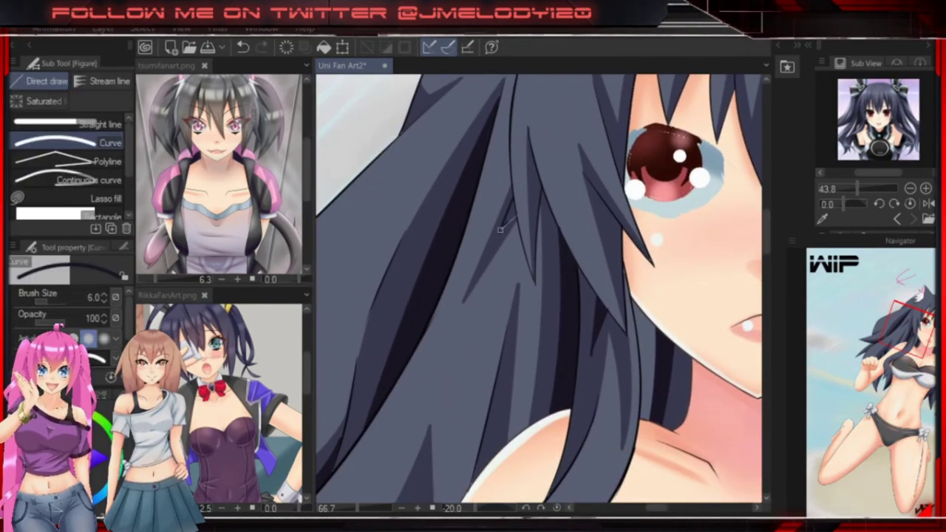
key("g")
key("u")
key("g")
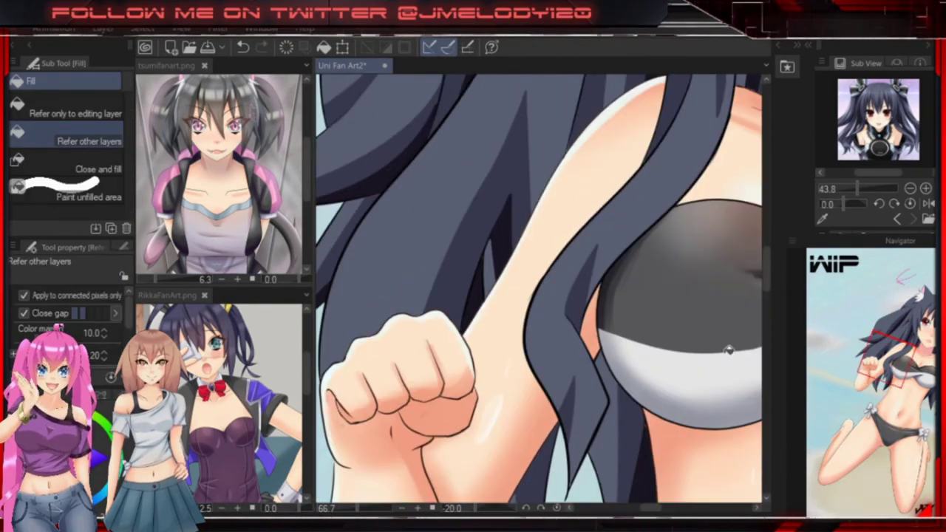
Fill deep shadows in the hair behind the right-hand forearm, between the arm sections, and at the tips near the elbow.
key("u")
key("g")
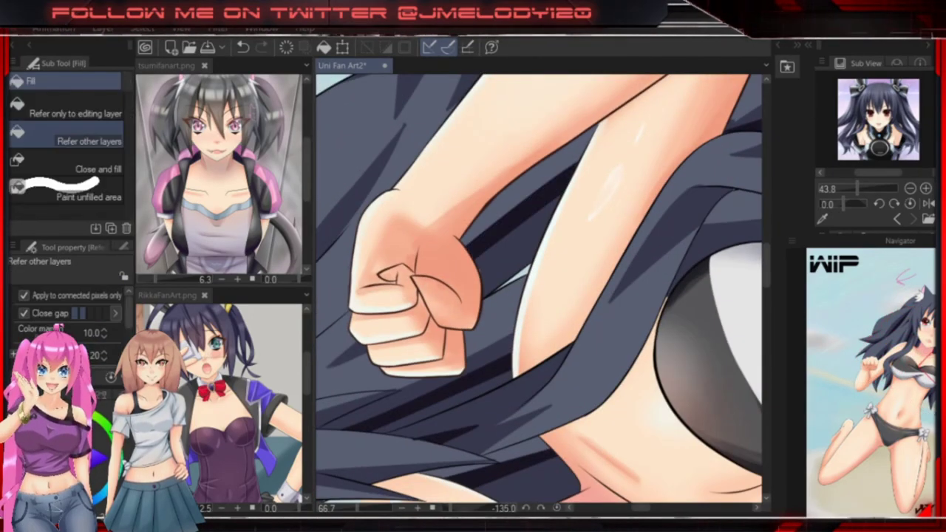
key("u")
key("g")
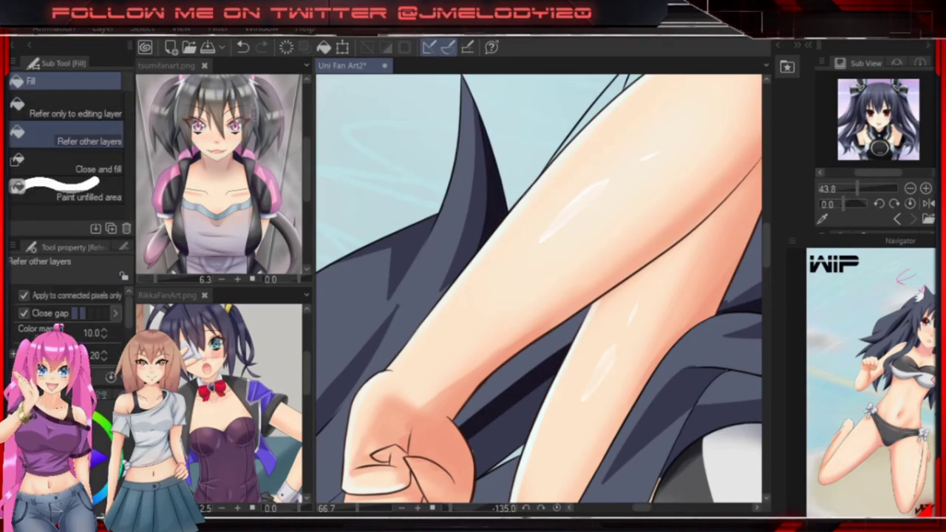
key("u")
key("g")
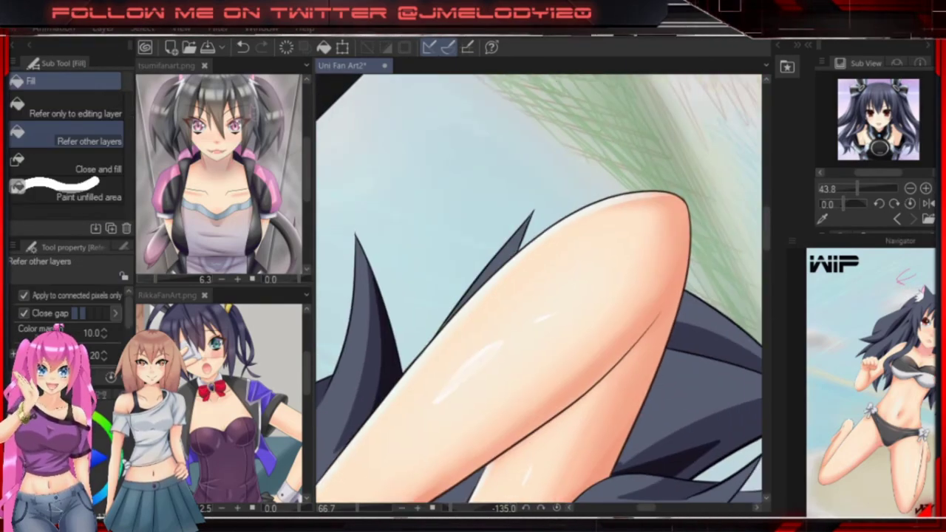
Sample the dark shadow colour, refine the deep shadows between the right-hand fist and shoulder, and trim them with the size 5 Hard eraser.
key("i")
key("g")
key("g")
key("minus")
key("minus")
key("minus")
key("minus")
key("minus")
key("u")
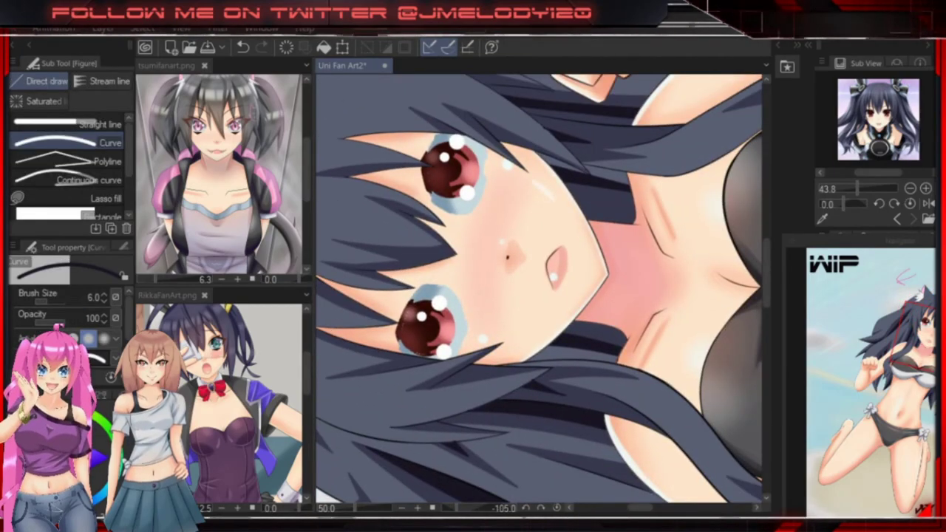
key("e")
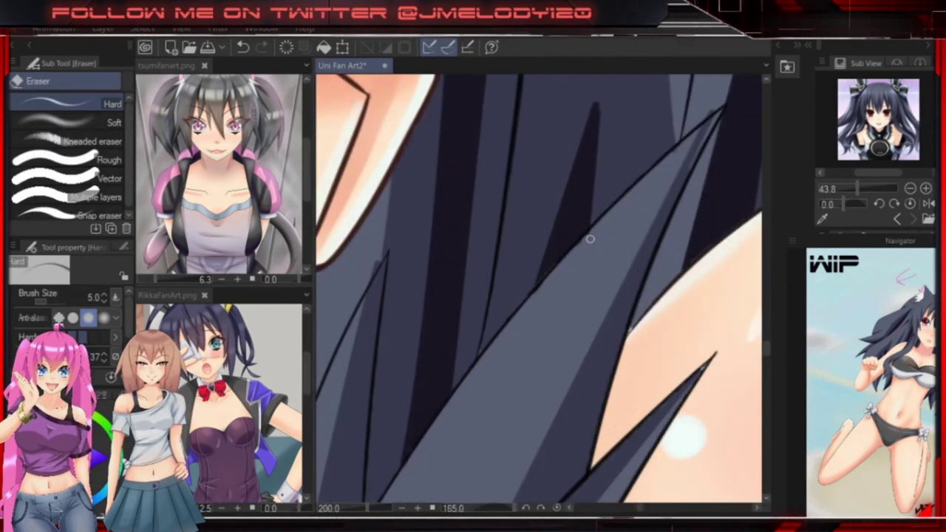
Add darker accents inside the shadows of the central fringe and the strand over the right-hand eye, trimming with the Hard eraser.
scroll(603, 341, "up", 5)
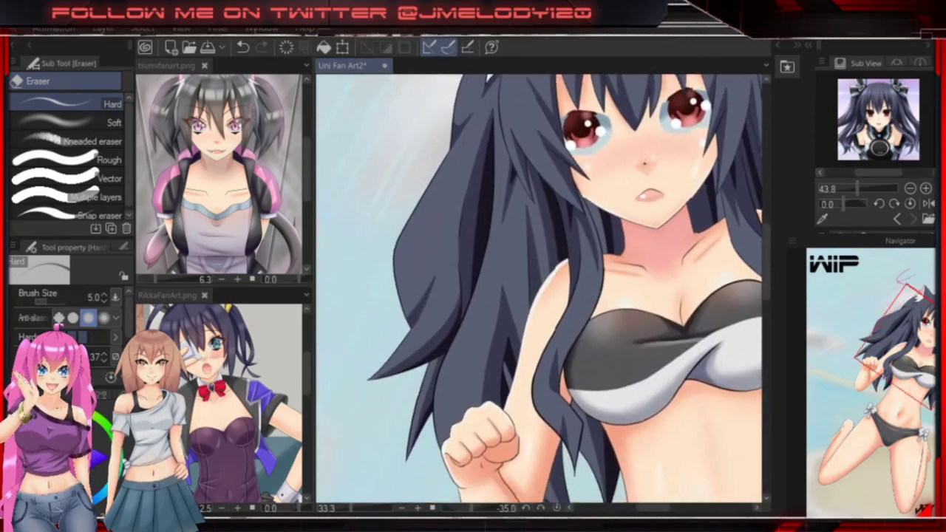
key("u")
scroll(603, 341, "up", 5)
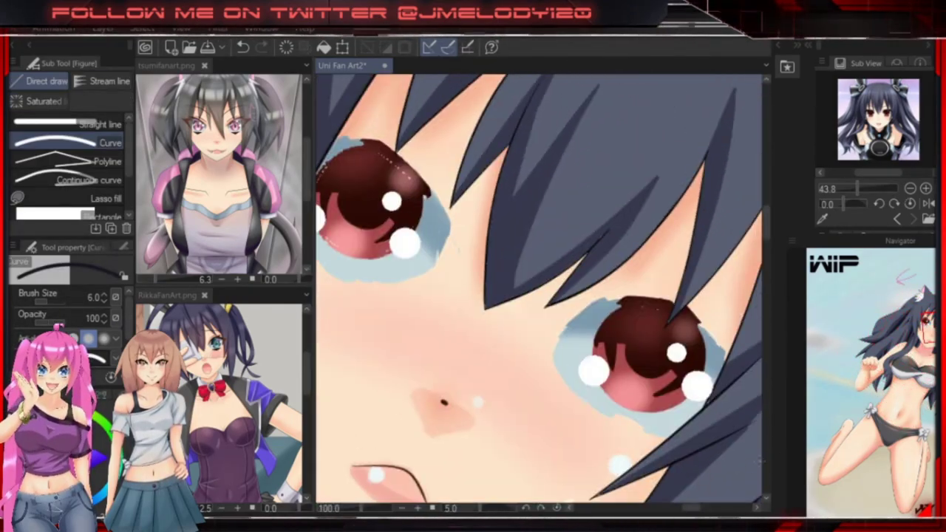
key("g")
key("u")
key("e")
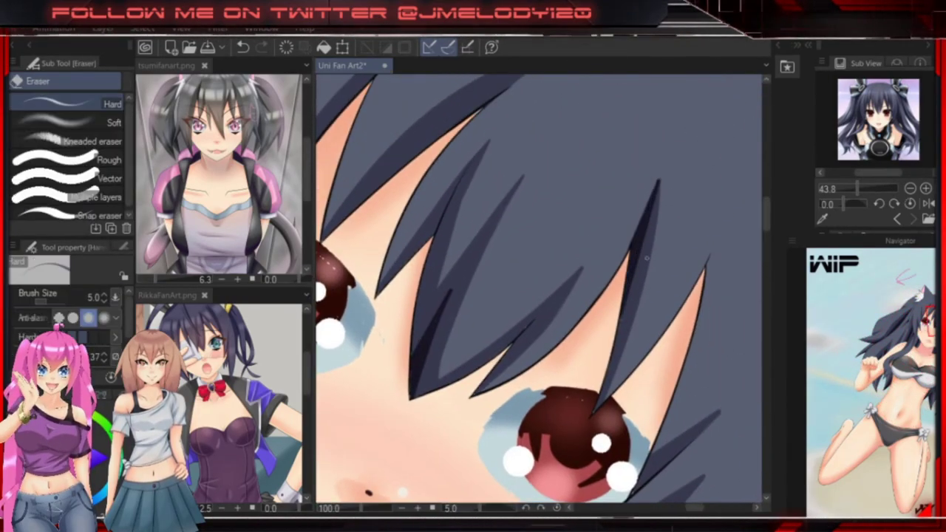
Draw and fill a darker accent in the fringe shadow between the left-hand eye and the central strand.
key("u")
left_click_drag(520, 244, 639, 156)
key("g")
key("e")
key("u")
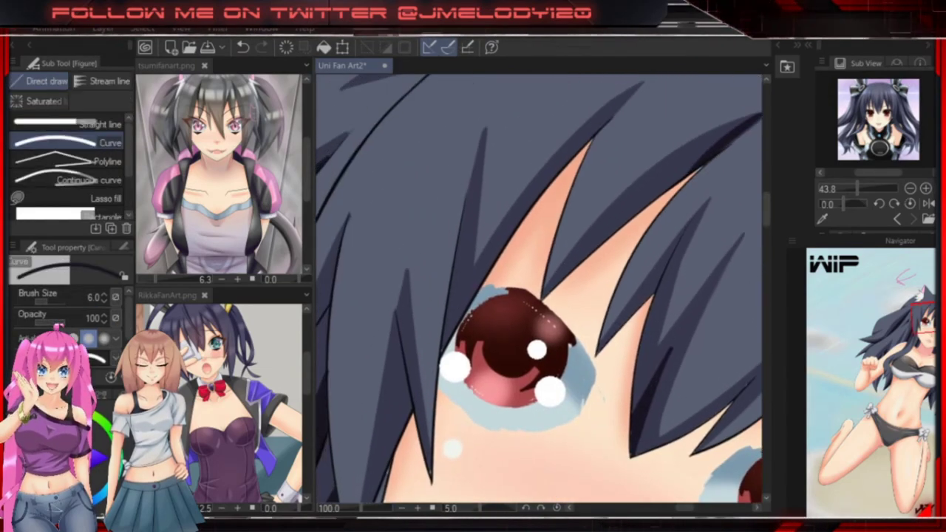
Add darker accents to the shadows of the side lock beside the left-hand eye with the Curve and Fill.
key("p")
key("g")
mouse_move(698, 502)
left_mouse_down()
mouse_move(699, 410)
mouse_move(720, 356)
mouse_move(758, 468)
left_mouse_up()
key("u")
key("g")
key("u")
key("e")
Fill darker accents in the hair behind the left-hand side locks and clean them with the Marker pen and size 10 Hard eraser.
key("g")
key("e")
left_click_drag(405, 282, 495, 253)
key("p")
mouse_move(553, 254)
left_mouse_down()
mouse_move(518, 244)
mouse_move(480, 251)
mouse_move(518, 333)
left_mouse_up()
key("g")
key("e")
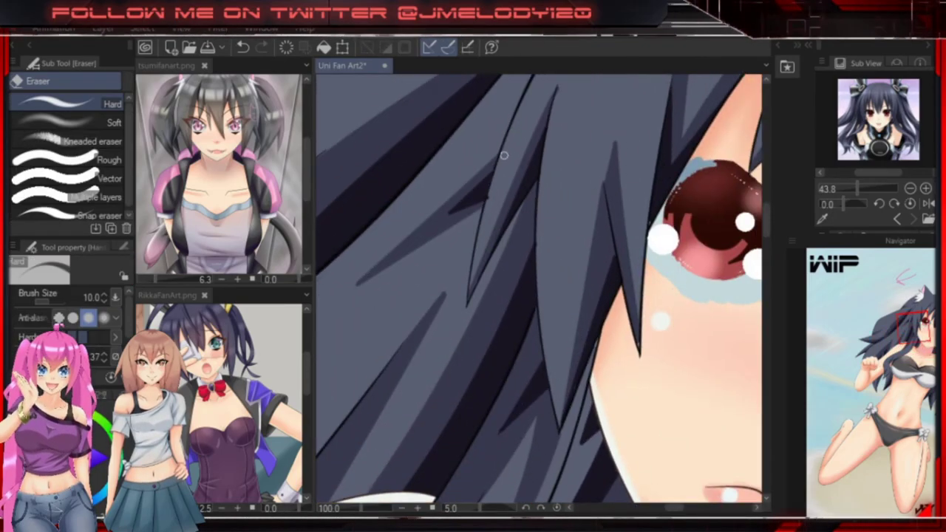
Fill a darker accent along the long hair shadow beside the right-hand fist, trimming it with the size 10 Hard eraser.
mouse_move(649, 283)
left_mouse_down()
mouse_move(655, 259)
mouse_move(445, 358)
left_mouse_up()
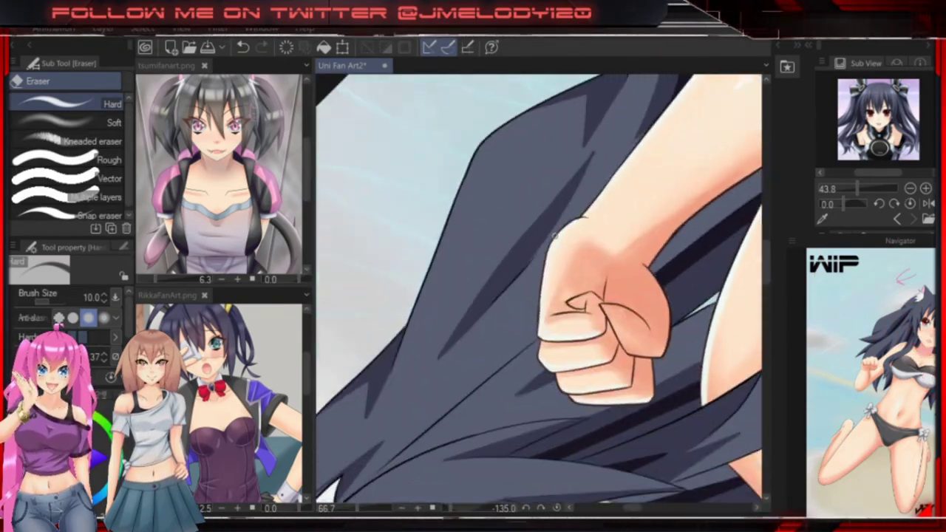
key("u")
key("g")
key("e")
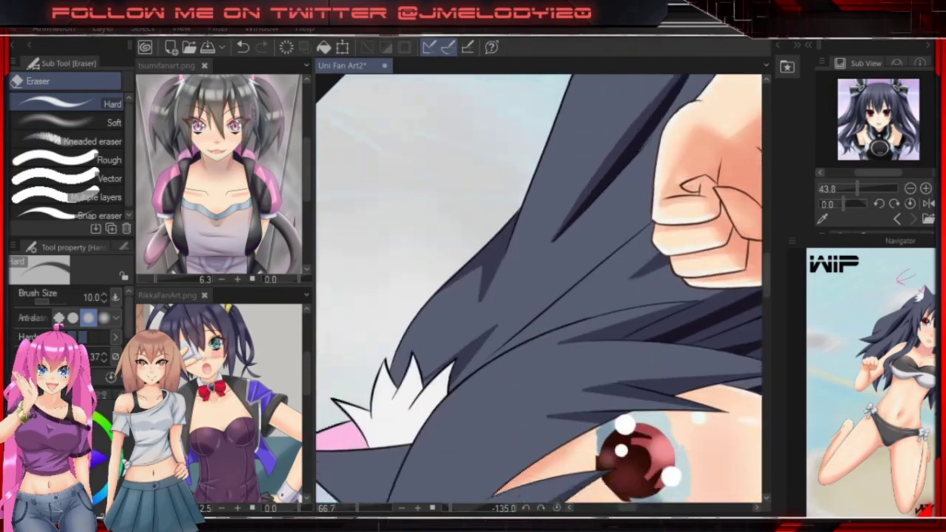
Draw and fill a darker accent on the hair lock draping past the right-hand bikini cup, trimming it with the Hard eraser.
key("u")
key("g")
key("u")
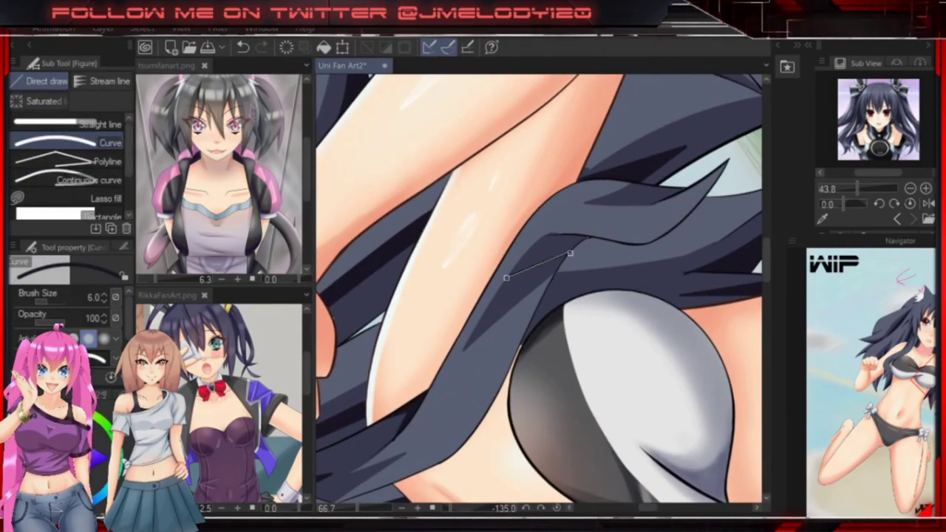
key("g")
key("e")
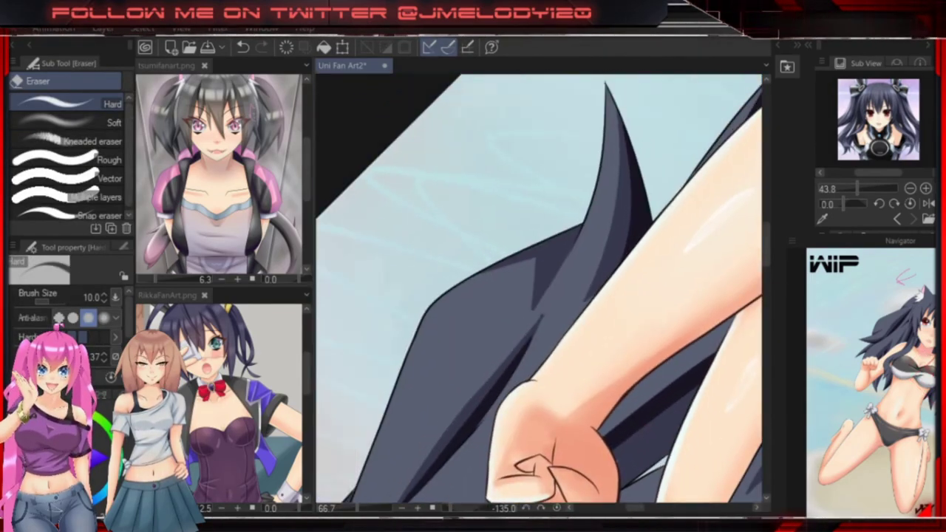
Draw and fill darker accents along the outer edge of the right-hand hair, trimming them with the size 10 Hard eraser.
key("u")
key("g")
key("e")
key("u")
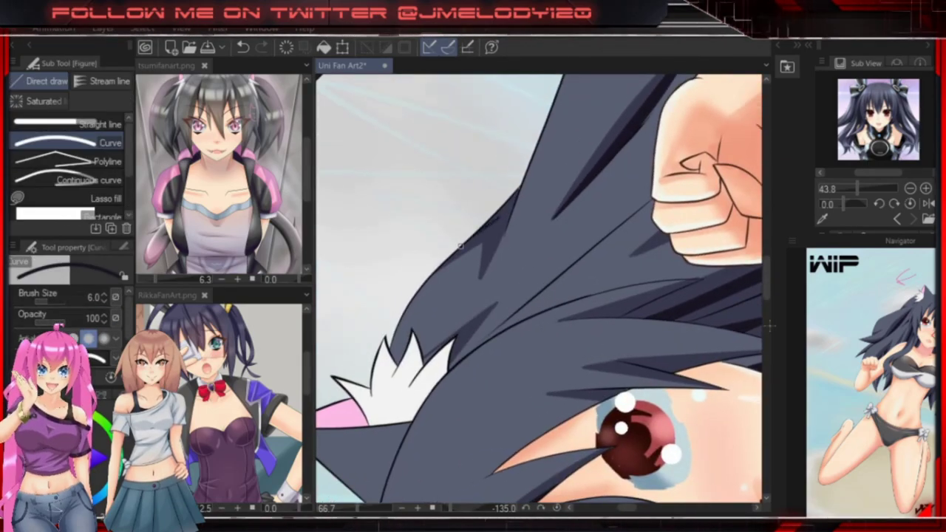
key("g")
key("e")
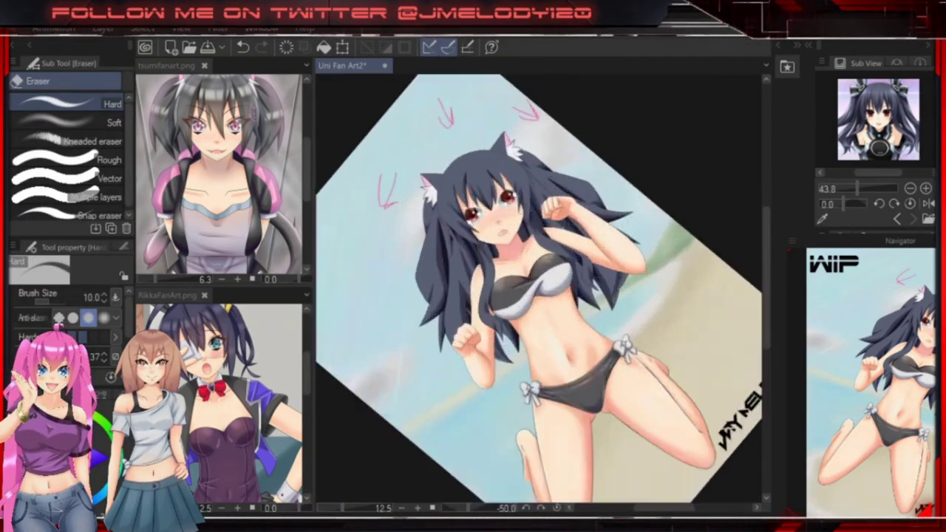
Sample the lighter hair-shadow colour and touch up the shadow shapes on the locks beside the left-hand eye with the Marker pen and Fill.
key("minus")
key("minus")
key("minus")
key("minus")
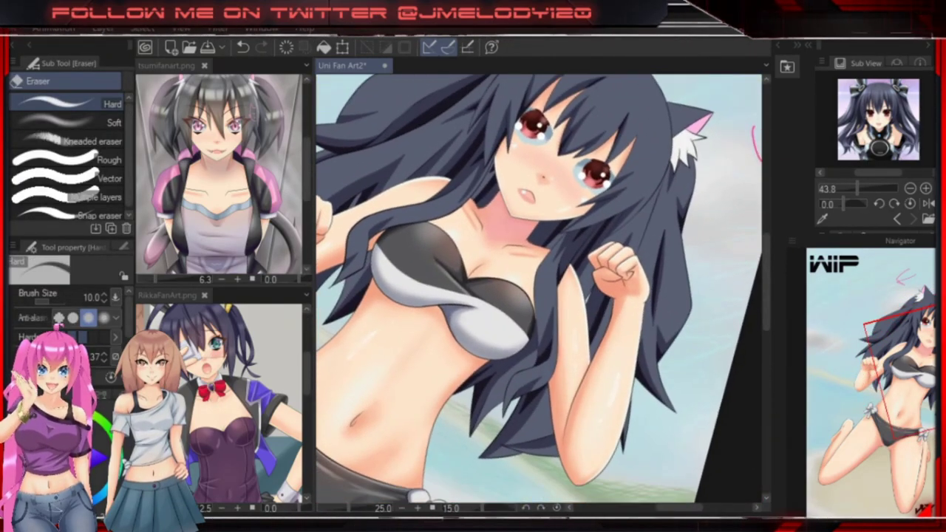
key("i")
key("g")
key("p")
key("ctrl+plus")
key("minus")
key("minus")
key("minus")
key("ctrl+plus")
key("g")
key("minus")
key("minus")
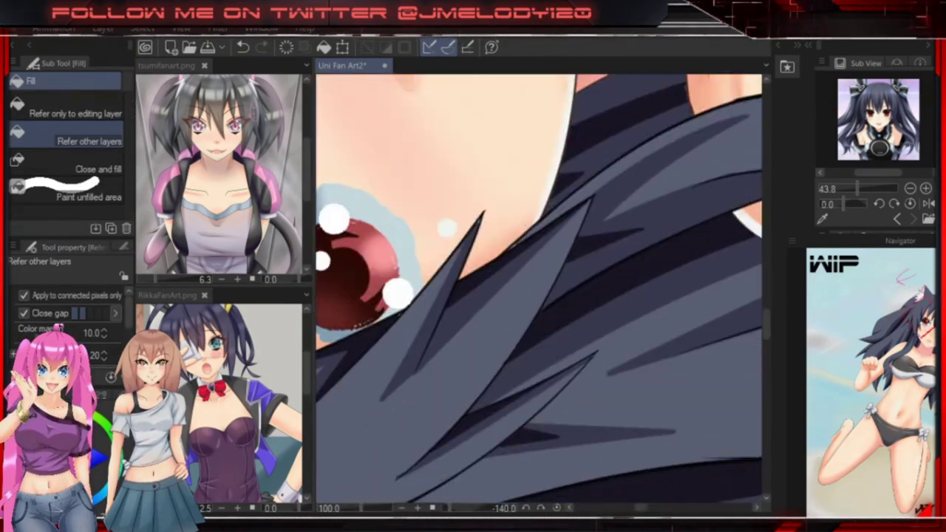
Try to draw and fill pointed hair shadows at the crown of the head with the Curve tool.
key("ctrl+0")
key("ctrl+plus")
key("u")
key("ctrl+plus")
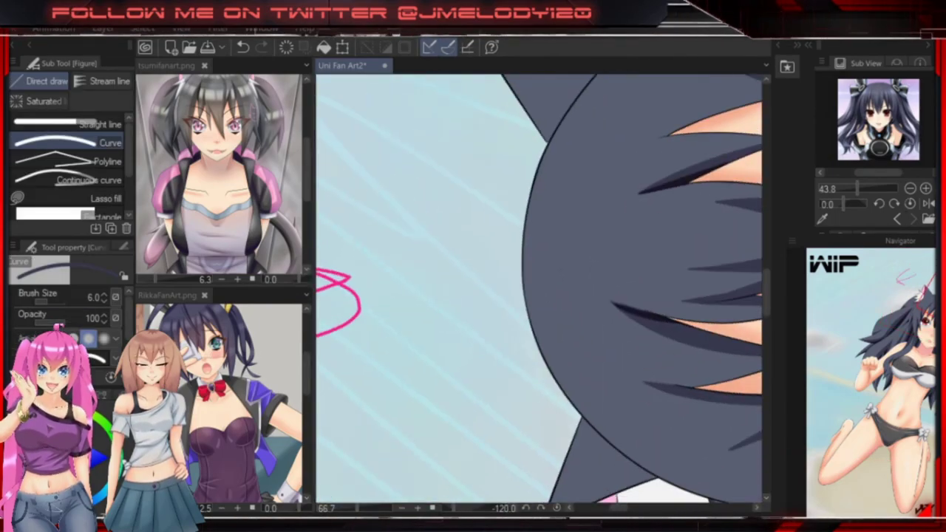
left_click_drag(518, 325, 574, 306)
key("g")
key("u")
key("g")
key("ctrl+minus")
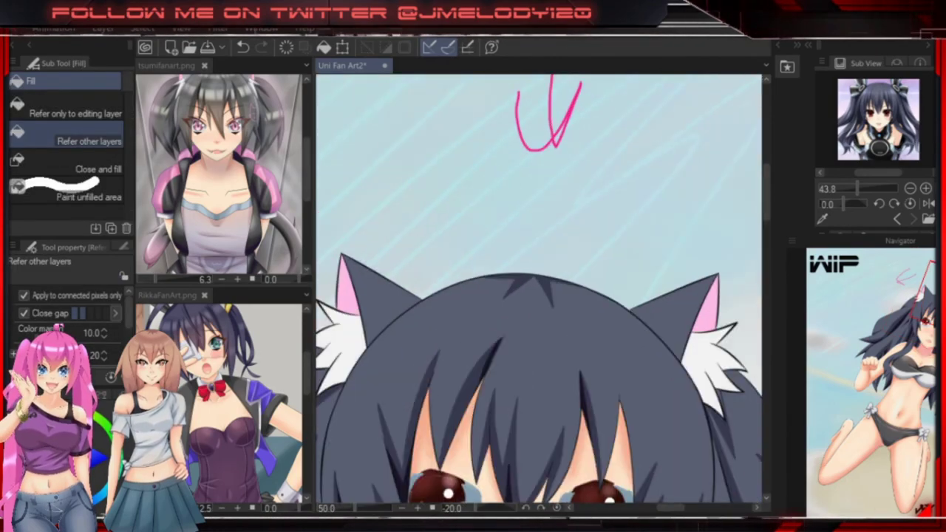
key("ctrl+plus")
key("m")
left_click_drag(355, 222, 362, 226)
key("ctrl+d")
Draw a small pointed hair shadow at the crown with the Curve tool, fill it and refine it with the size 10 Hard eraser.
key("ctrl+0")
key("ctrl+plus")
key("ctrl+plus")
key("u")
left_click_drag(542, 149, 557, 191)
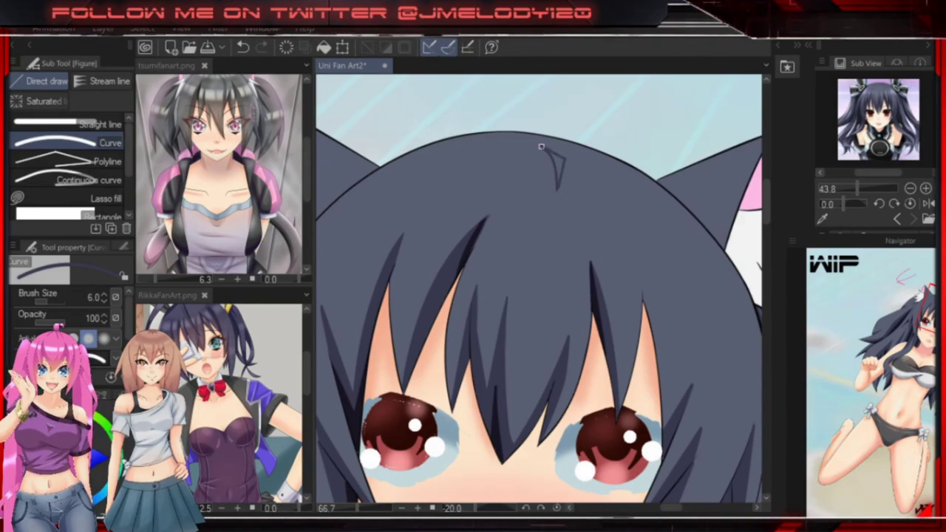
left_click(542, 147)
key("g")
key("e")
key("ctrl+plus")
key("ctrl+plus")
key("ctrl+plus")
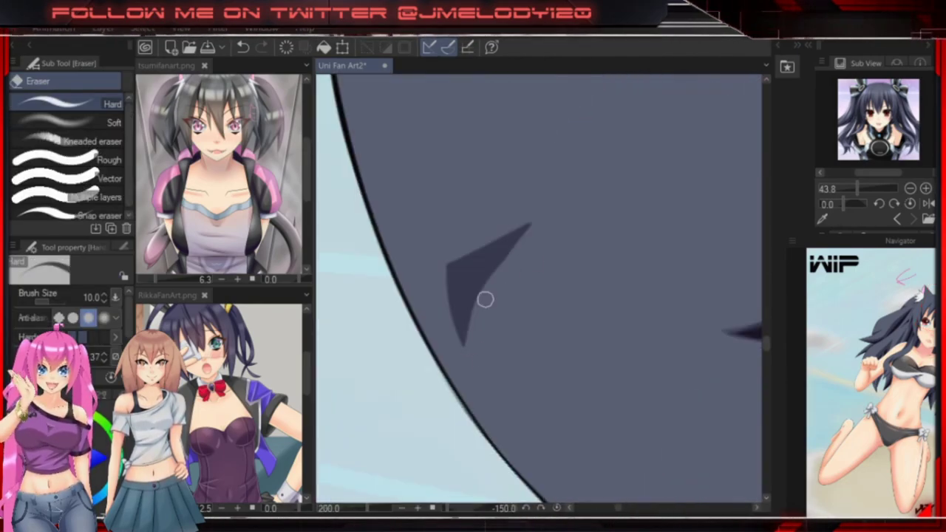
key("ctrl+0")
key("ctrl+plus")
key("ctrl+plus")
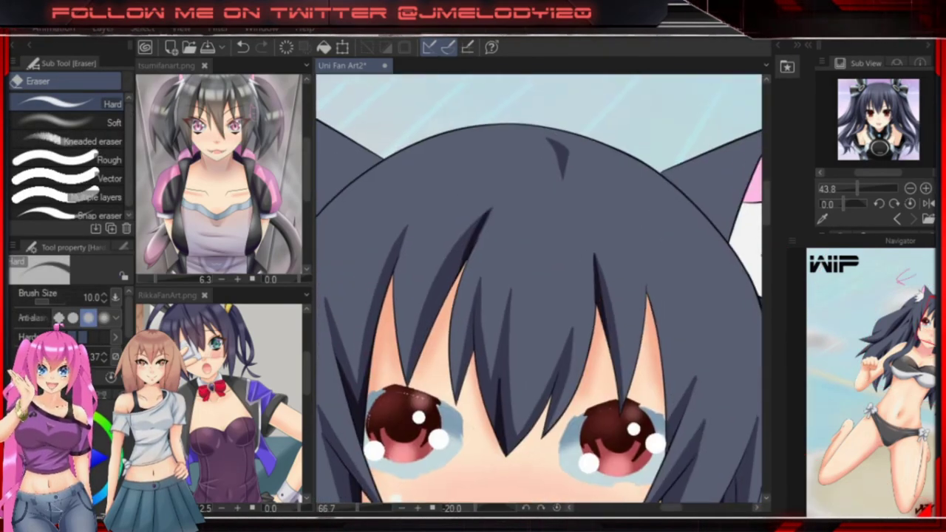
Add a longer pointed shadow beside the small crown shadow, fill it and adjust the lassoed shape with a transform.
key("u")
key("g")
key("m")
left_click_drag(581, 160, 571, 259)
key("ctrl+t")
left_click_drag(580, 215, 586, 216)
key("Return")
key("ctrl+d")
key("ctrl+plus")
key("ctrl+plus")
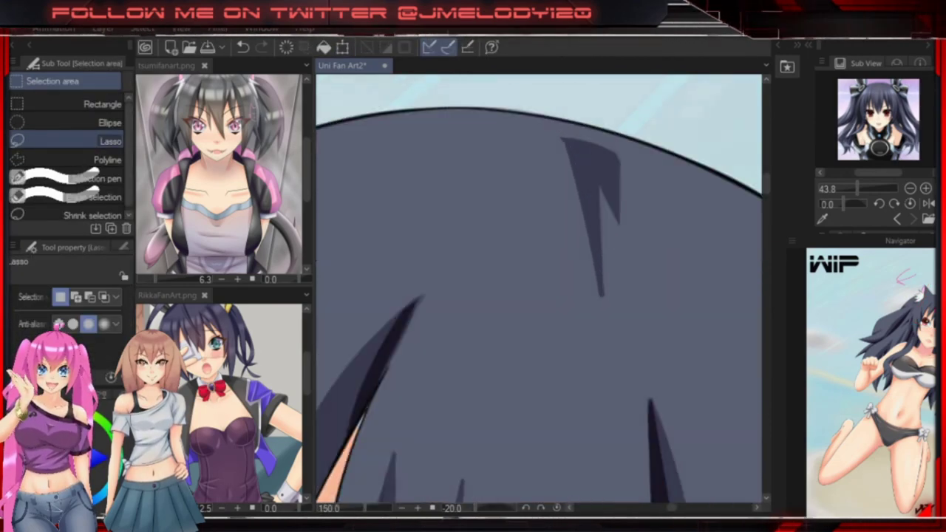
Refine the joined crown shadows into clean split points with the size 10 Hard eraser.
key("e")
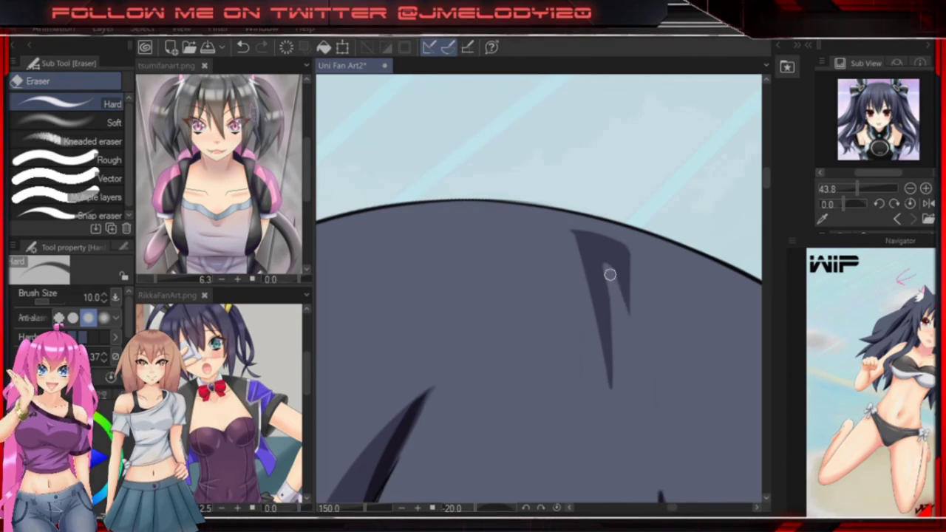
key("p")
key("e")
key("minus")
key("minus")
key("minus")
key("minus")
key("minus")
key("minus")
key("minus")
key("minus")
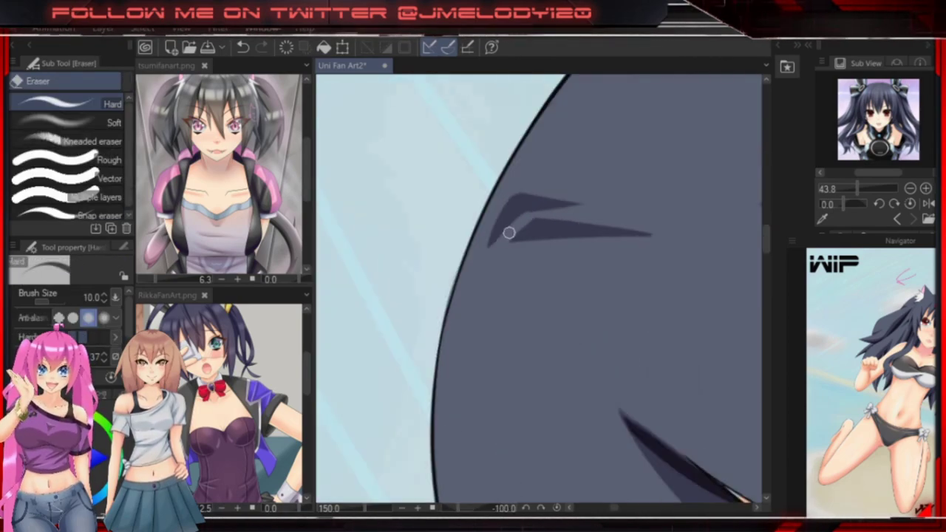
key("ctrl+0")
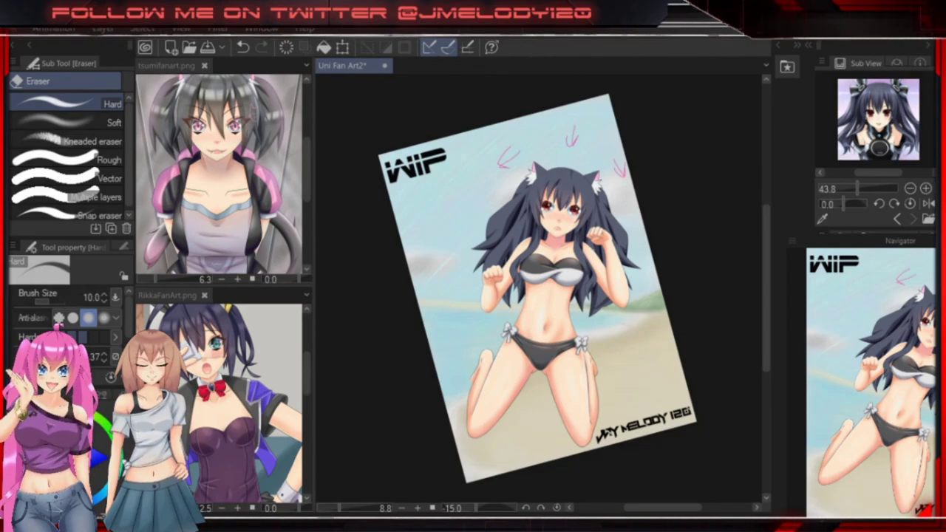
Airbrush soft, lighter highlight bands across the crown and back hair with the Soft airbrush at sizes 50 and 60.
scroll(567, 189, "up", 3)
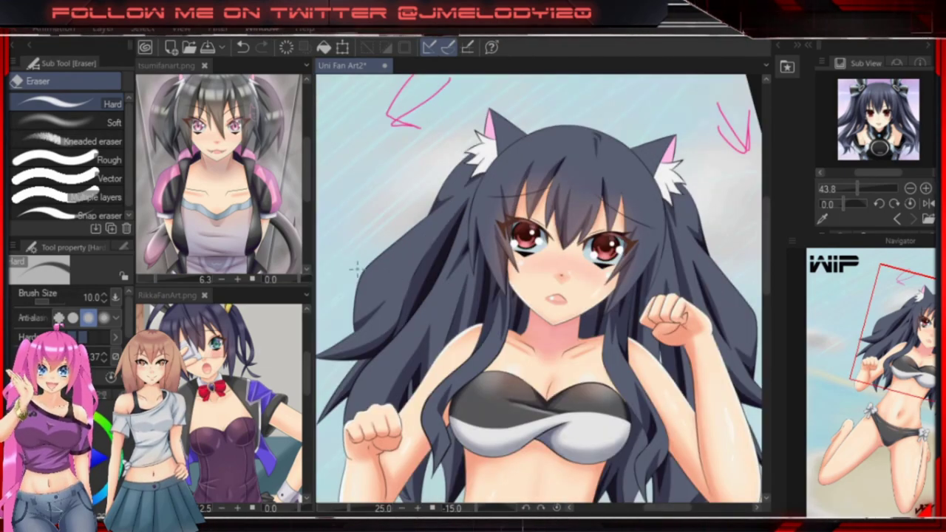
key("i")
key("b")
left_click_drag(657, 177, 515, 127)
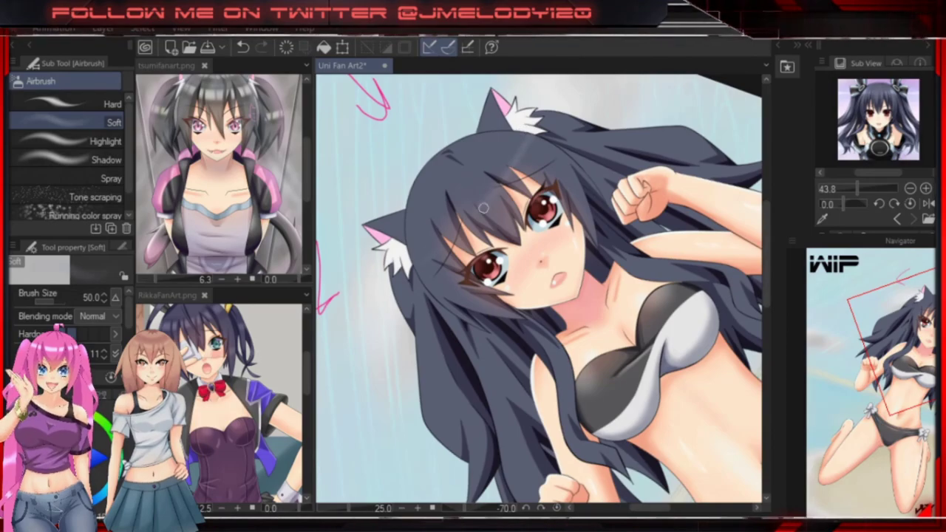
left_click_drag(677, 262, 512, 324)
left_click_drag(435, 279, 658, 356)
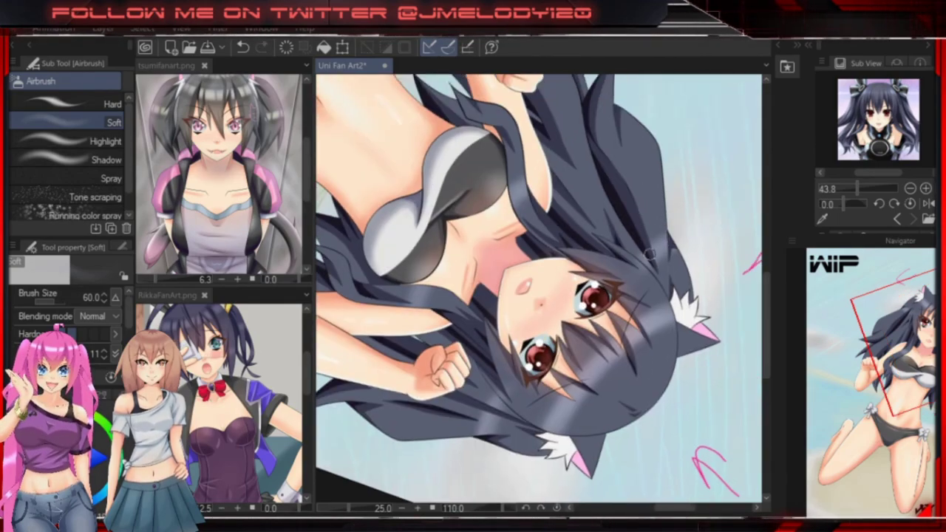
Shape the soft highlights on the crown and long hair locks with the size 30 Hard eraser.
key("e")
left_click_drag(635, 309, 507, 210)
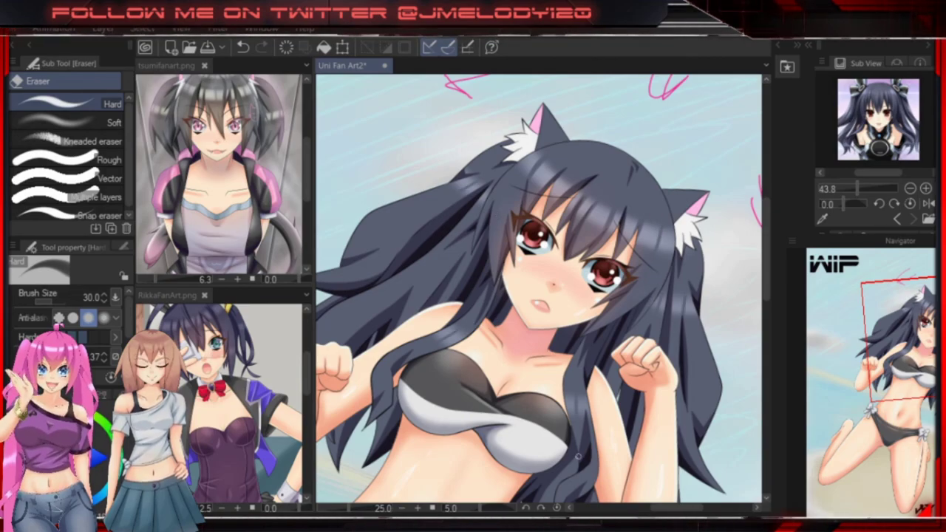
left_click_drag(579, 455, 518, 369)
Lasso the highlight band across the crown and adjust it with Free Transform.
key("m")
left_click_drag(414, 222, 443, 289)
key("ctrl+t")
left_click_drag(518, 159, 564, 123)
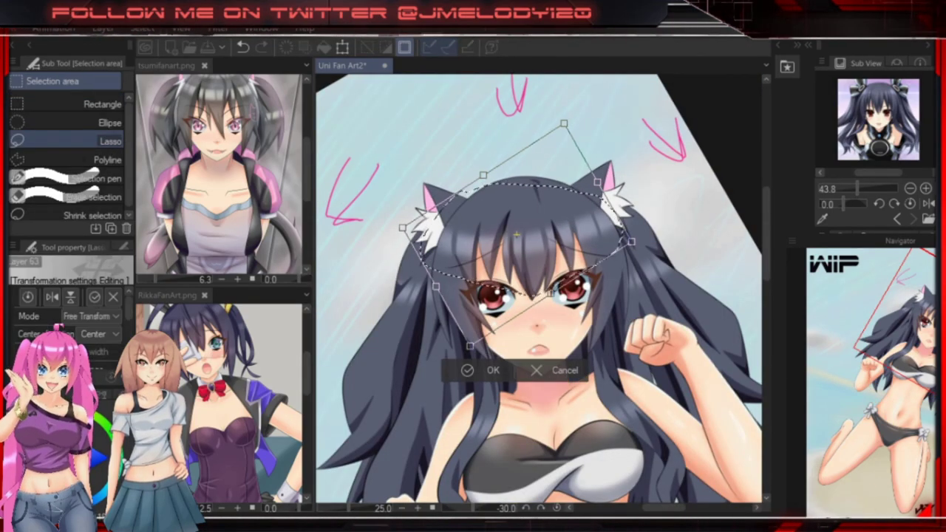